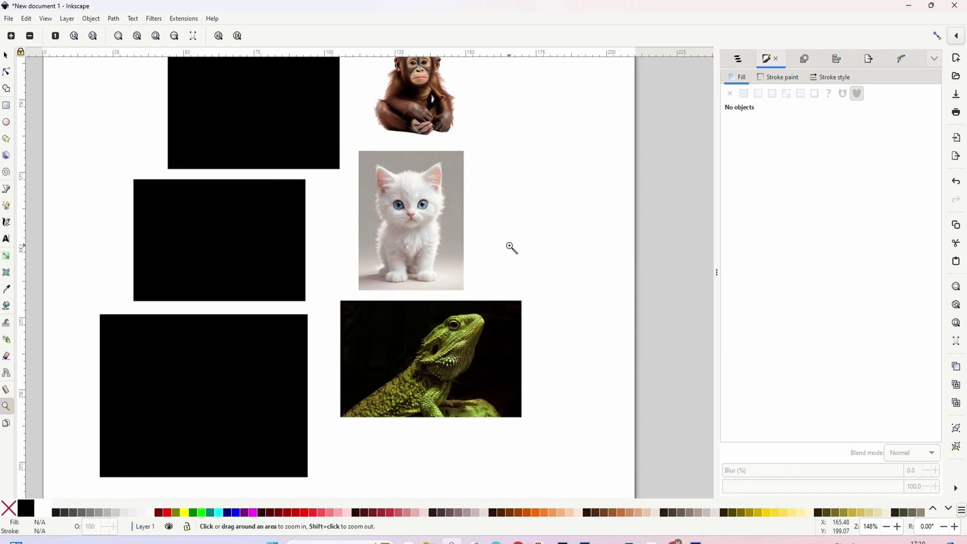
- Look over the column of animal photos and the black rectangles beside them, from the dogs down to the lizard
scroll(512, 247, "up", 15)
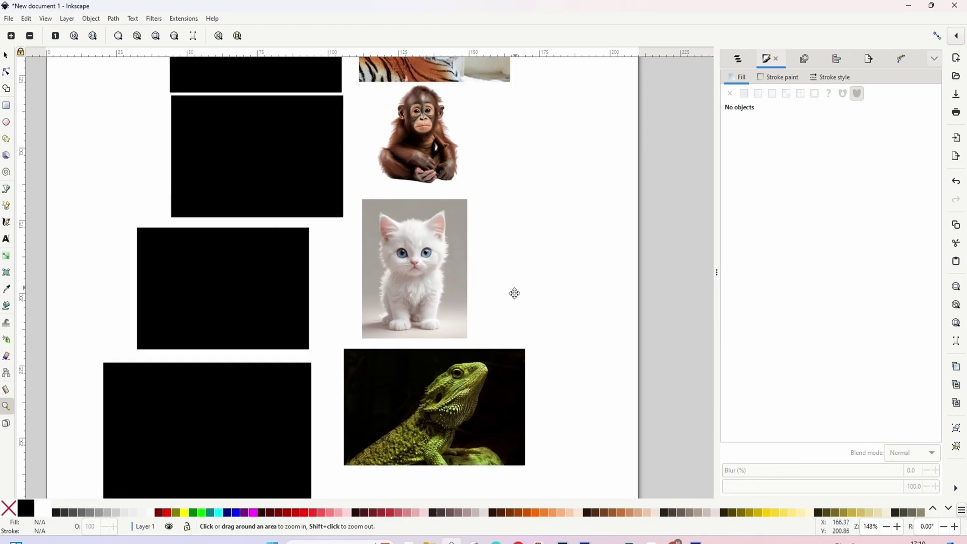
scroll(532, 409, "left", 1)
scroll(552, 345, "up", 5)
scroll(552, 345, "left", 1)
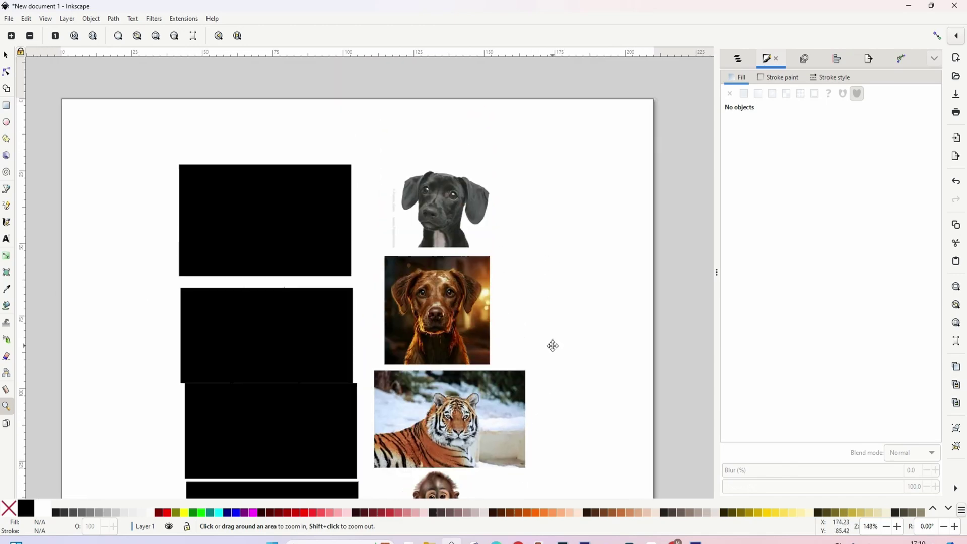
scroll(550, 331, "down", 2)
scroll(545, 378, "down", 1)
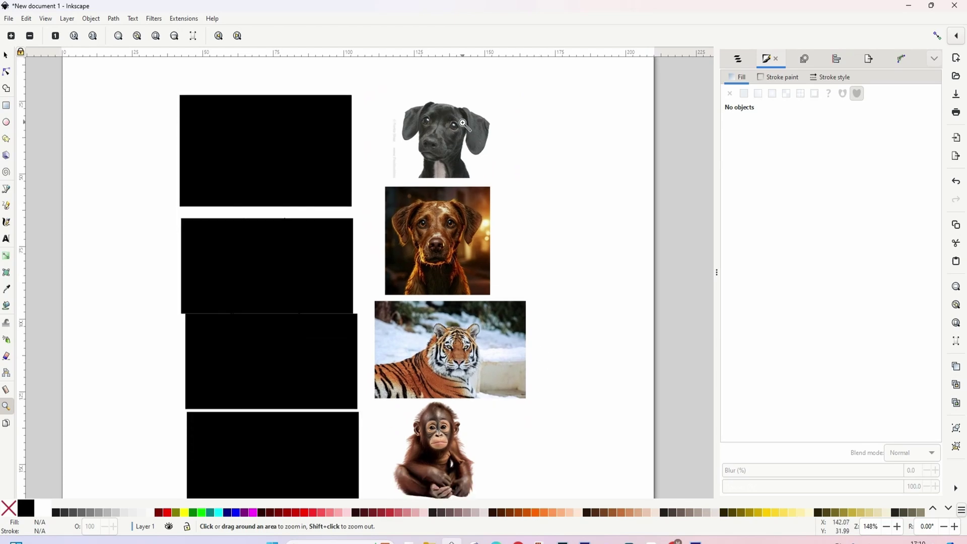
scroll(479, 252, "down", 1)
scroll(478, 252, "up", 2)
scroll(479, 358, "down", 1)
scroll(479, 358, "right", 1)
scroll(479, 358, "down", 9)
scroll(503, 320, "left", 2)
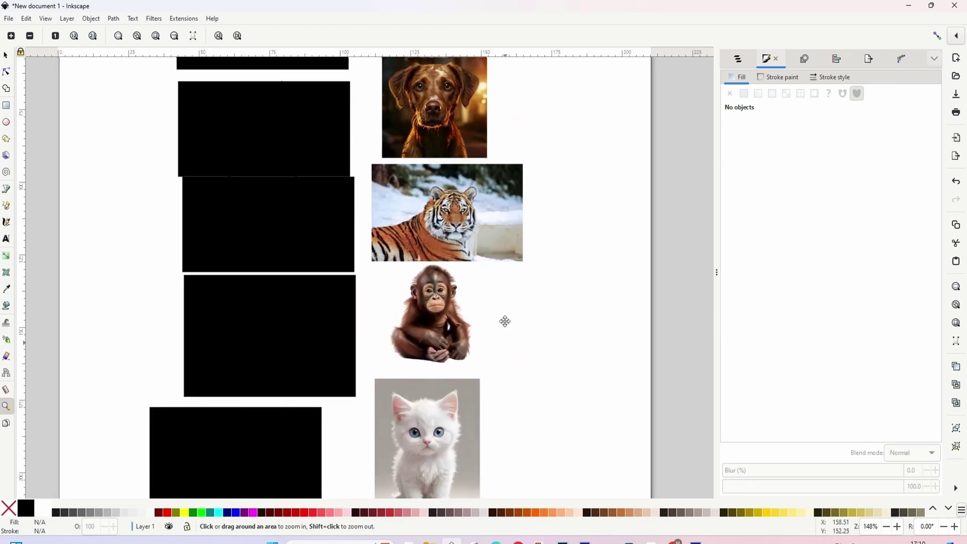
scroll(266, 326, "up", 9)
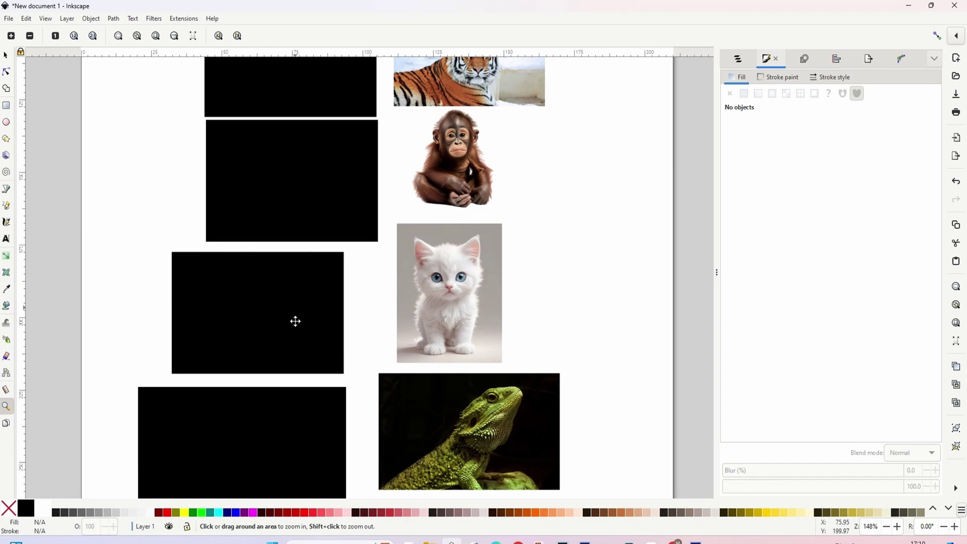
scroll(337, 315, "left", 1)
scroll(348, 421, "down", 2)
scroll(391, 428, "down", 7)
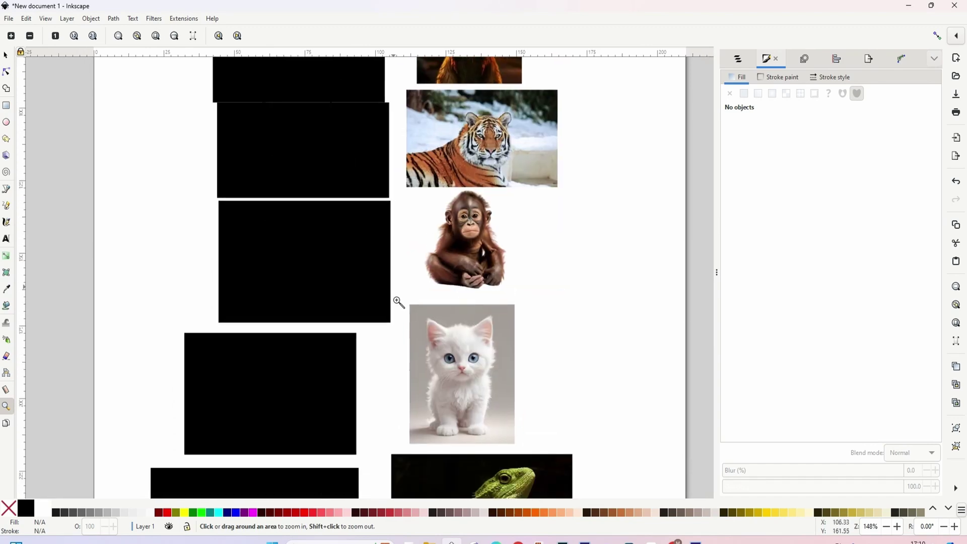
scroll(401, 287, "left", 1)
key("s")
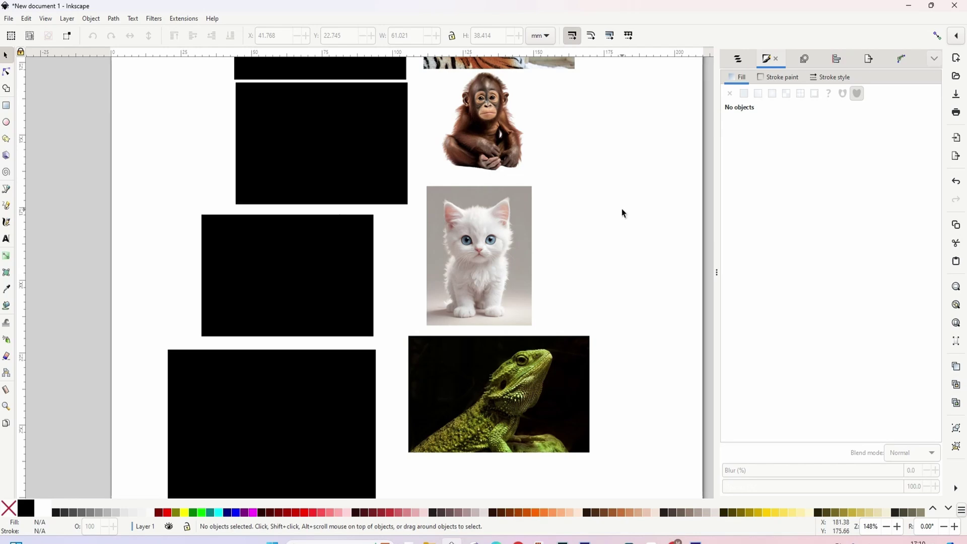
scroll(615, 262, "up", 8)
scroll(589, 276, "down", 9)
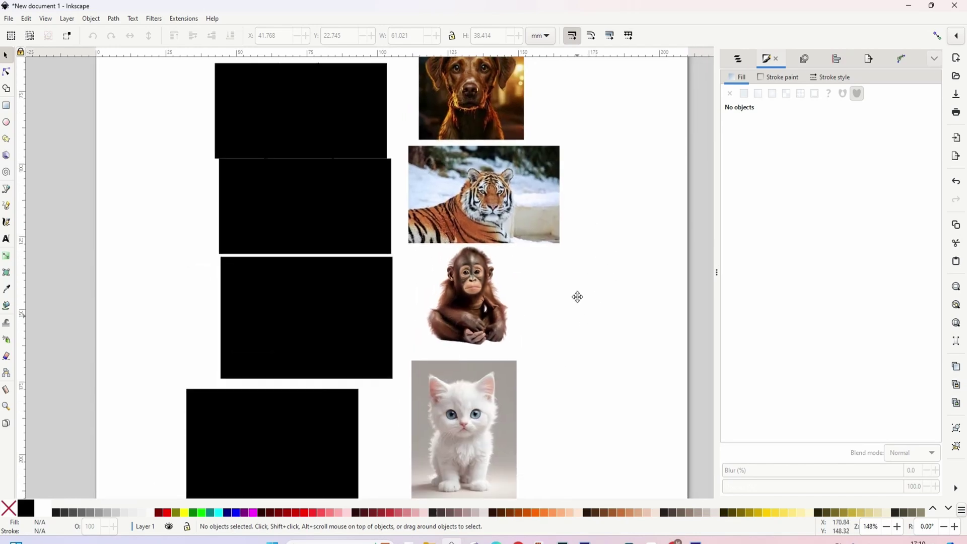
scroll(568, 291, "down", 2)
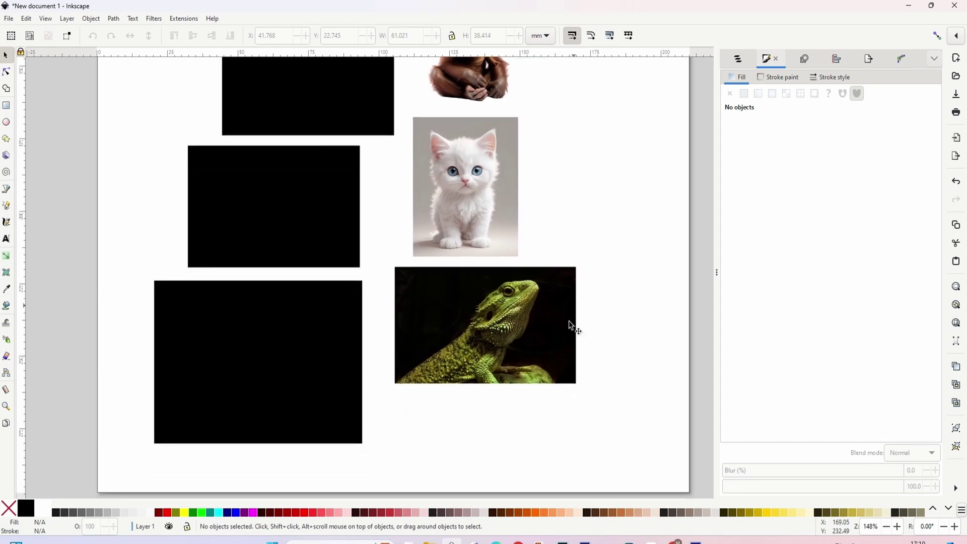
scroll(557, 206, "up", 7)
scroll(562, 227, "up", 6)
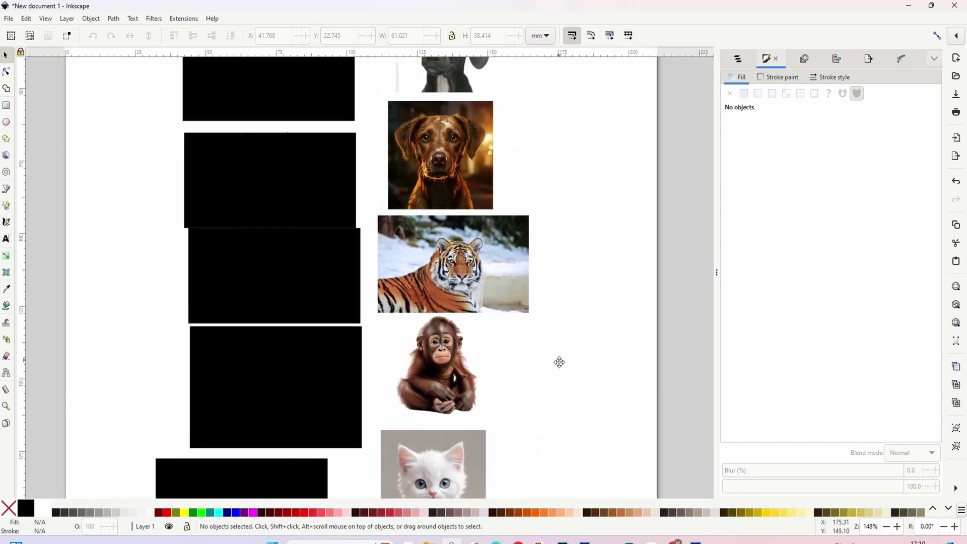
scroll(569, 209, "up", 5)
scroll(572, 310, "down", 8)
scroll(576, 272, "down", 10)
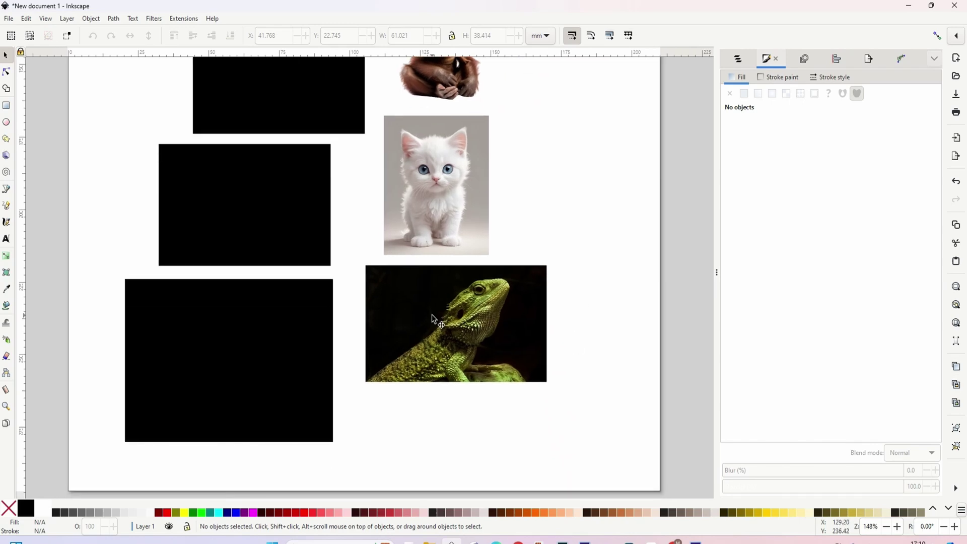
scroll(462, 373, "up", 7)
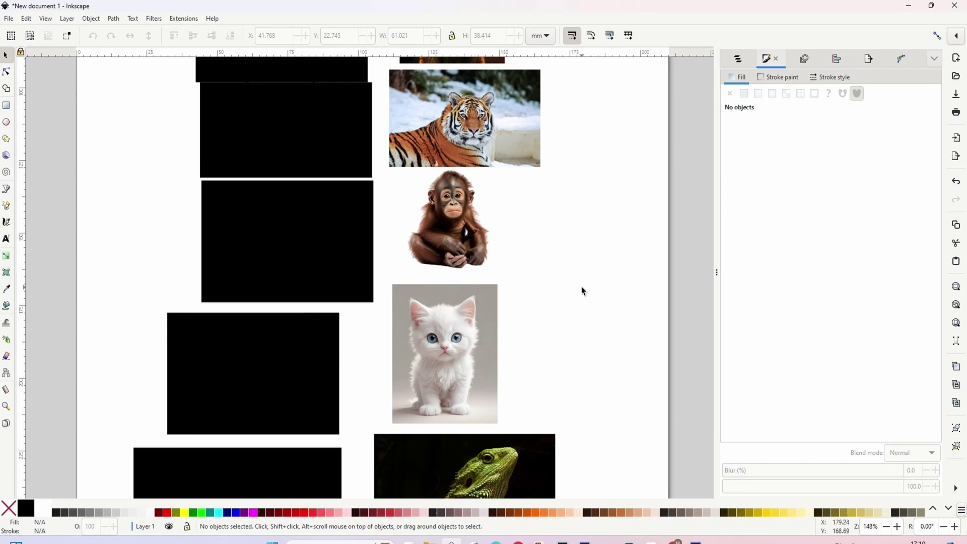
- Delete the black rectangle beside the lizard photo
left_click_drag(581, 291, 564, 127)
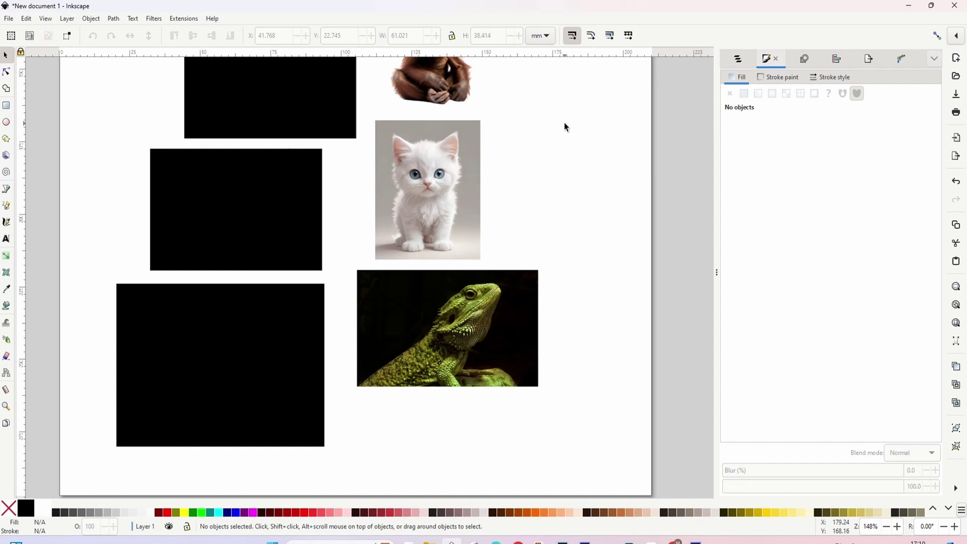
left_click_drag(581, 335, 642, 320)
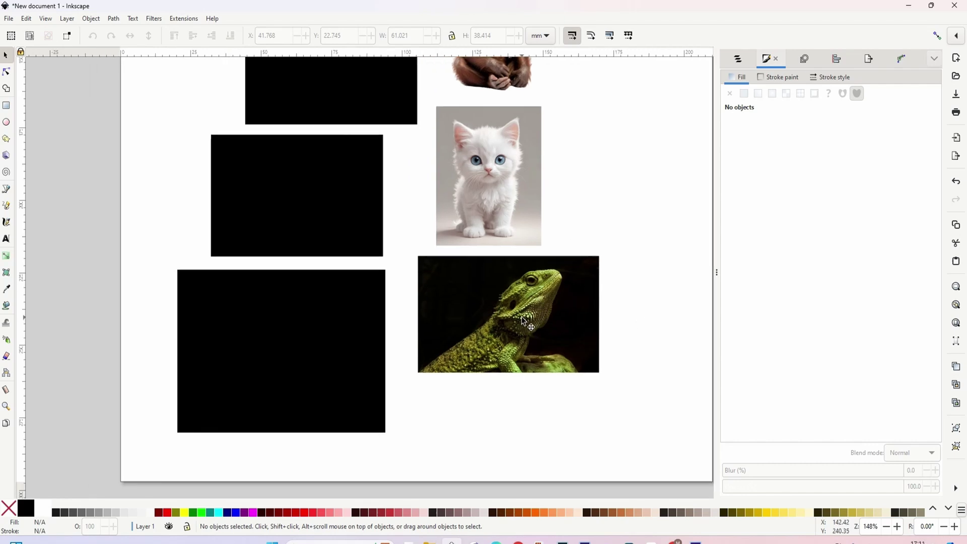
left_click(205, 423)
key("Delete")
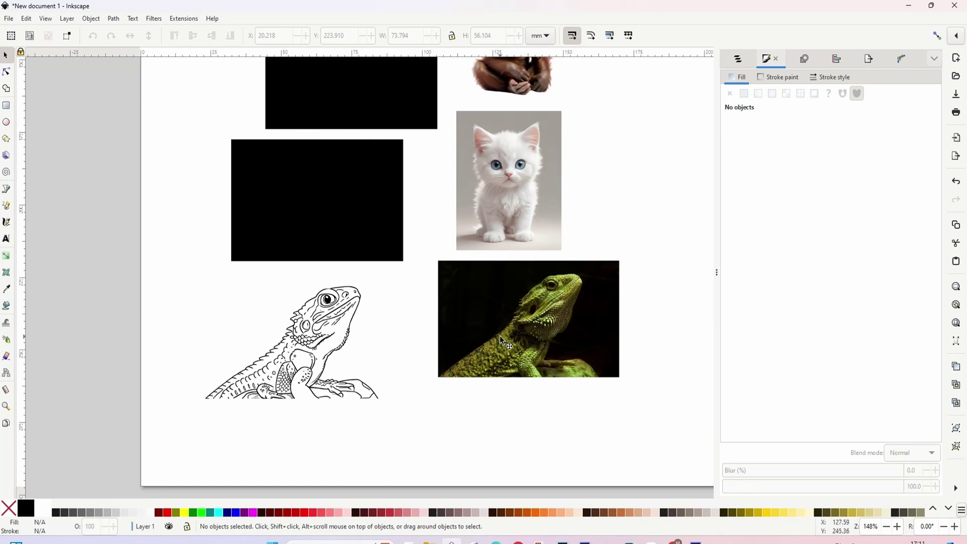
- Delete the black rectangle beside the white kitten photo
scroll(401, 367, "up", 4)
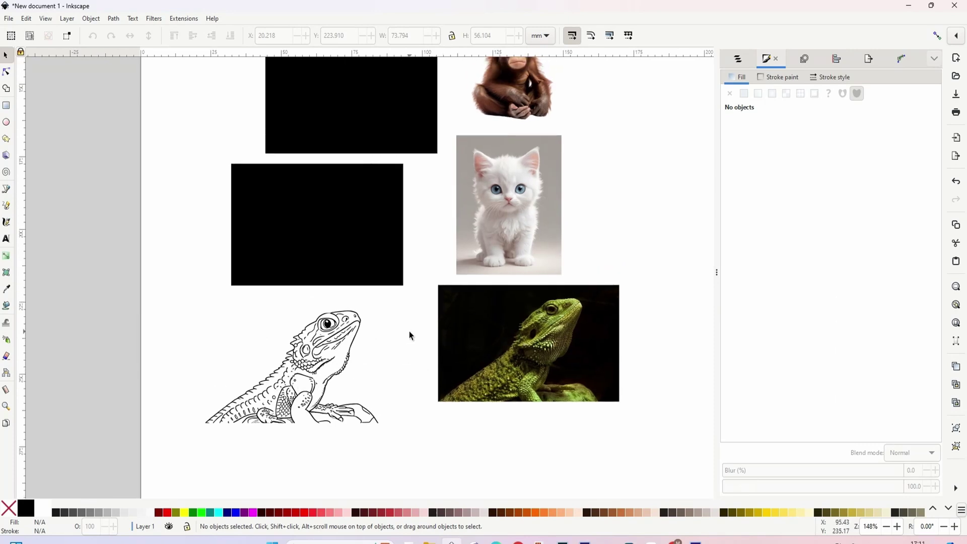
scroll(404, 387, "up", 1)
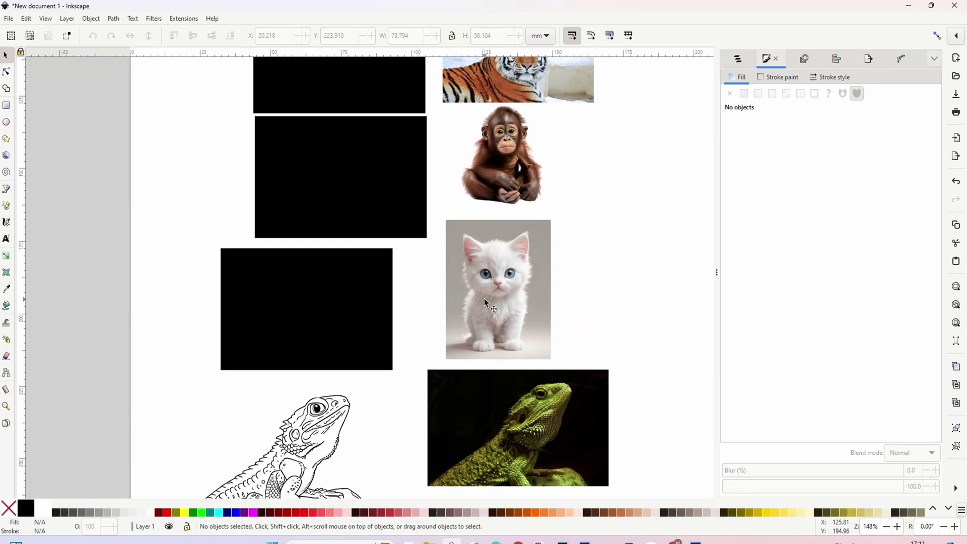
left_click(226, 260)
left_click_drag(242, 287, 206, 305)
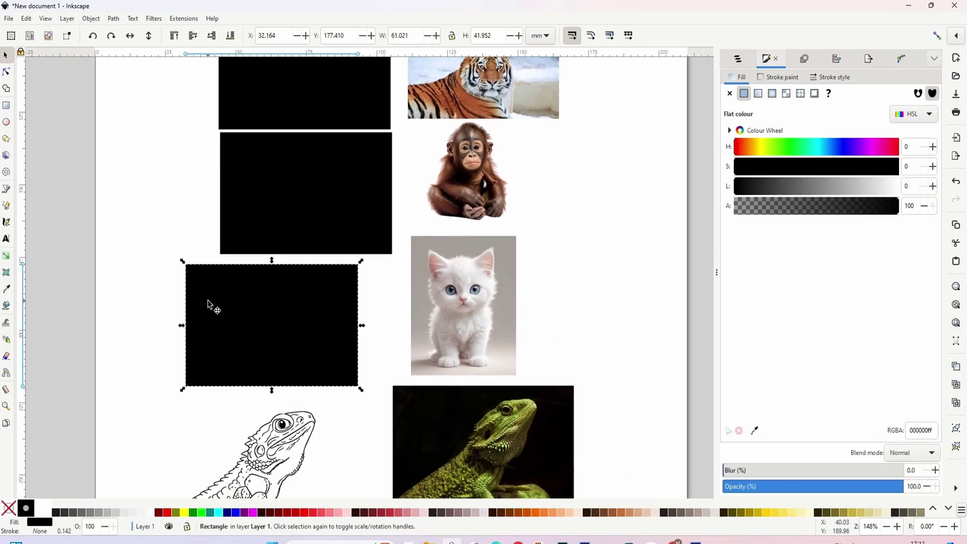
key("Delete")
- Select the kitten line drawing and examine it up close next to the kitten photo
left_click_drag(299, 318, 349, 313)
key("z")
scroll(361, 310, "up", 3)
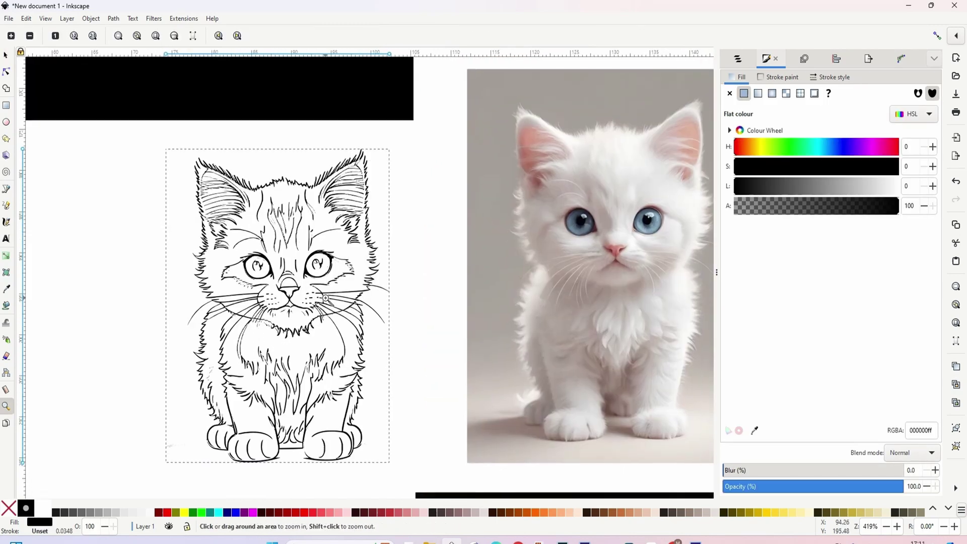
left_click_drag(327, 222, 302, 232)
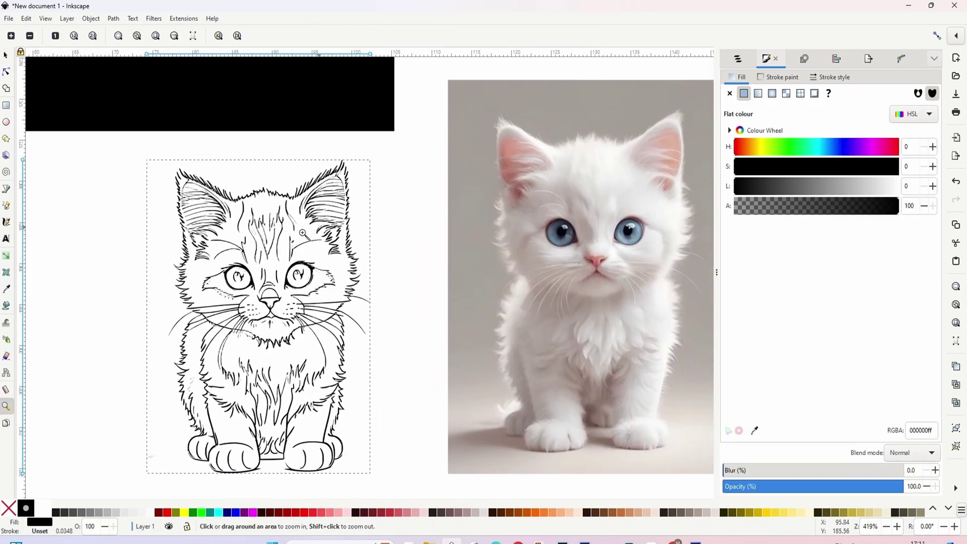
left_click_drag(254, 240, 261, 247)
left_click(261, 247, "shift")
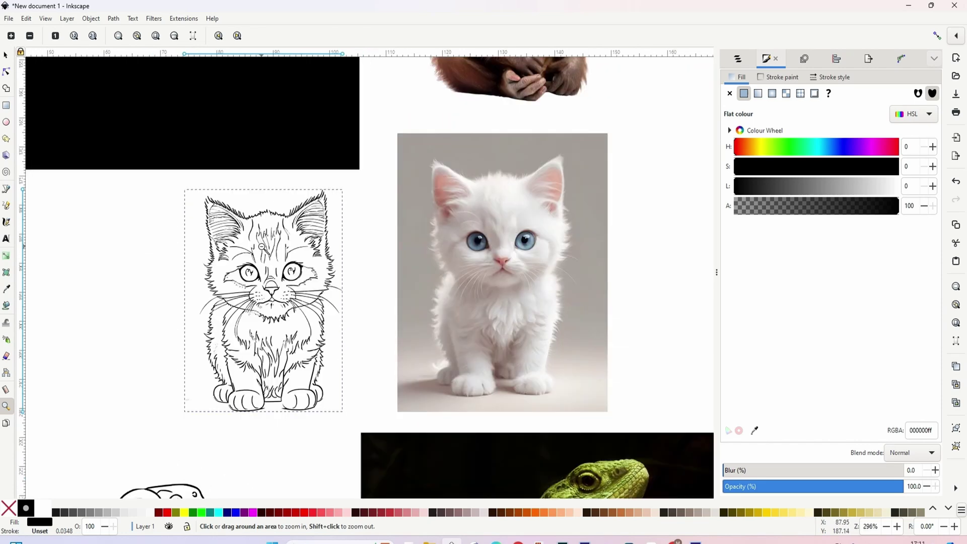
left_click(262, 246, "shift")
- Delete the black rectangle beside the baby orangutan photo
scroll(302, 282, "up", 1)
scroll(302, 282, "left", 1)
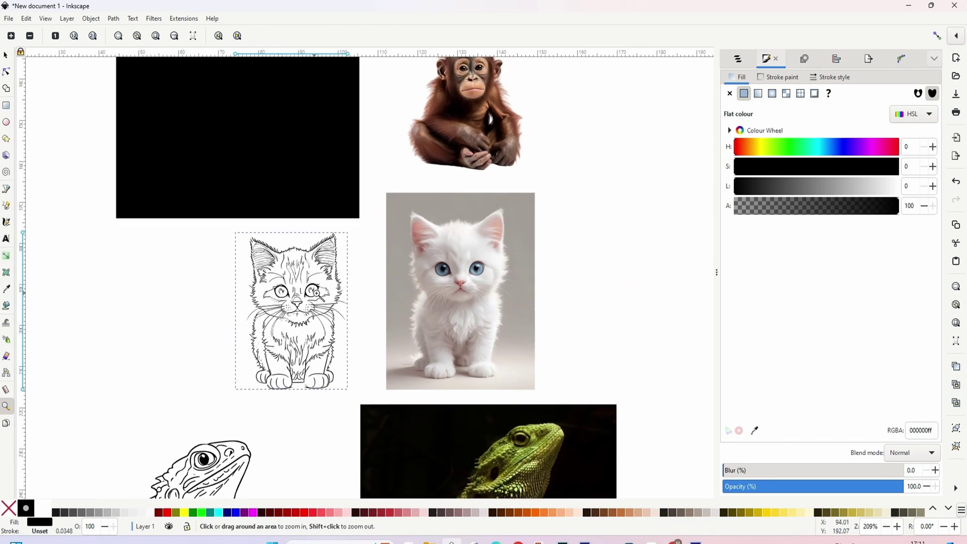
scroll(312, 291, "up", 1)
scroll(313, 291, "left", 1)
scroll(300, 322, "up", 1)
scroll(299, 322, "left", 1)
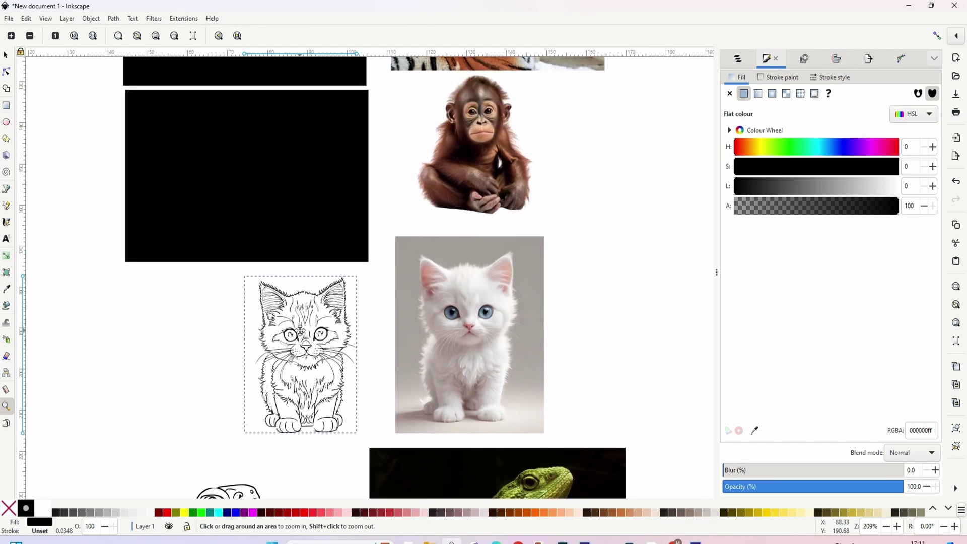
scroll(313, 300, "up", 3)
scroll(313, 300, "left", 2)
left_click(6, 55)
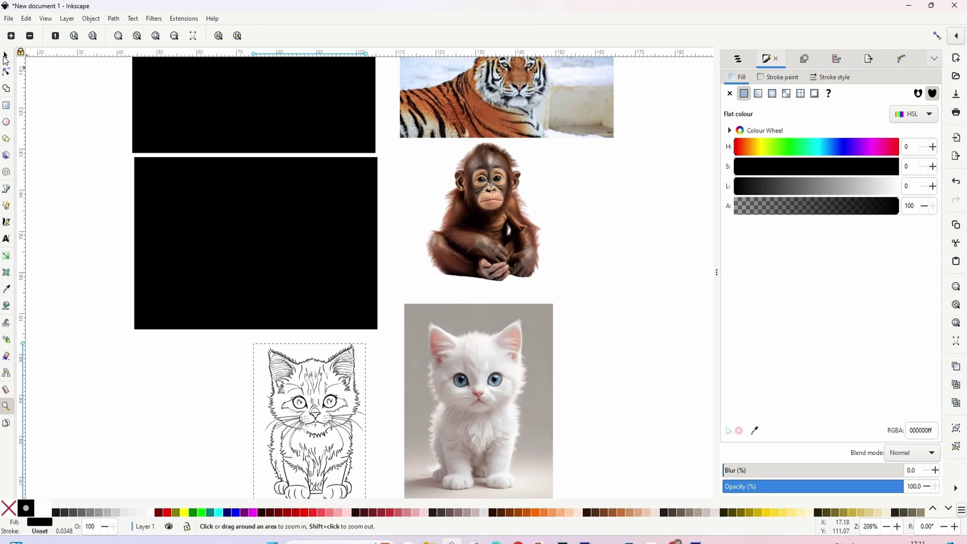
left_click(208, 270)
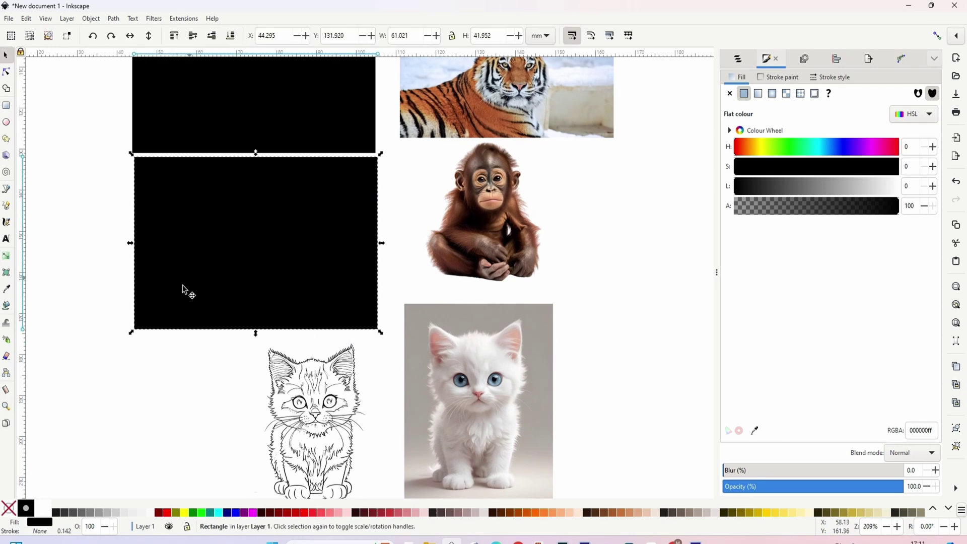
scroll(169, 308, "up", 2)
scroll(169, 308, "left", 1)
key("Delete")
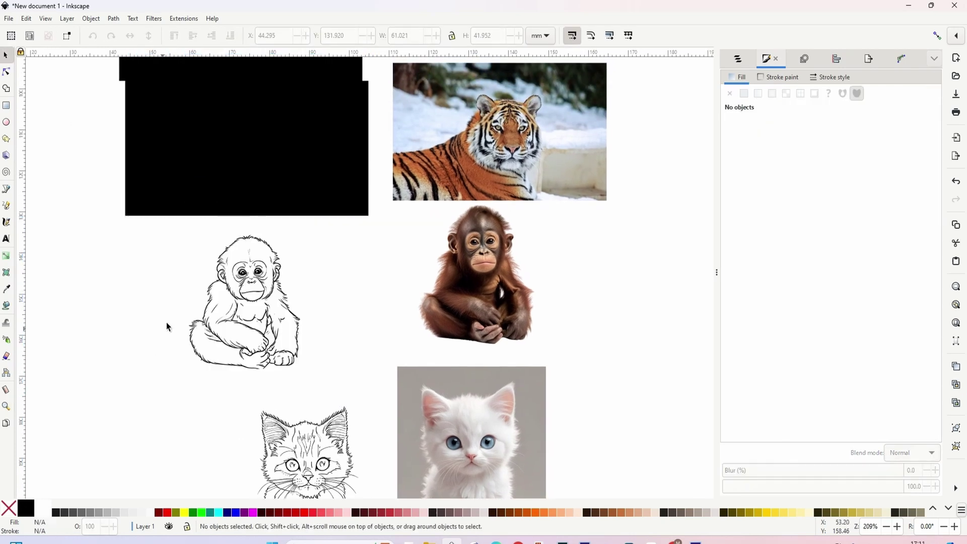
- Select the orangutan line drawing and compare it up close with the orangutan photo
mouse_move(262, 294)
left_mouse_down()
mouse_move(305, 287)
mouse_move(311, 309)
mouse_move(254, 275)
mouse_move(206, 264)
left_mouse_up()
key("z")
double_click(299, 293)
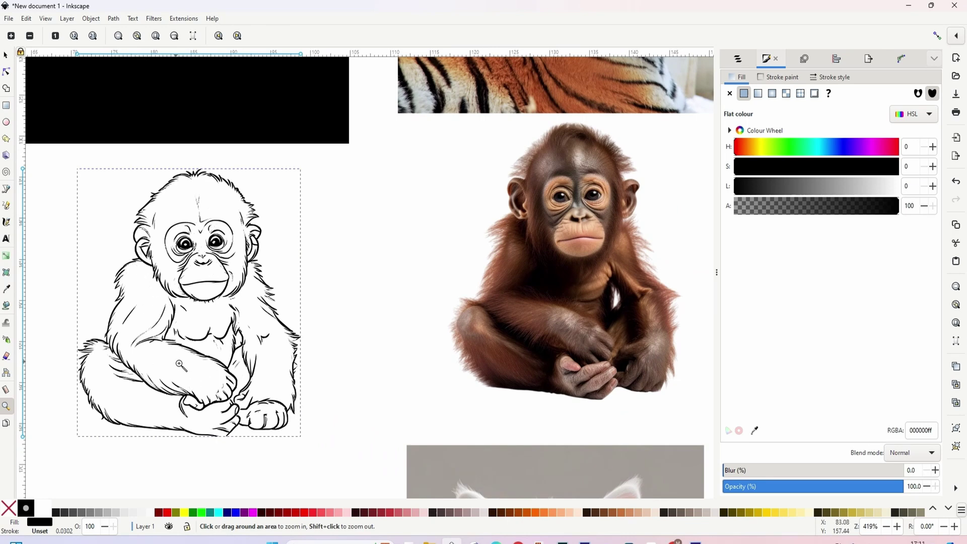
left_click(173, 309, "shift")
left_click_drag(177, 305, 196, 359)
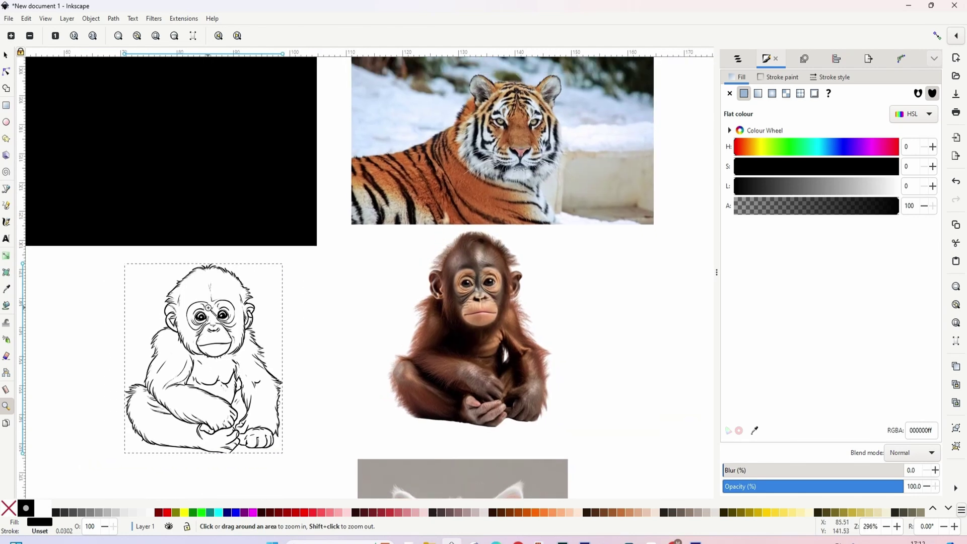
- Delete the black rectangle beside the tiger photo
left_click_drag(208, 309, 244, 327)
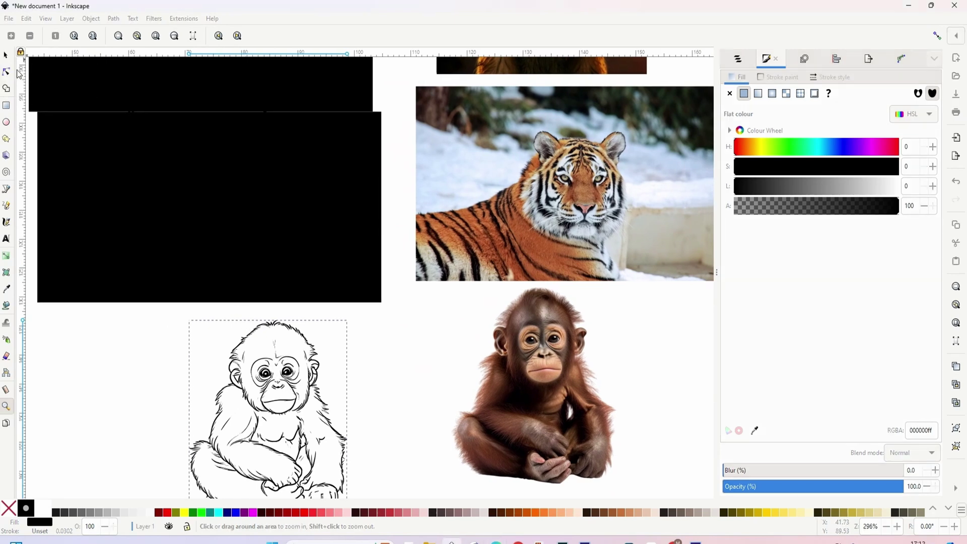
left_click(5, 54)
left_click(244, 287)
scroll(244, 287, "up", 5)
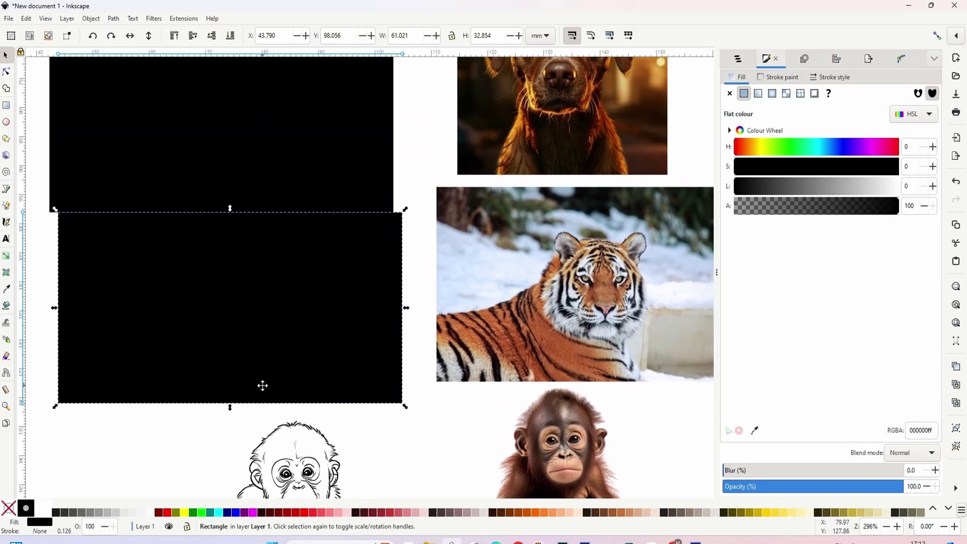
left_click_drag(262, 385, 237, 366)
key("Delete")
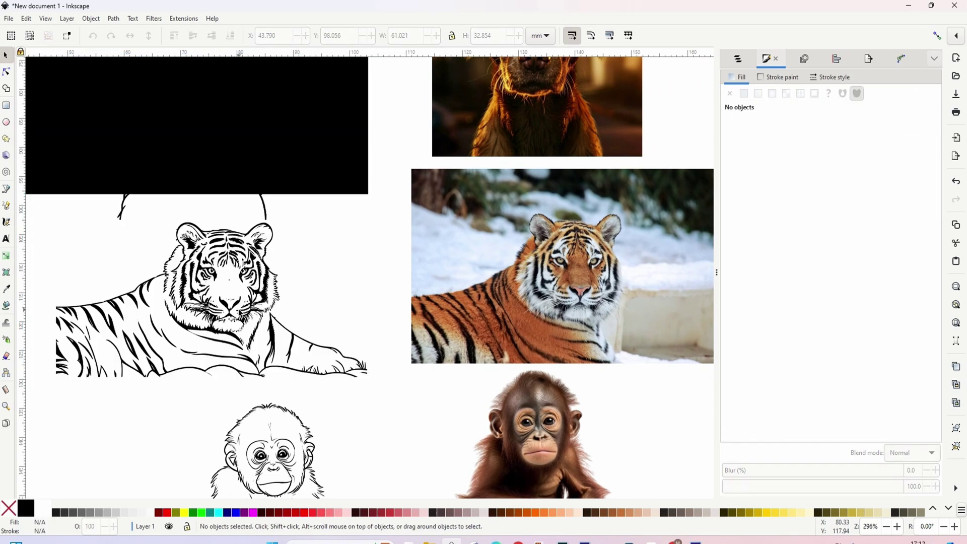
- Compare the tiger line drawing with its photo, and view the two dog photos and rectangles above it
scroll(249, 302, "up", 1)
scroll(249, 302, "right", 1)
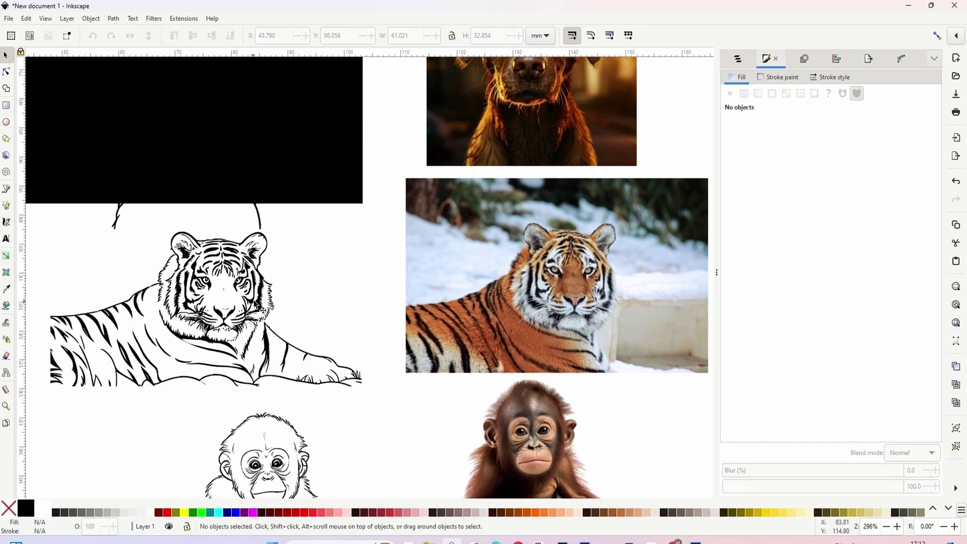
scroll(247, 317, "up", 1)
scroll(246, 318, "left", 1)
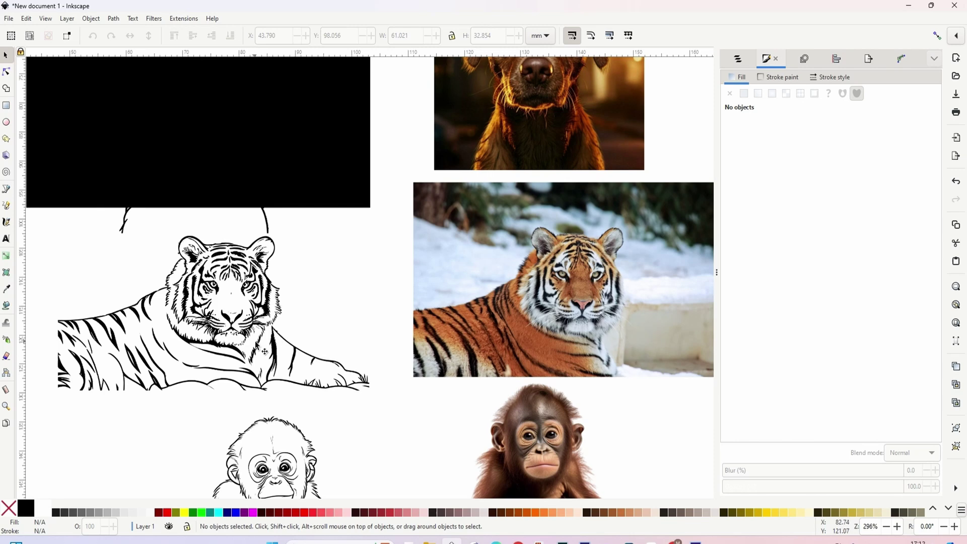
scroll(265, 351, "up", 10)
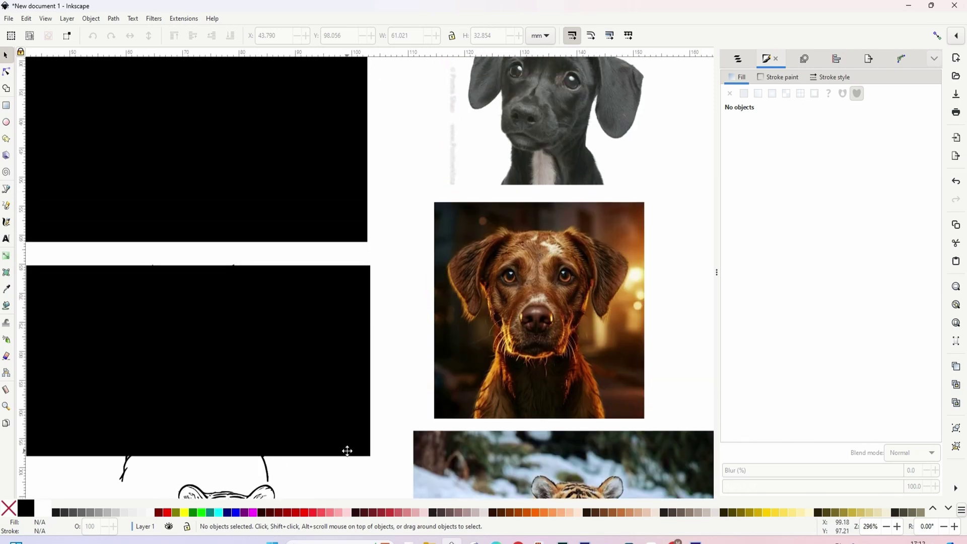
scroll(361, 352, "up", 2)
scroll(367, 384, "down", 1)
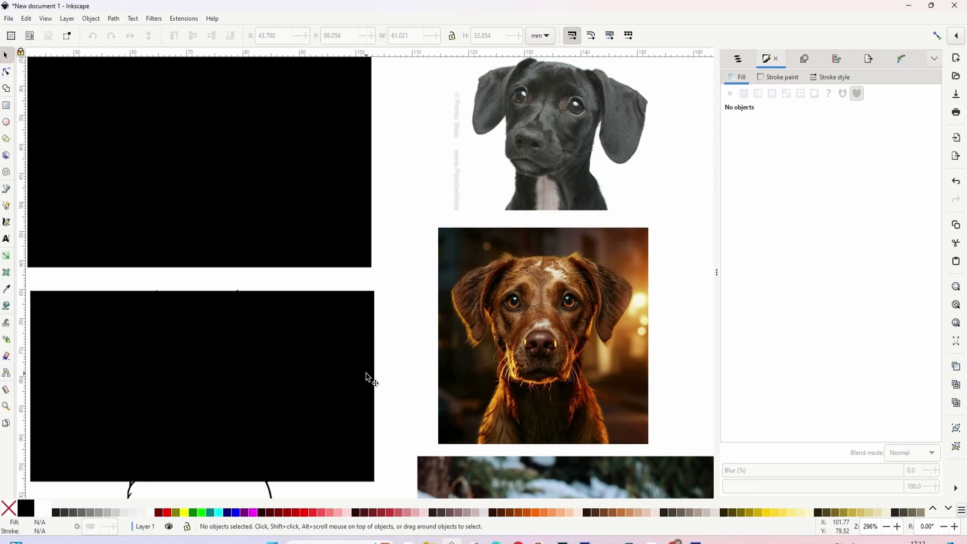
- Delete the black rectangle beside the brown dog photo
scroll(375, 403, "up", 2)
scroll(382, 433, "right", 1)
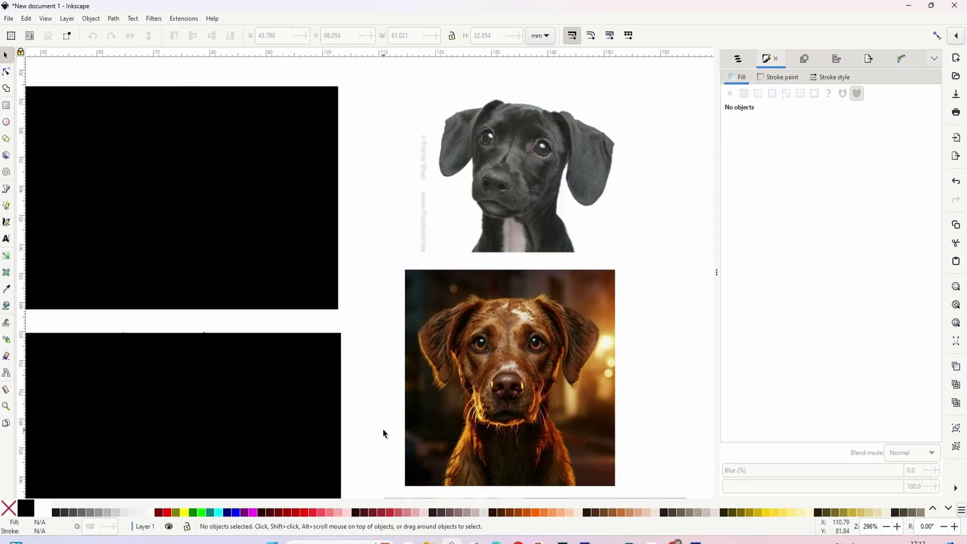
left_click_drag(382, 430, 382, 409)
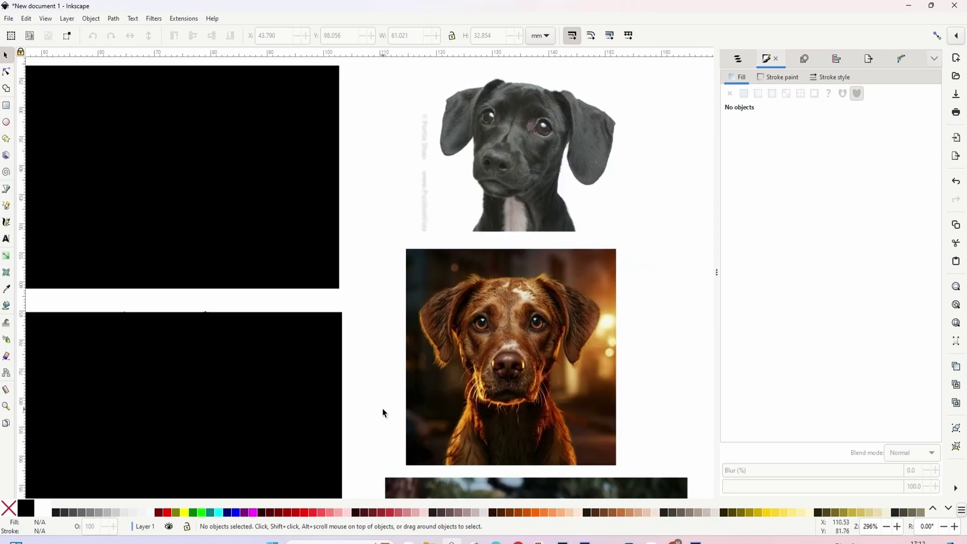
scroll(500, 300, "left", 3)
scroll(529, 302, "down", 1)
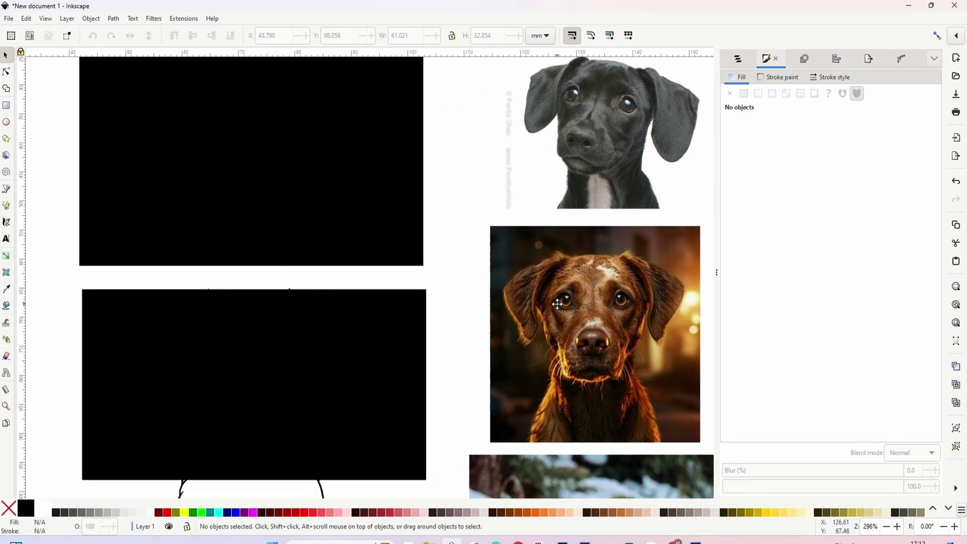
left_click(421, 324)
left_click_drag(434, 358, 426, 313)
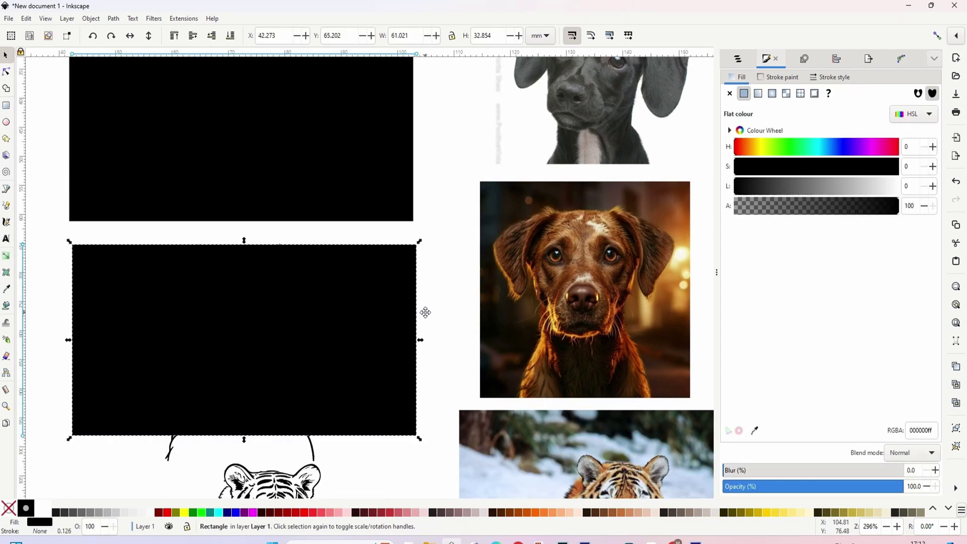
key("Delete")
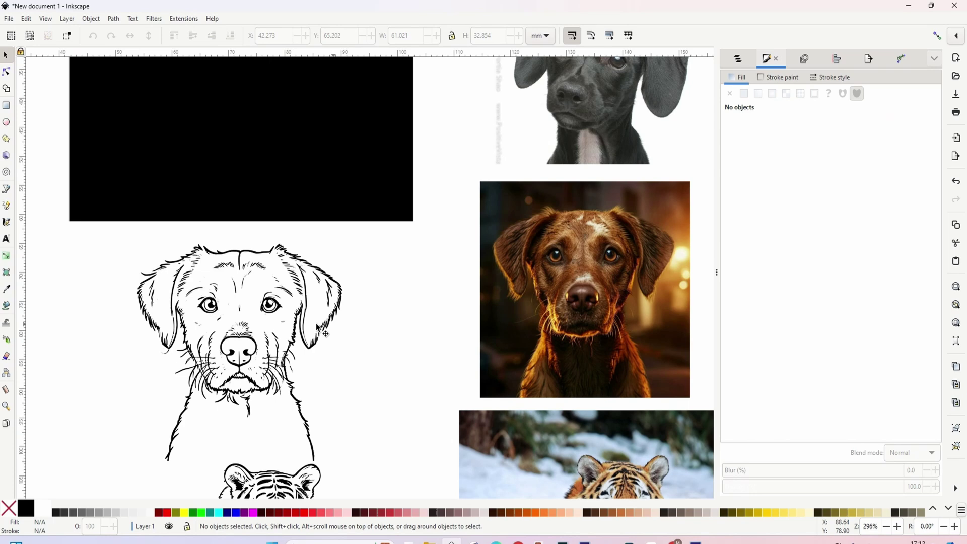
- Move the brown dog line drawing closer to the brown dog photo and compare the two
left_click_drag(266, 352, 342, 338)
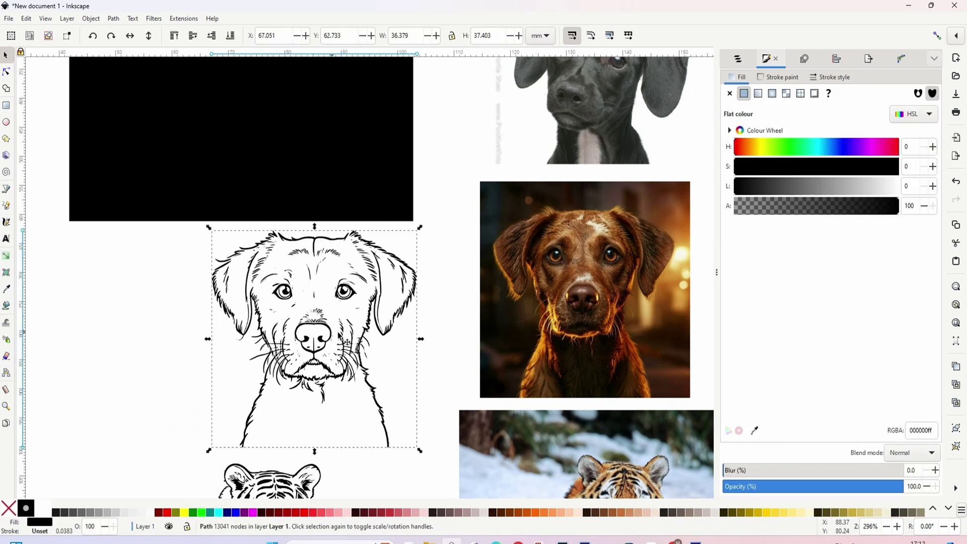
scroll(355, 348, "up", 1)
scroll(355, 348, "right", 1)
left_click(147, 355)
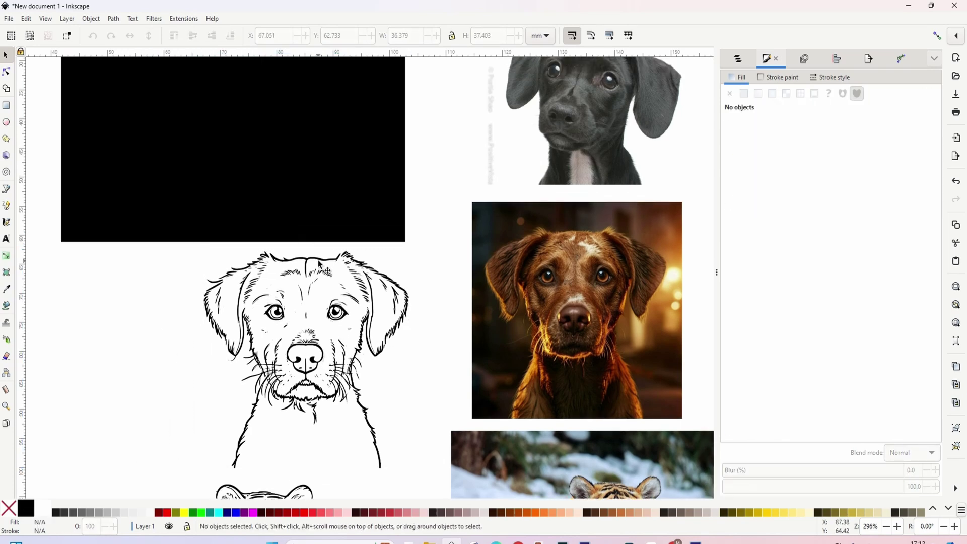
left_click_drag(423, 359, 407, 348)
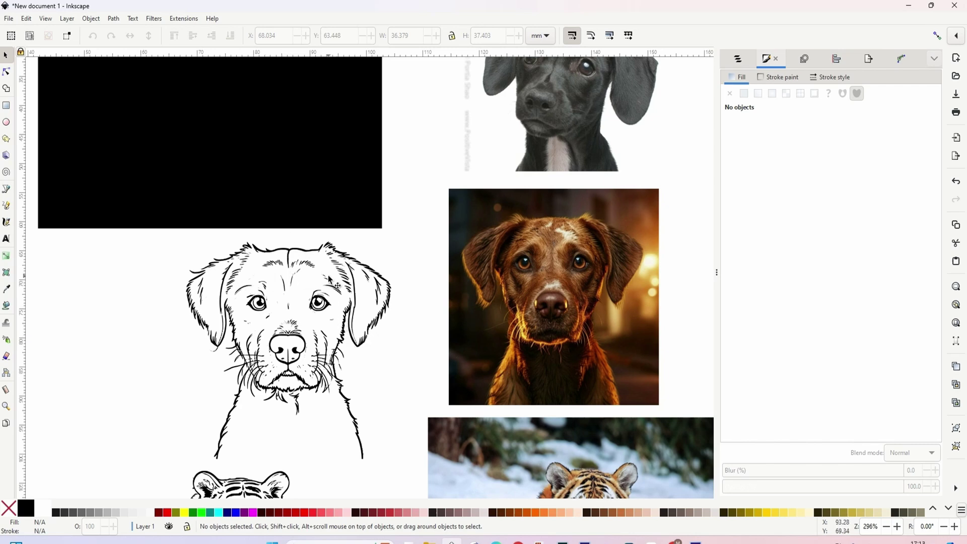
left_click_drag(329, 276, 337, 303)
- Delete the black rectangle beside the black puppy photo
left_click_drag(363, 249, 401, 343)
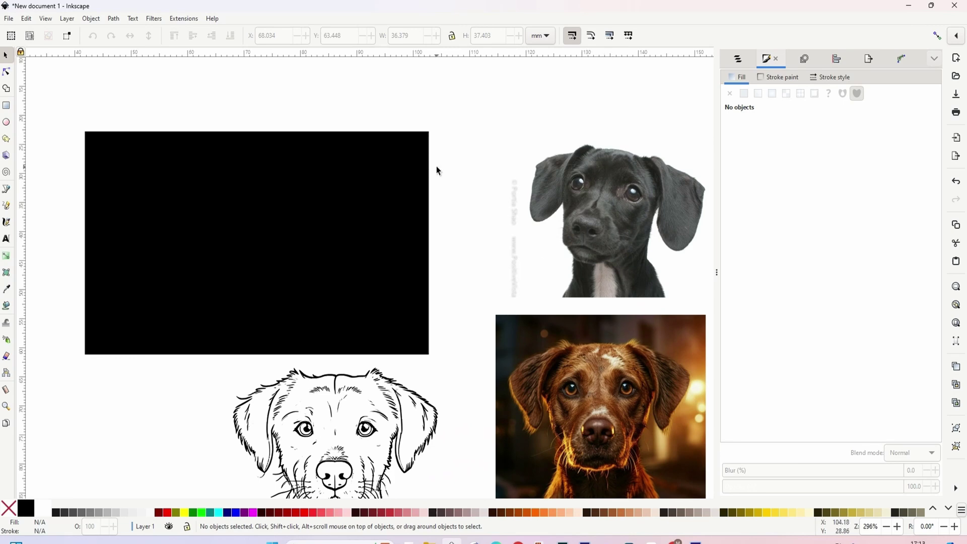
left_click(422, 140)
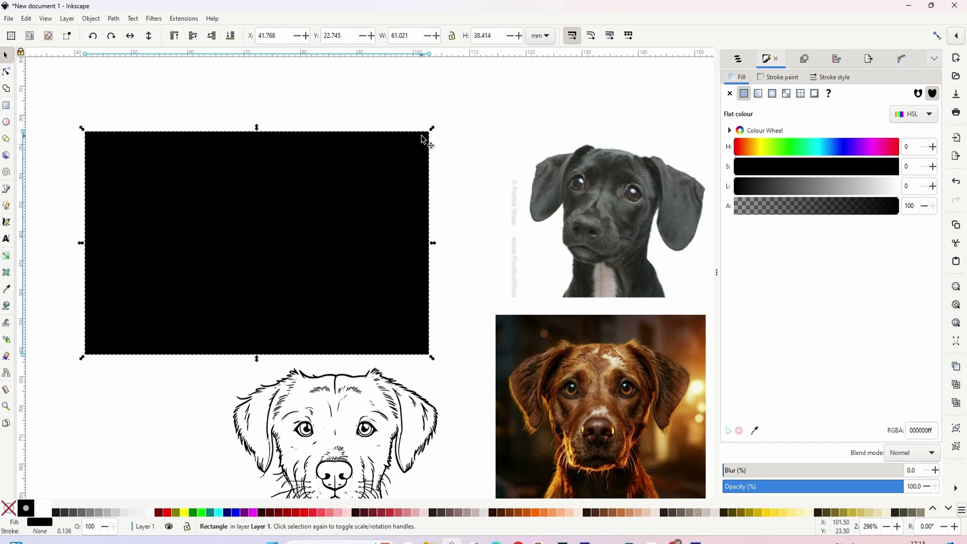
key("Delete")
scroll(391, 201, "right", 2)
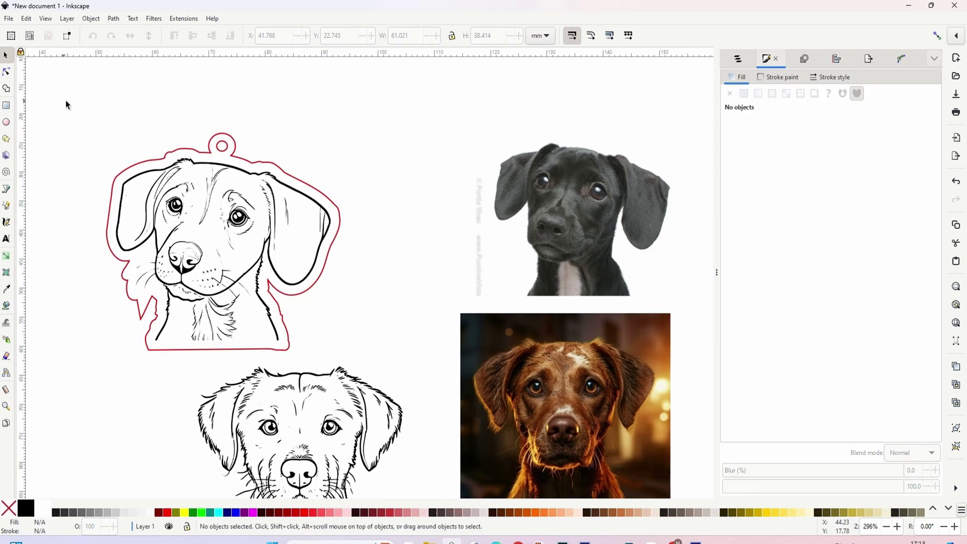
- Select the puppy line drawing and its red outline with the hanging loop to examine them, and leave nothing selected
left_click_drag(66, 101, 363, 360)
left_click(376, 273)
left_click(233, 156)
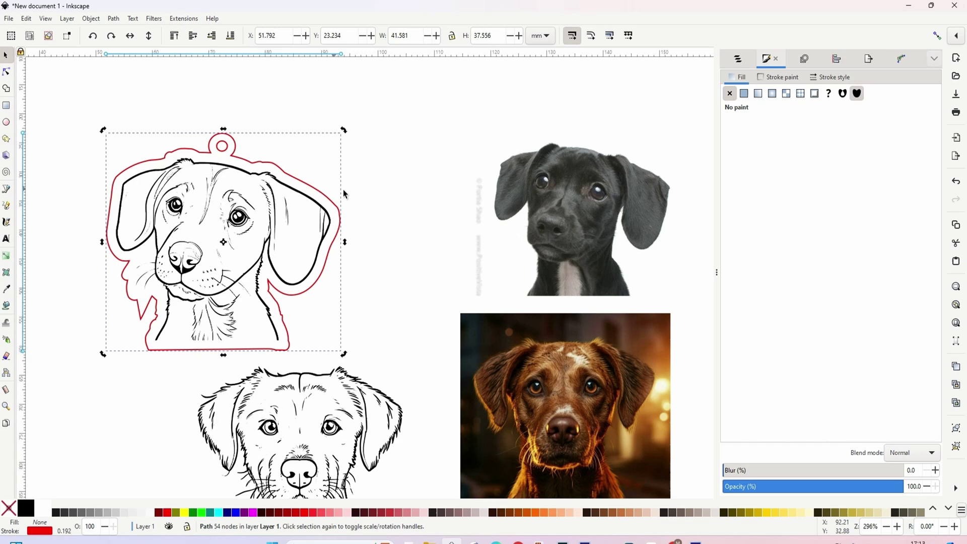
left_click(86, 111)
left_click_drag(81, 105, 357, 367)
left_click(373, 298)
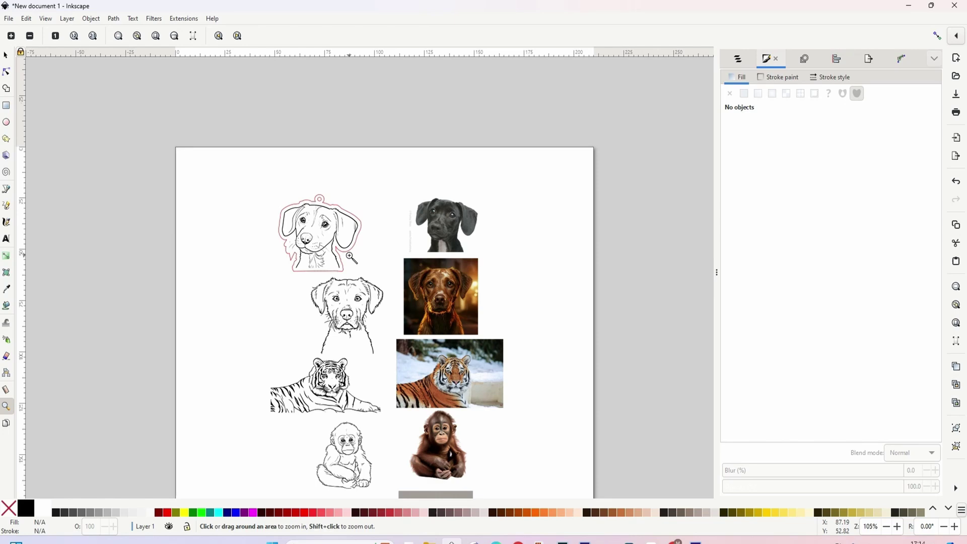
- Compare the dog and tiger line drawings with their source photos, focusing on the puppy drawing with the red outline
left_click_drag(348, 256, 327, 278)
left_click(346, 276)
left_click(347, 276)
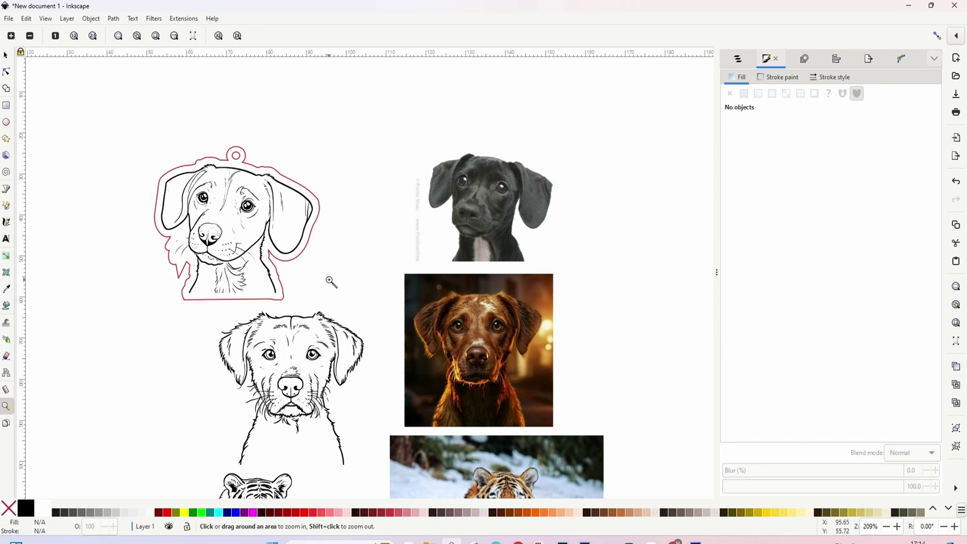
mouse_move(334, 305)
left_mouse_down()
mouse_move(339, 317)
mouse_move(336, 299)
left_mouse_up()
scroll(341, 344, "down", 3)
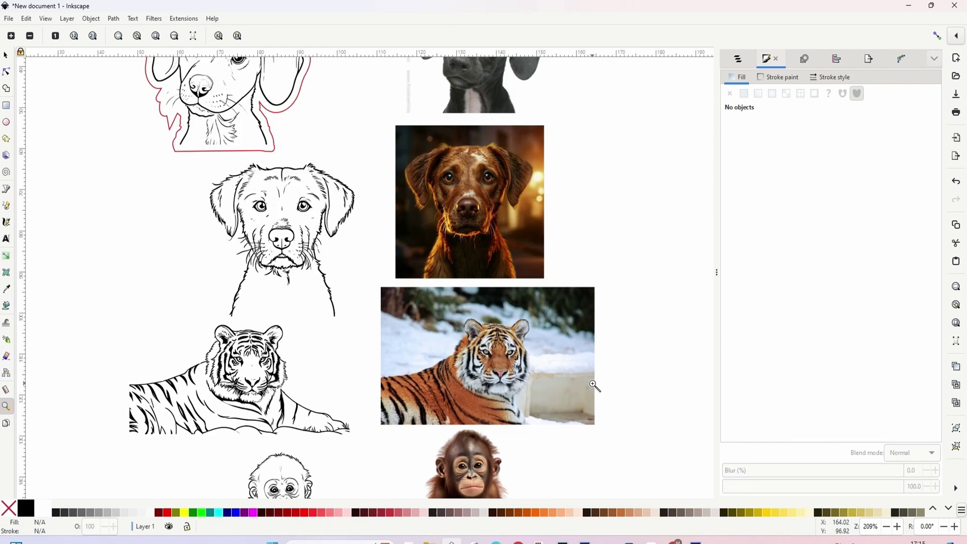
scroll(510, 287, "up", 2)
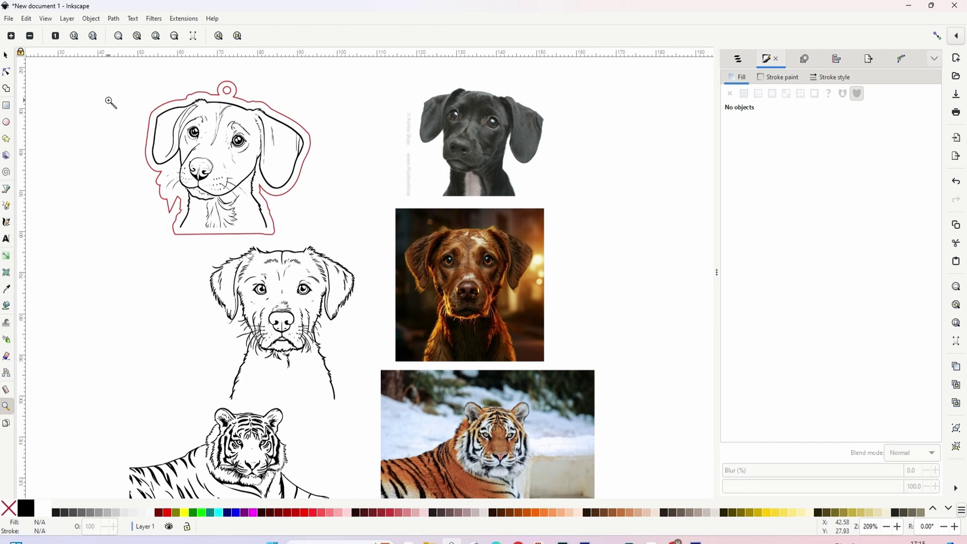
scroll(209, 171, "up", 2)
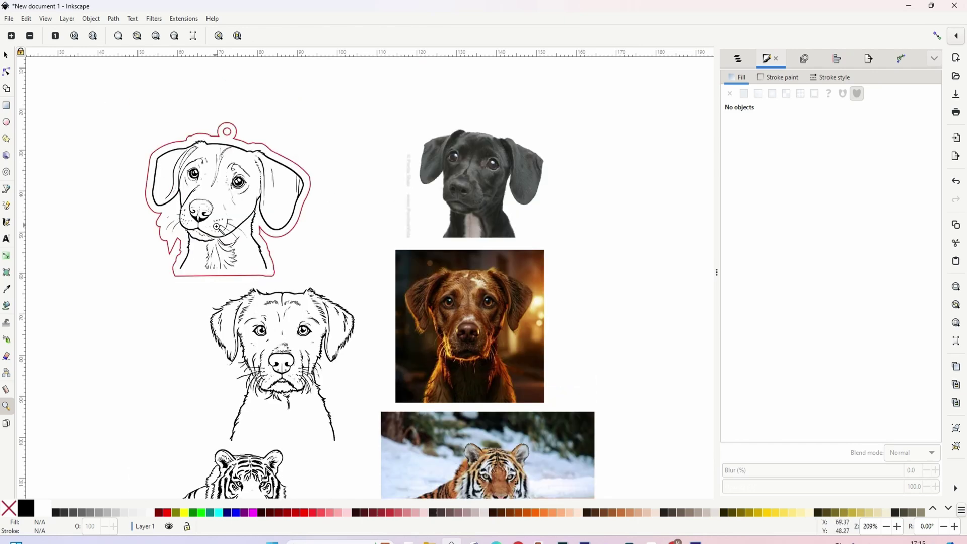
mouse_move(219, 228)
left_mouse_down()
mouse_move(257, 270)
mouse_move(224, 268)
mouse_move(214, 242)
left_mouse_up()
scroll(220, 262, "down", 2)
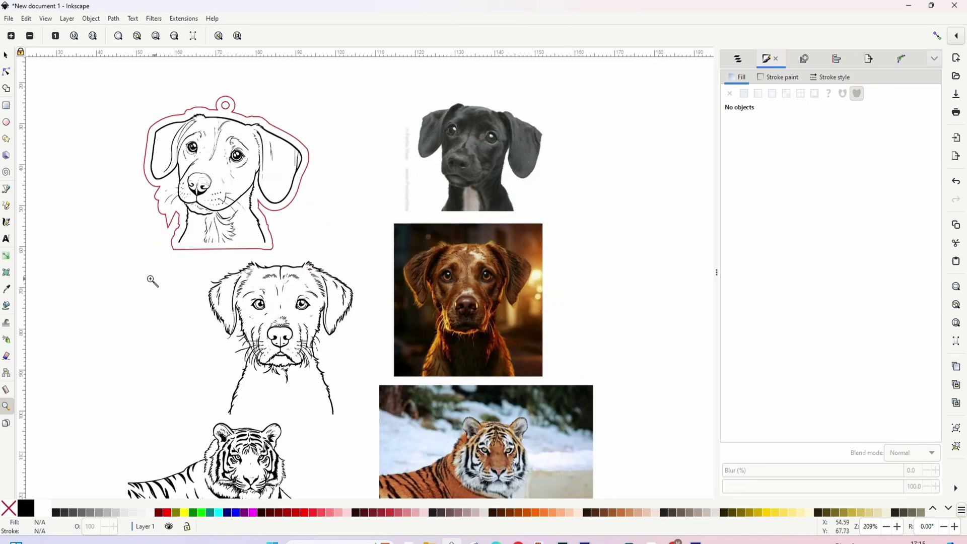
scroll(149, 279, "down", 6)
scroll(147, 285, "up", 6)
left_click_drag(253, 184, 316, 242)
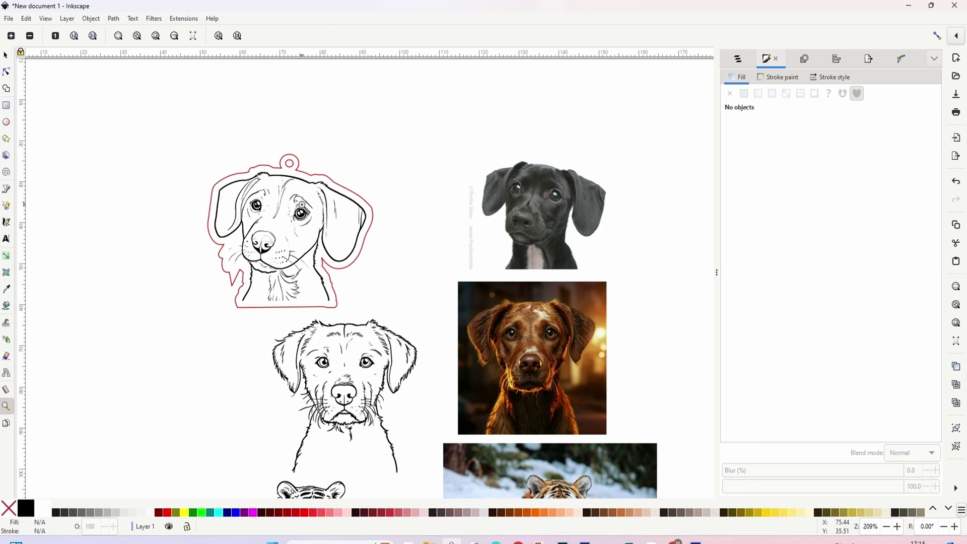
left_click_drag(307, 221, 281, 212)
scroll(280, 212, "up", 2)
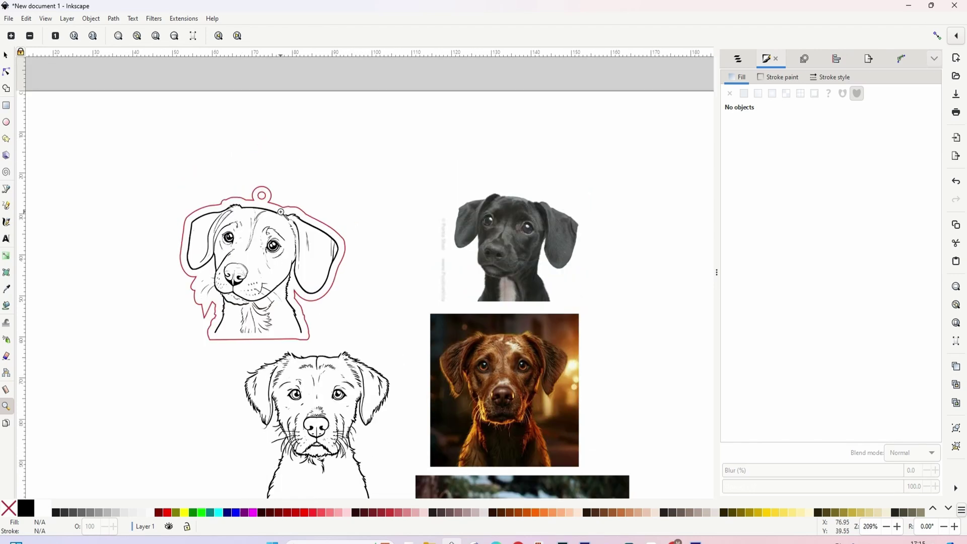
scroll(282, 237, "down", 1)
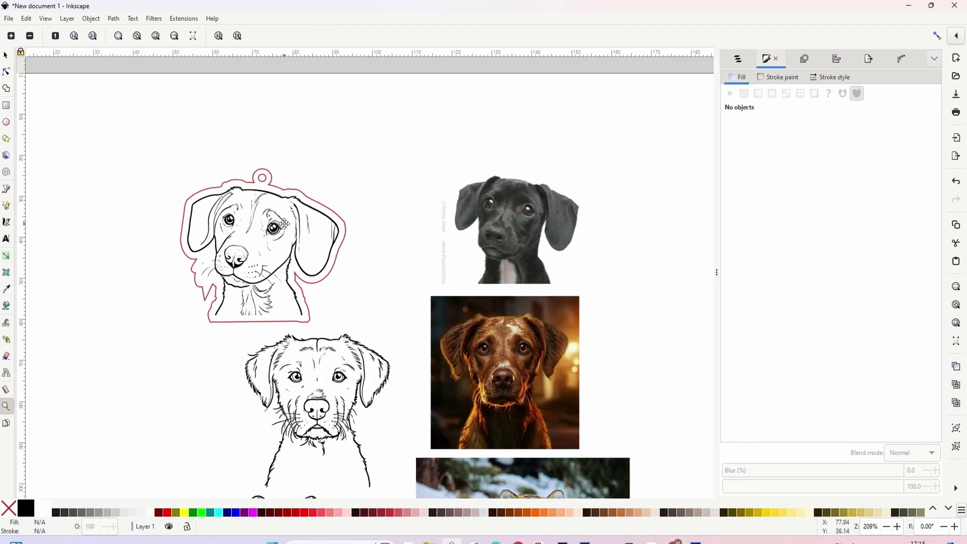
- Switch to the PortraitArt site in the browser and view the coloring page and illustration made from the lizard photo
left_click(673, 540)
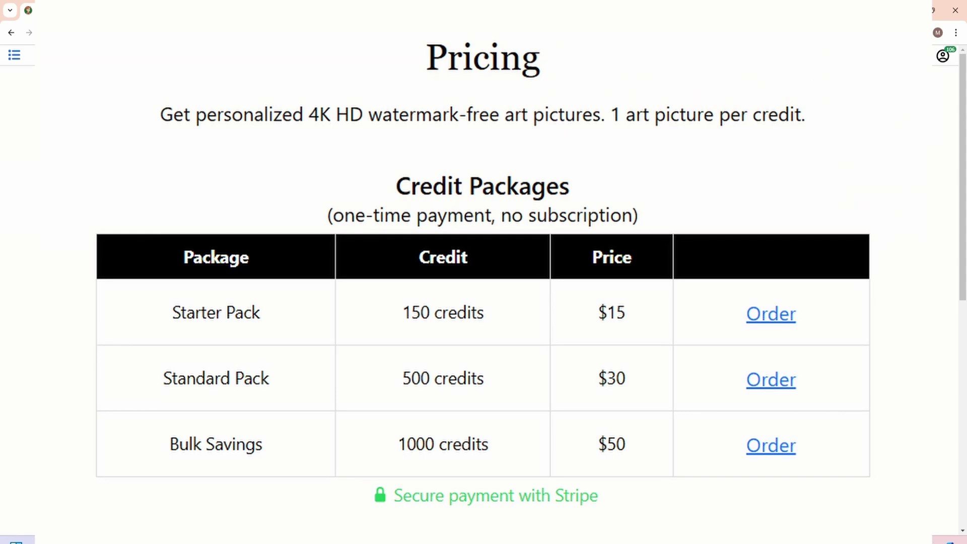
scroll(756, 207, "down", 1)
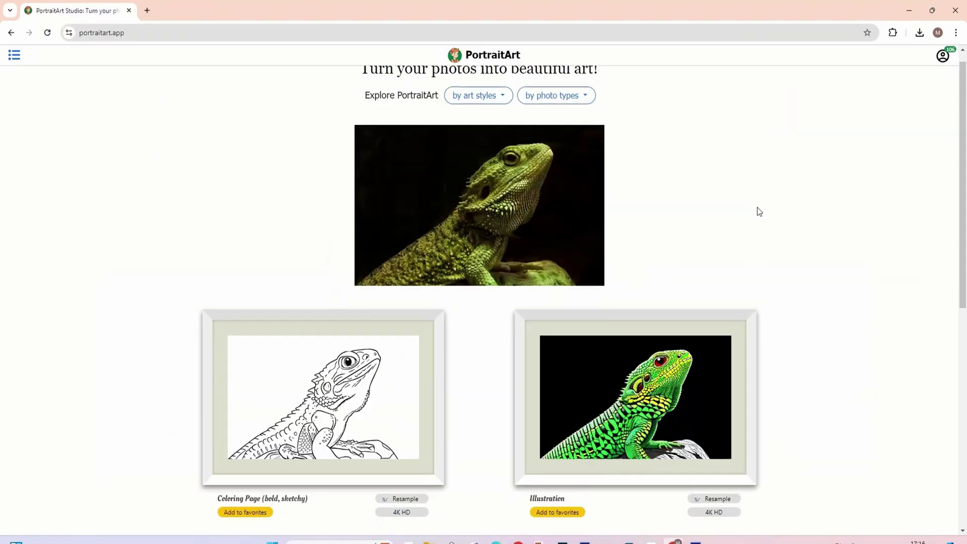
scroll(778, 221, "up", 1)
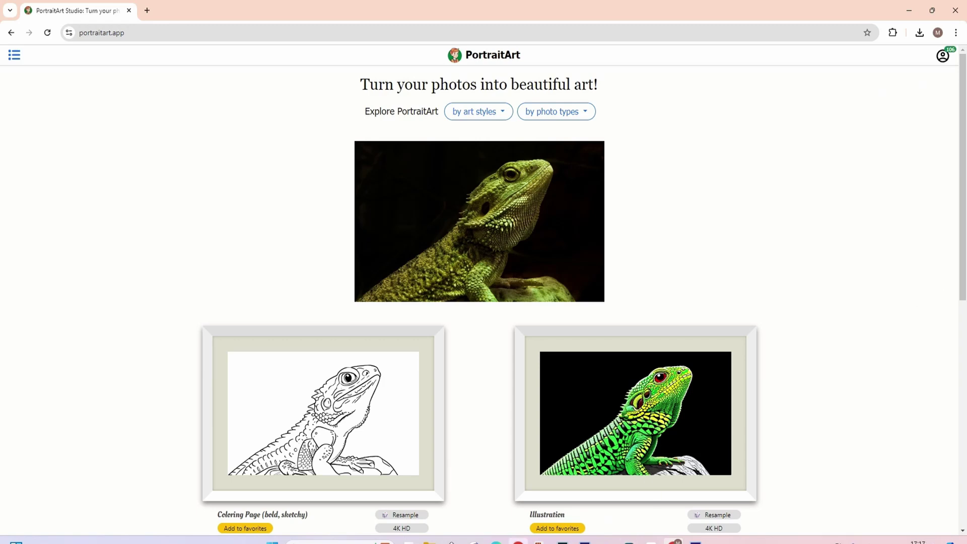
- Switch back to Inkscape and review the tiger, orangutan, kitten and lizard line drawings beside their photos
left_click(452, 541)
scroll(464, 356, "down", 10)
scroll(465, 357, "down", 15)
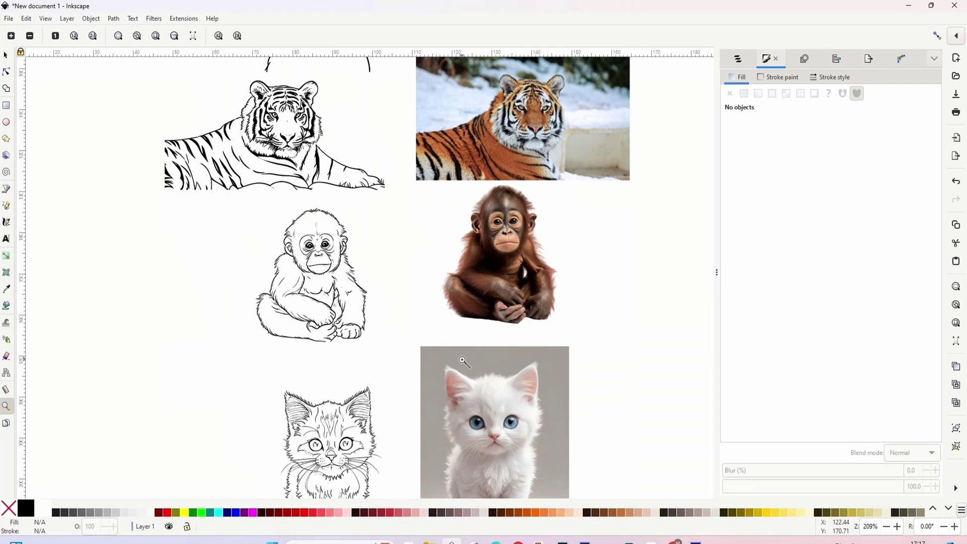
scroll(300, 393, "down", 3)
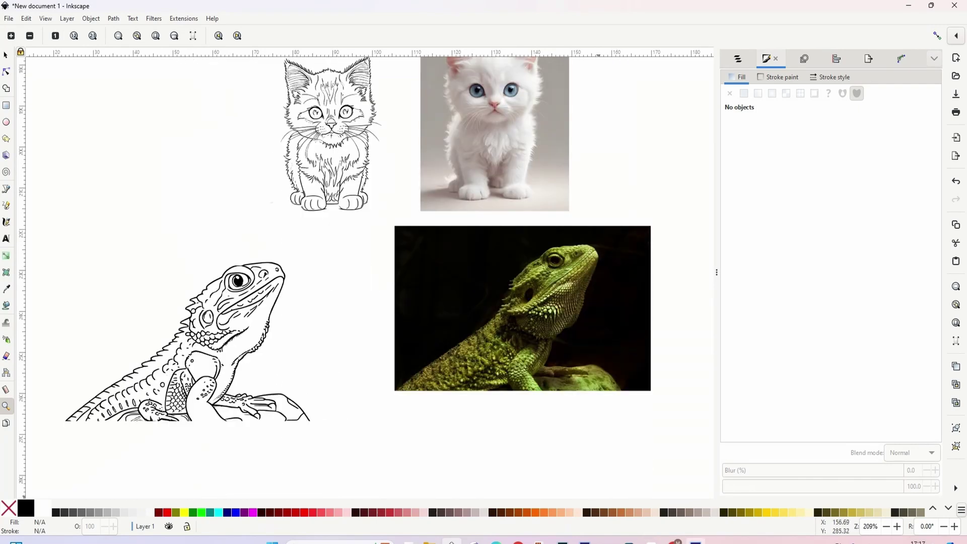
- Switch to the PortraitArt page and examine its list of art styles, including both Coloring Page variants
left_click(672, 541)
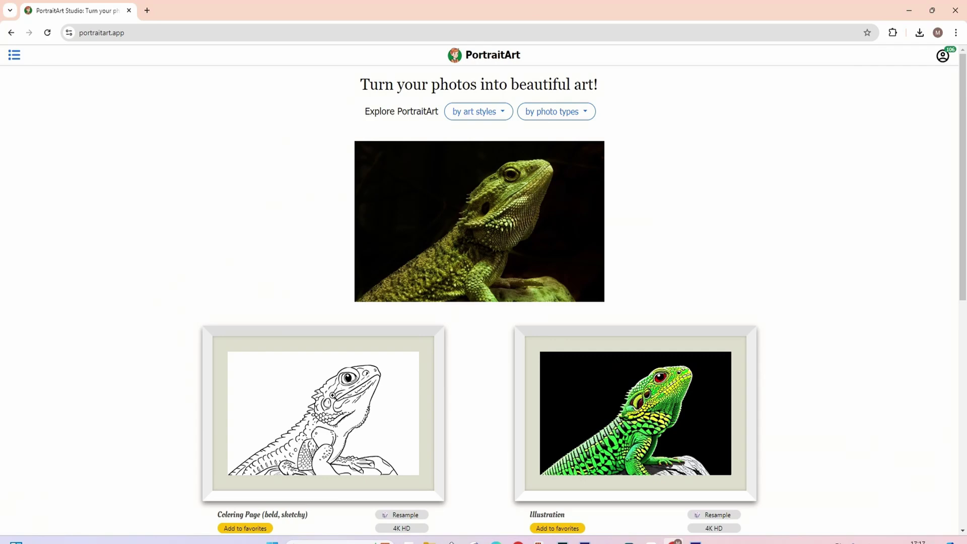
scroll(554, 395, "down", 2)
scroll(617, 413, "down", 2)
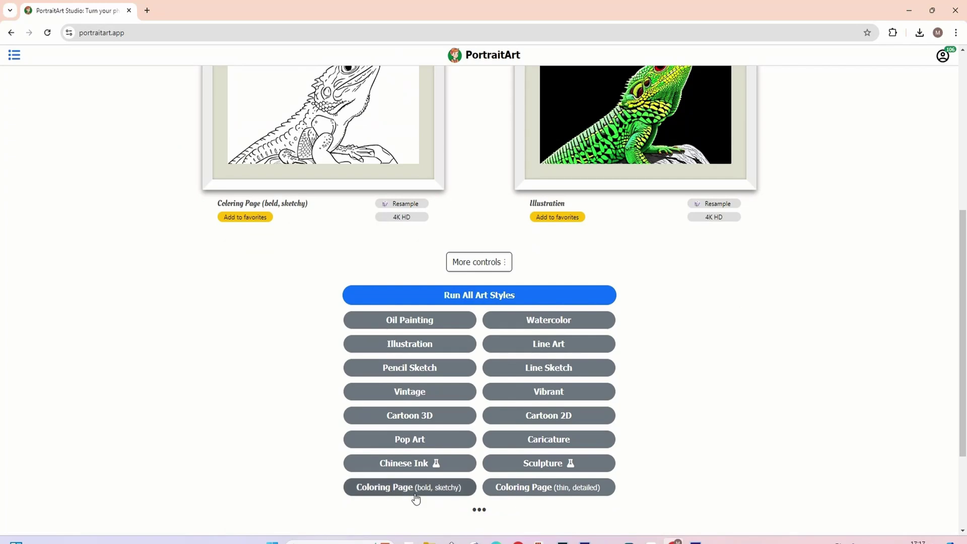
scroll(315, 250, "up", 2)
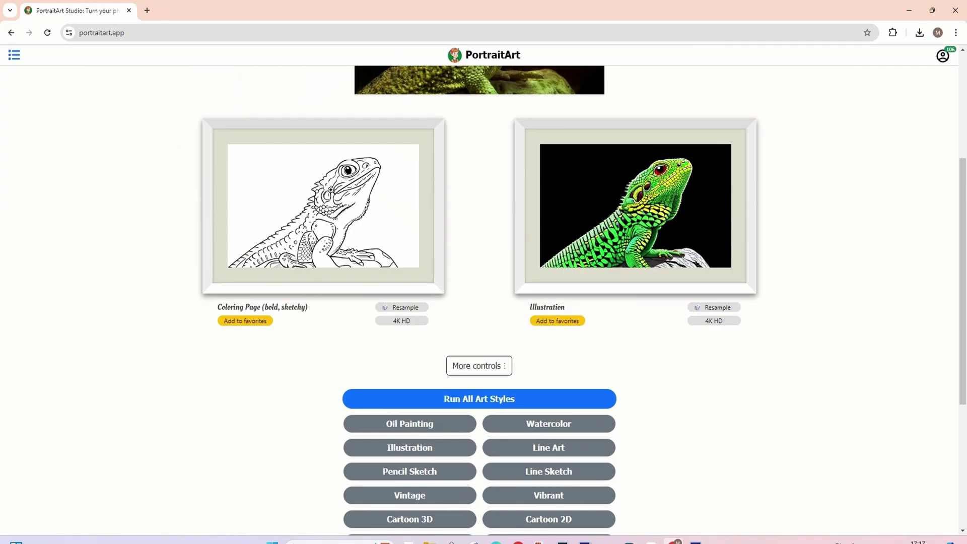
scroll(560, 436, "down", 3)
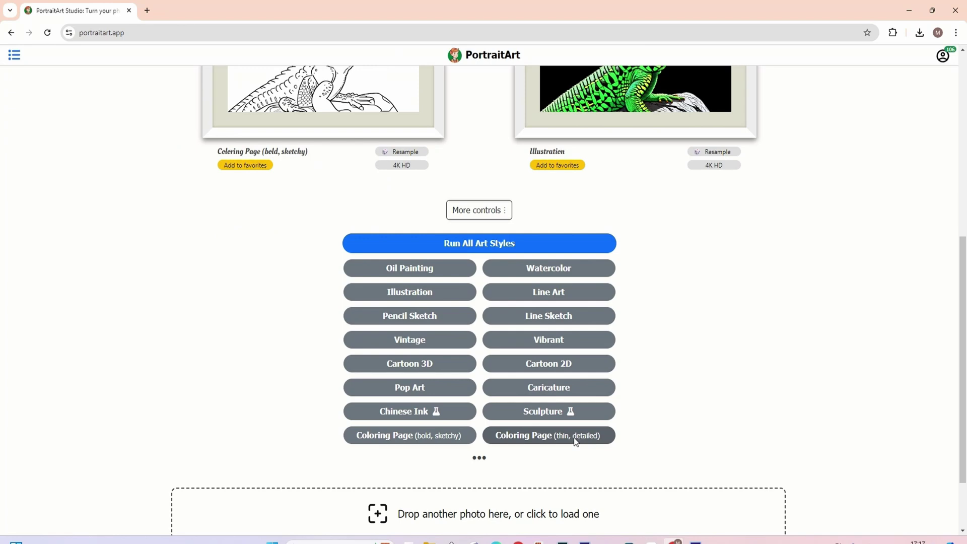
scroll(569, 322, "up", 3)
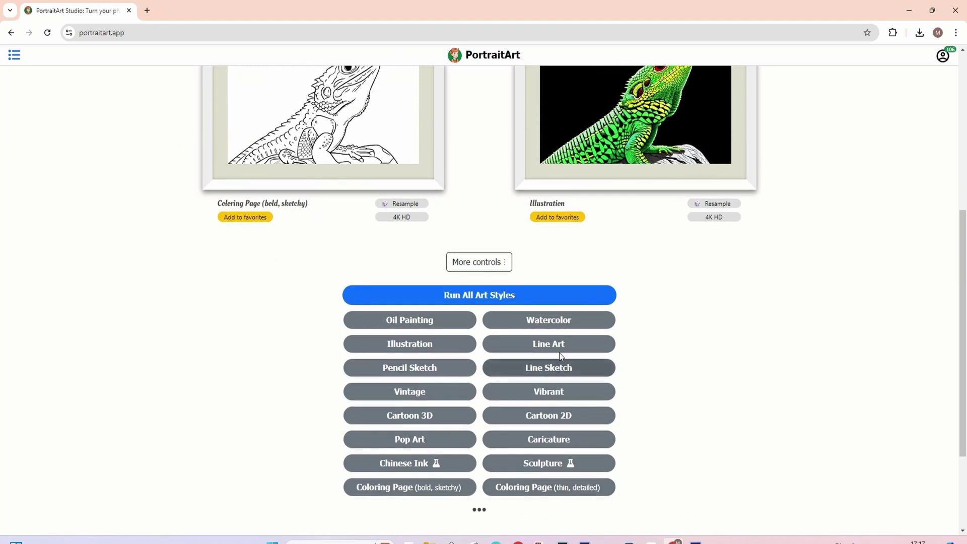
scroll(503, 353, "up", 5)
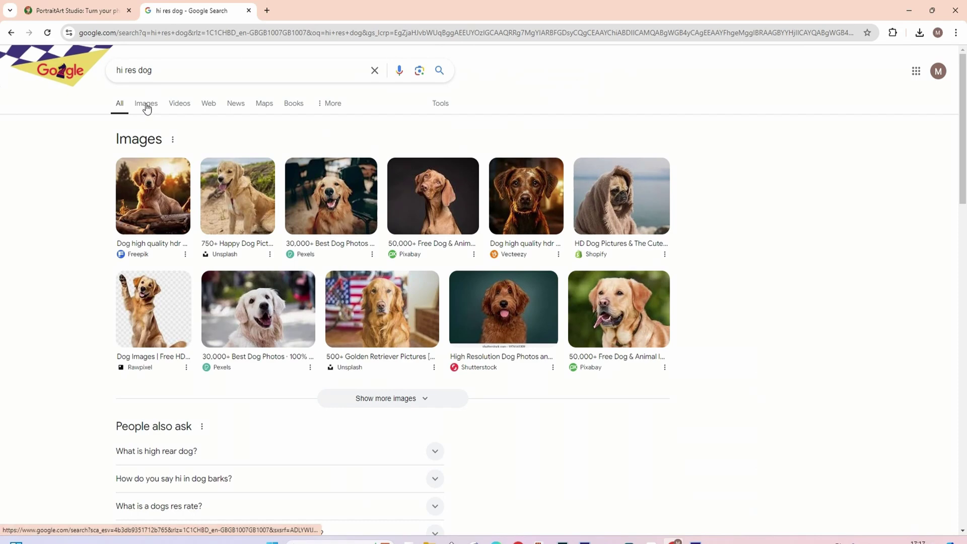
- Show the image results for the "hi res dog" search and browse through the dog photos
left_click(146, 107)
scroll(442, 261, "down", 2)
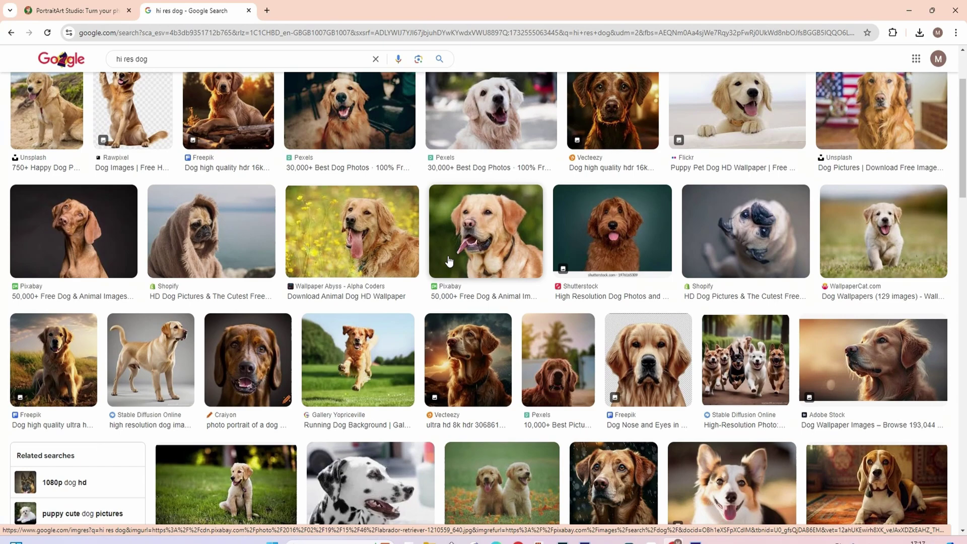
scroll(450, 261, "down", 4)
scroll(452, 263, "down", 8)
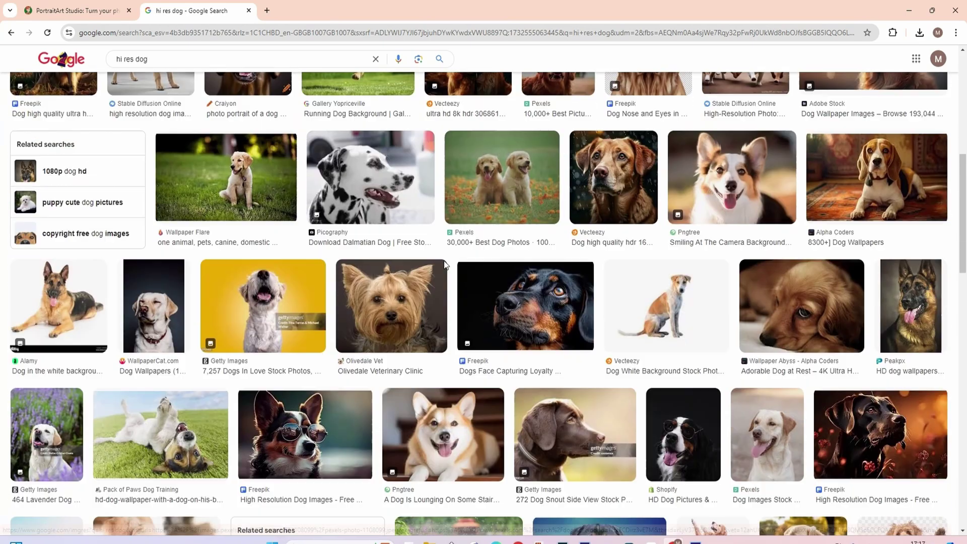
scroll(445, 265, "down", 4)
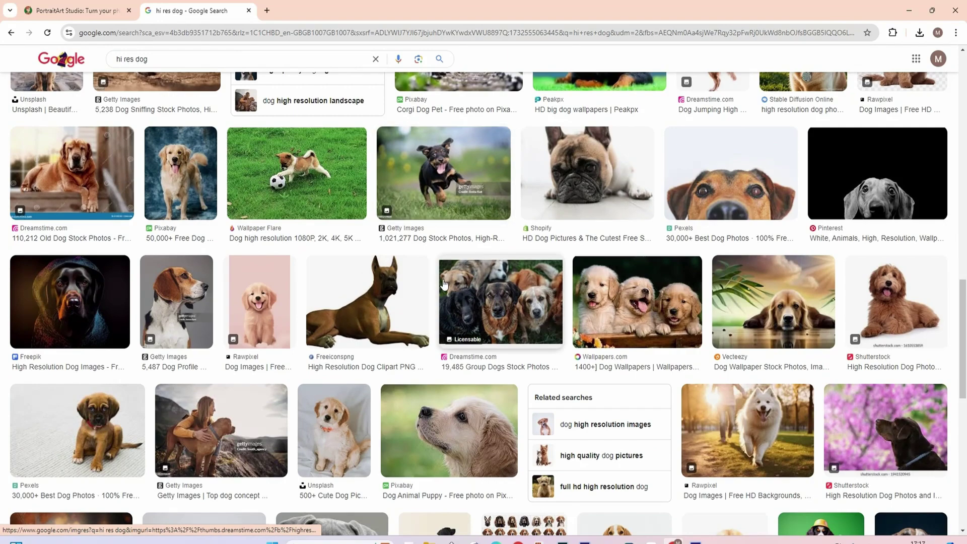
- Open the standing Australian Labradoodle photo from Warren Photographic in the dog results and save the image
left_click(886, 285)
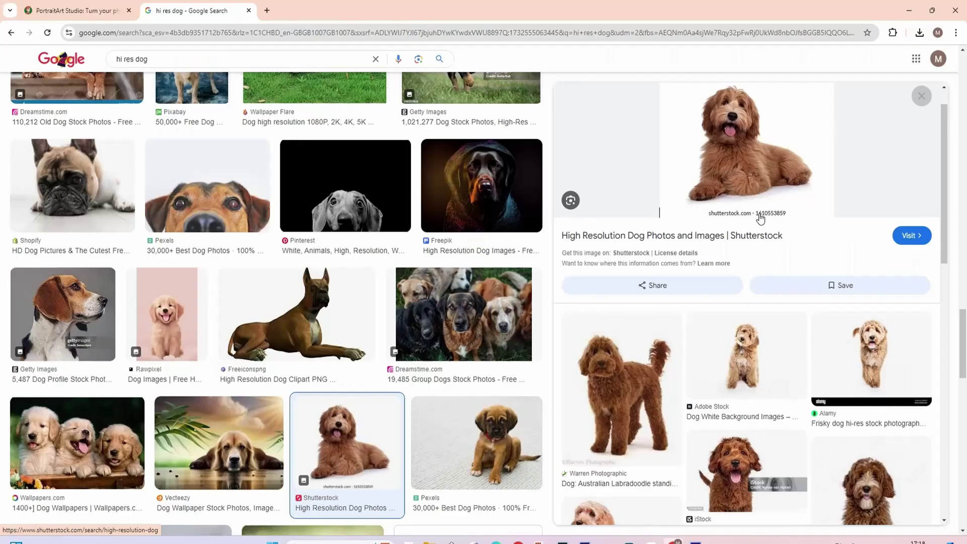
scroll(705, 302, "down", 1)
left_click(621, 388)
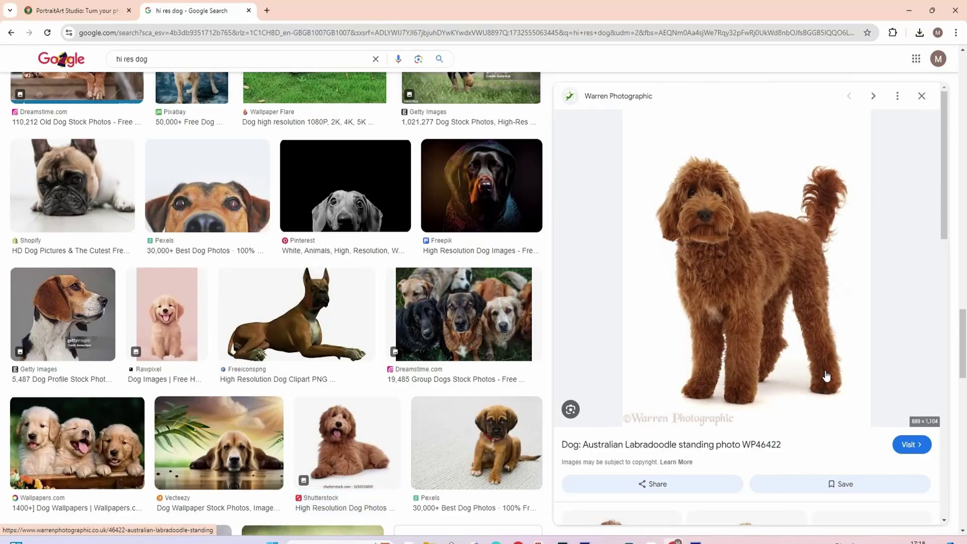
right_click(726, 265)
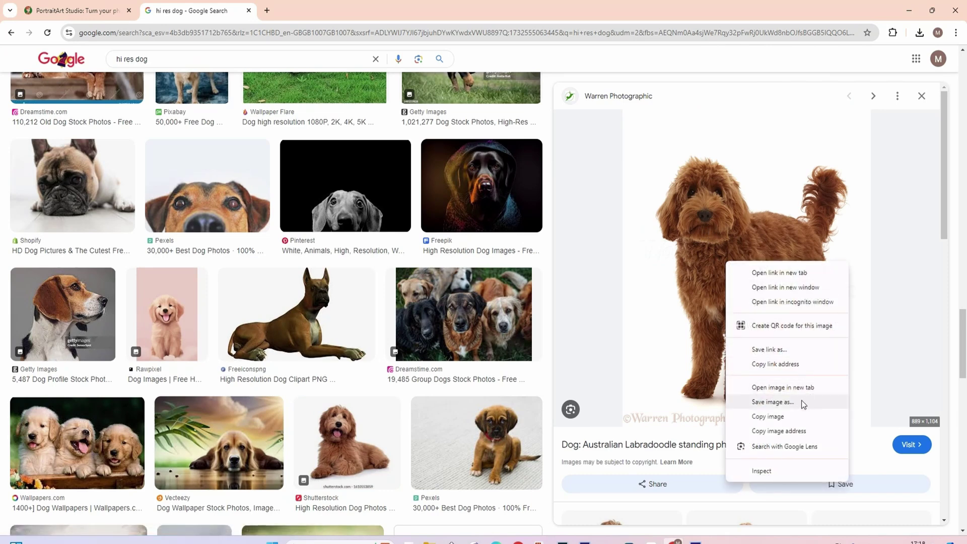
key("Escape")
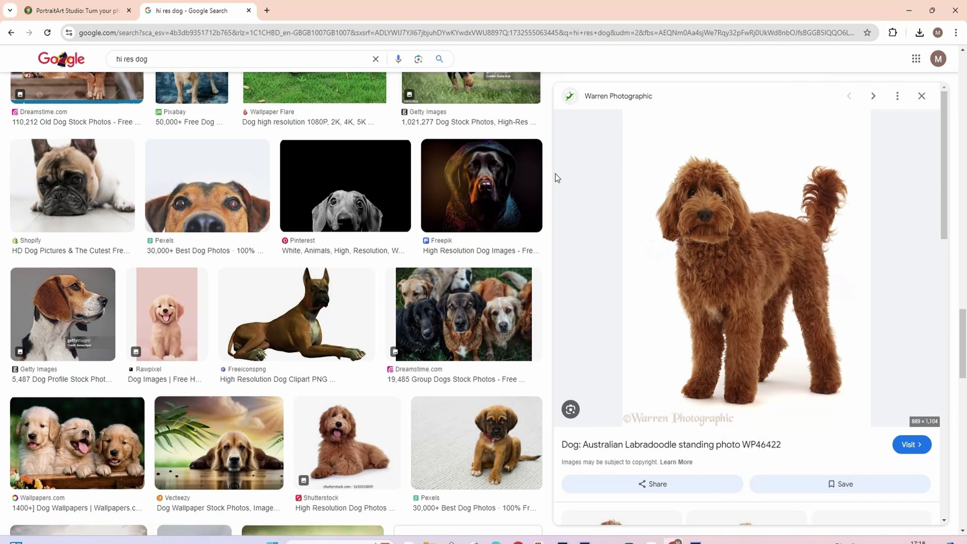
- Switch to the PortraitArt page and load the saved Labradoodle photo as another photo
left_click(77, 7)
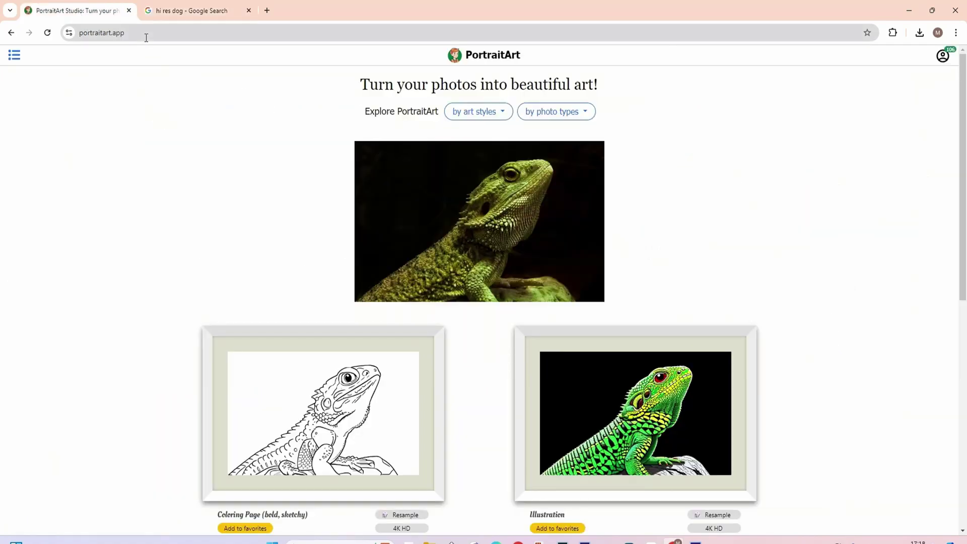
scroll(220, 177, "down", 9)
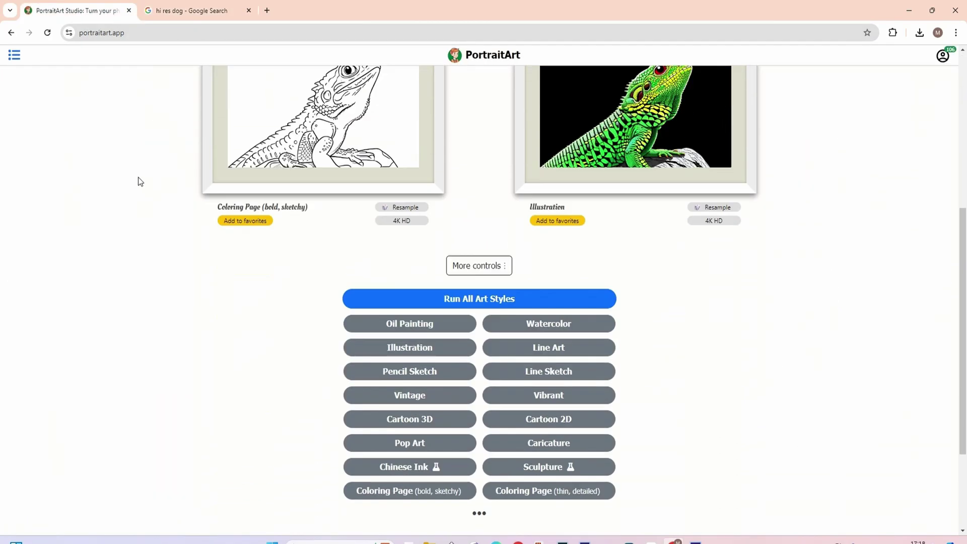
scroll(426, 428, "up", 9)
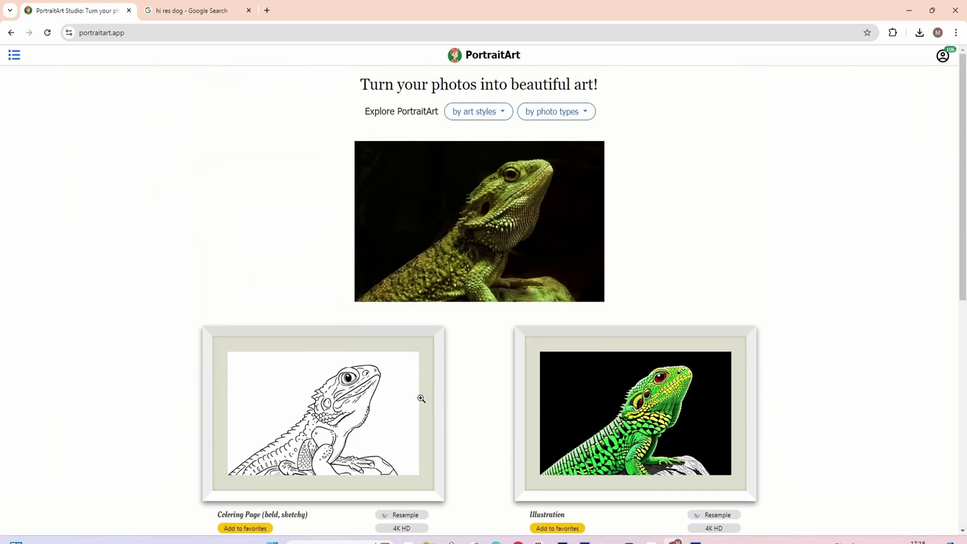
scroll(526, 237, "down", 9)
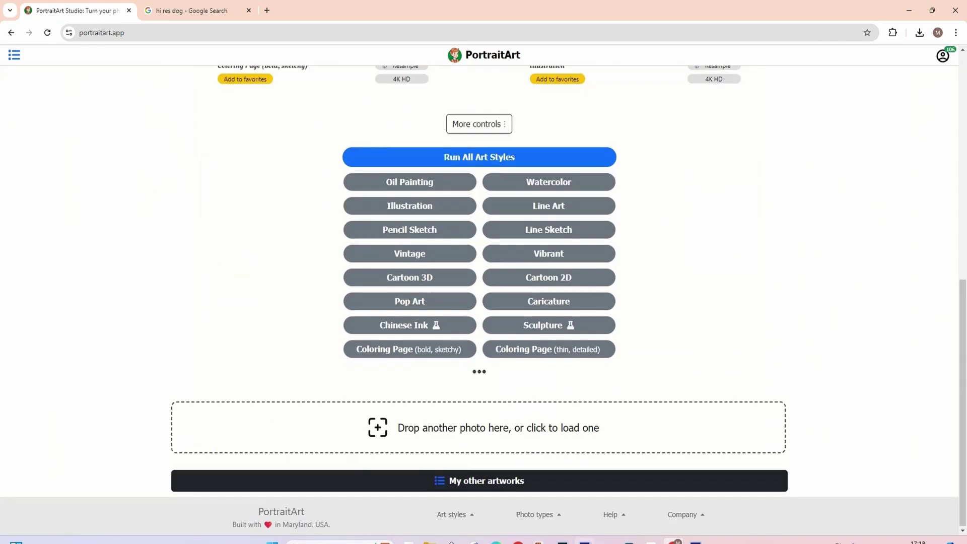
scroll(526, 439, "up", 9)
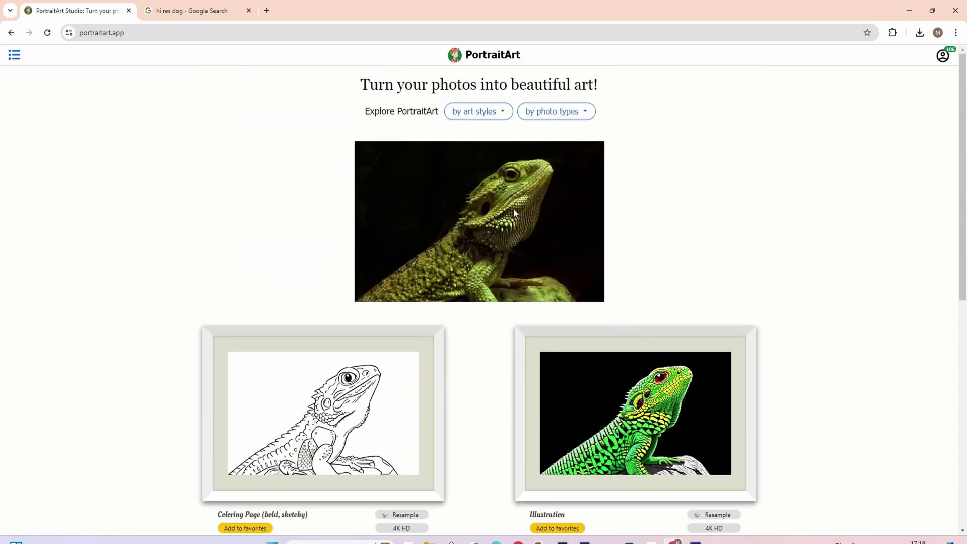
scroll(512, 208, "down", 1)
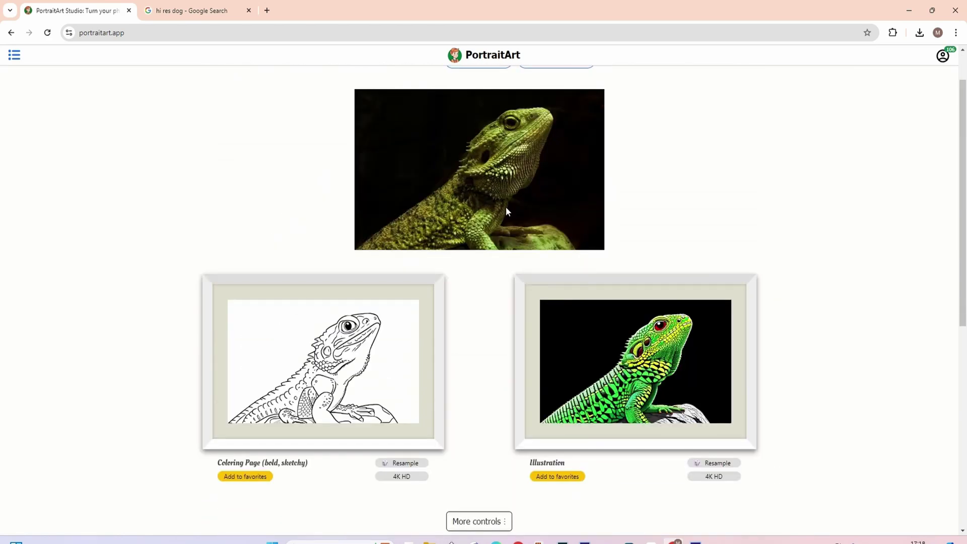
scroll(402, 227, "down", 8)
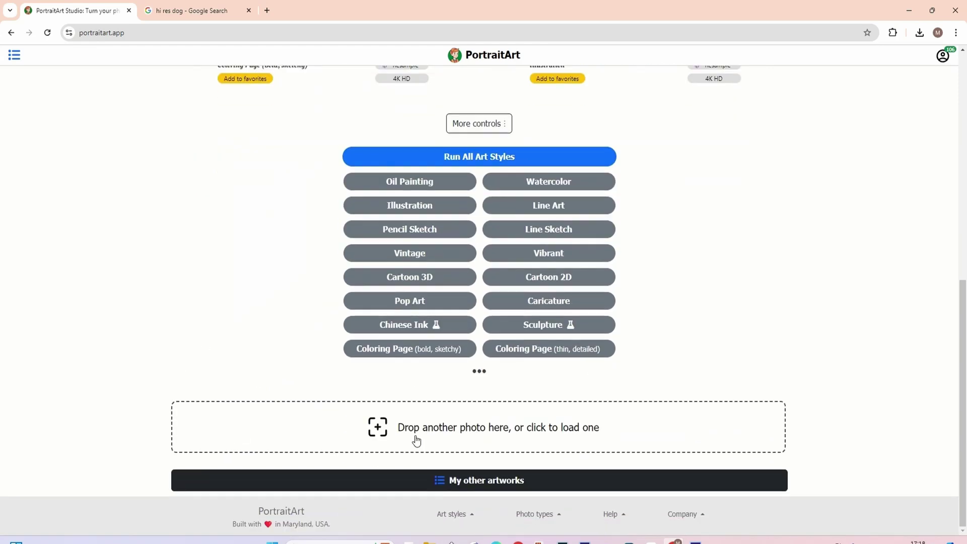
left_click(415, 437)
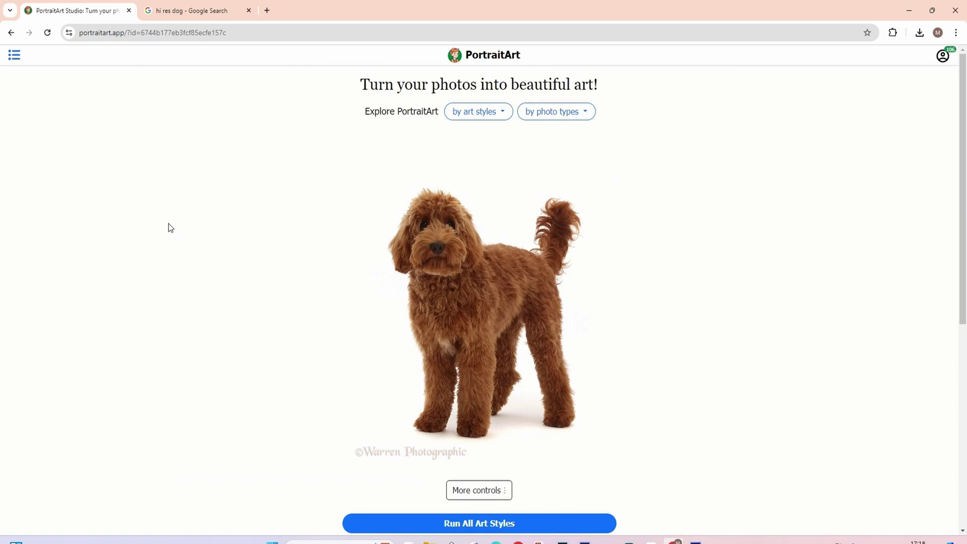
- Convert the Labradoodle photo with the Coloring Page (bold, sketchy) art style
scroll(294, 258, "down", 6)
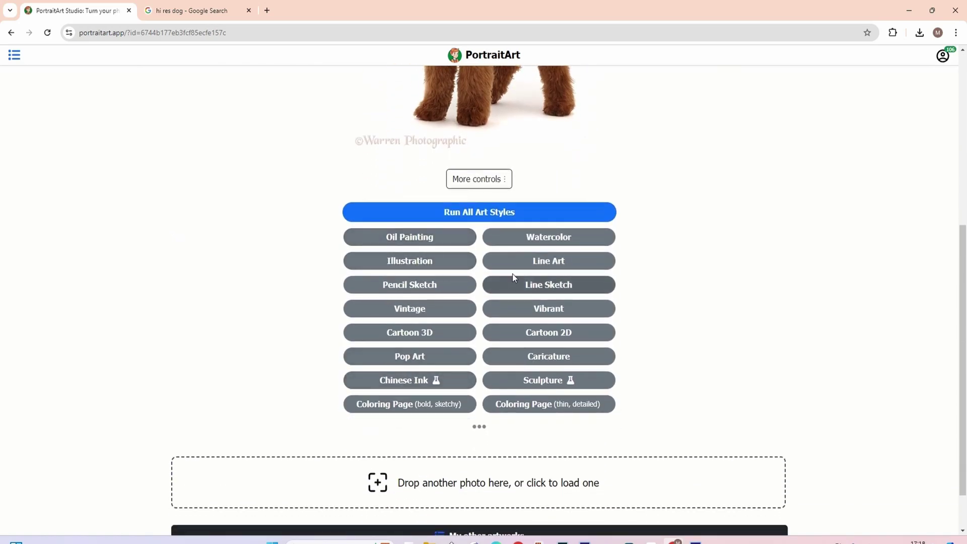
scroll(258, 280, "up", 2)
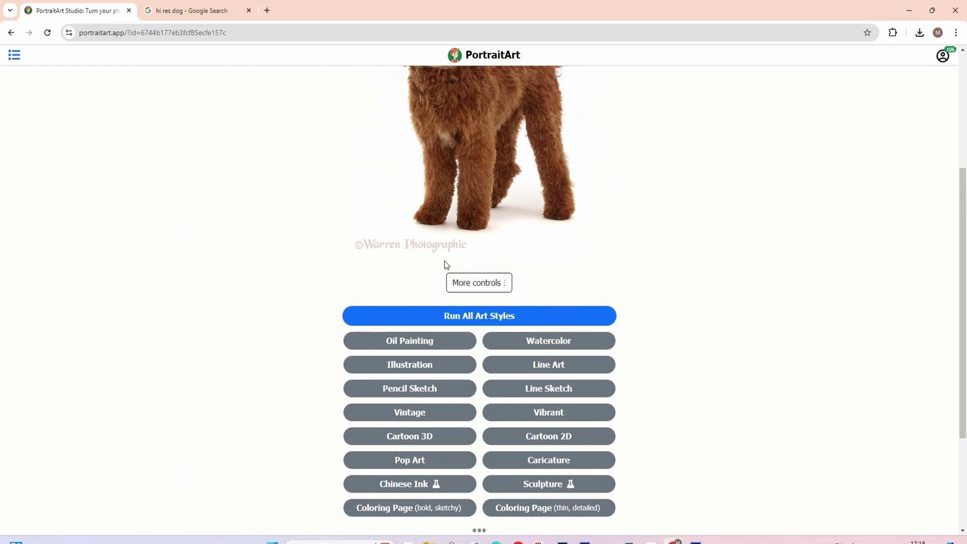
scroll(384, 239, "up", 3)
scroll(315, 302, "down", 4)
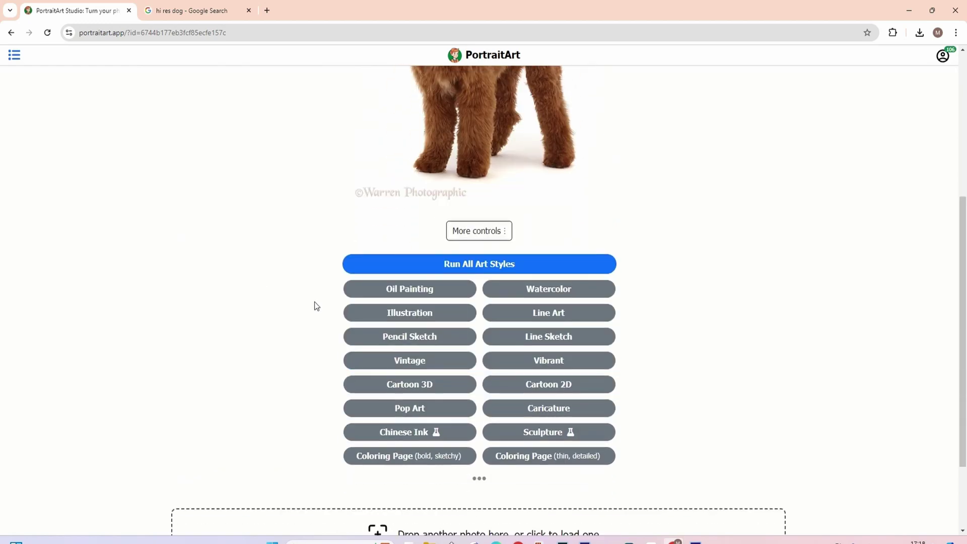
left_click(397, 460)
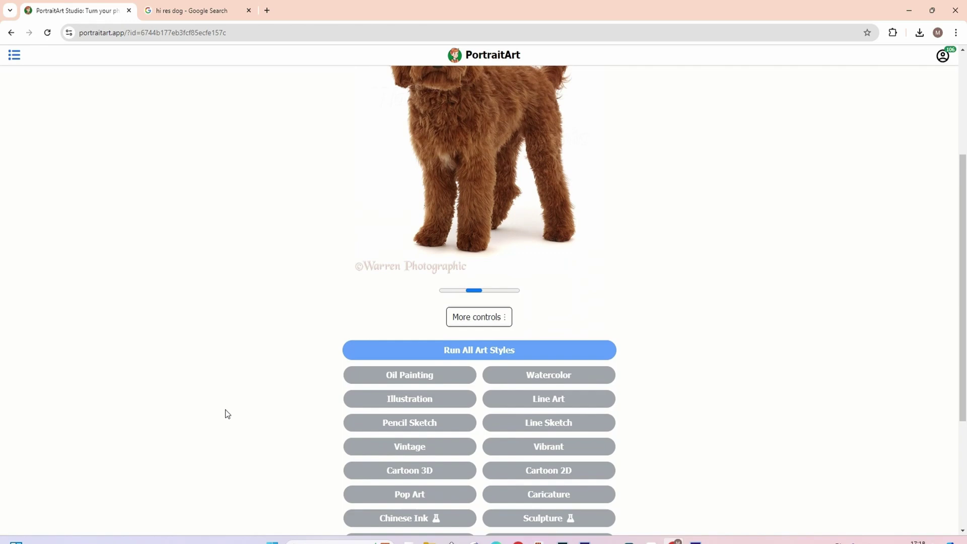
- Compare the dog's coloring page with its photo and generate another bold, sketchy sample
scroll(225, 409, "up", 2)
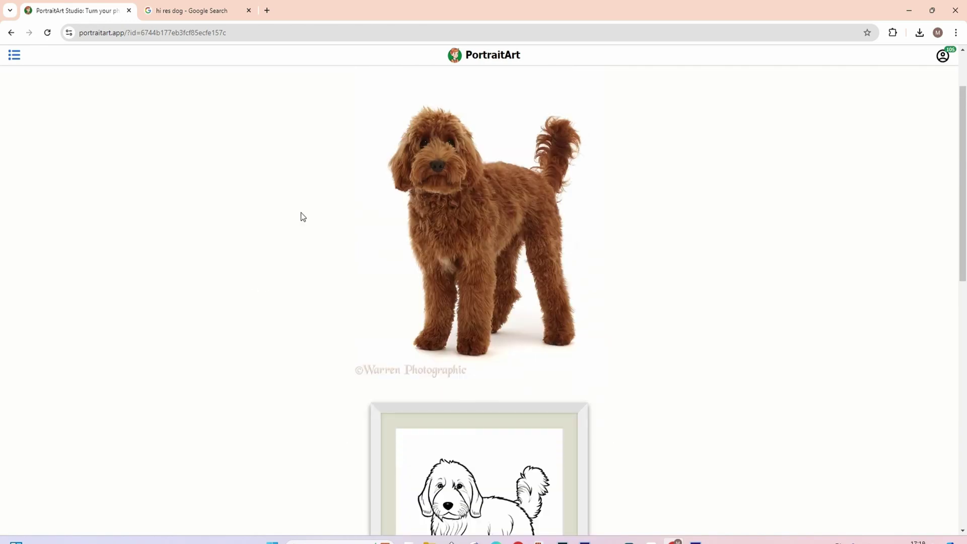
scroll(267, 287, "down", 2)
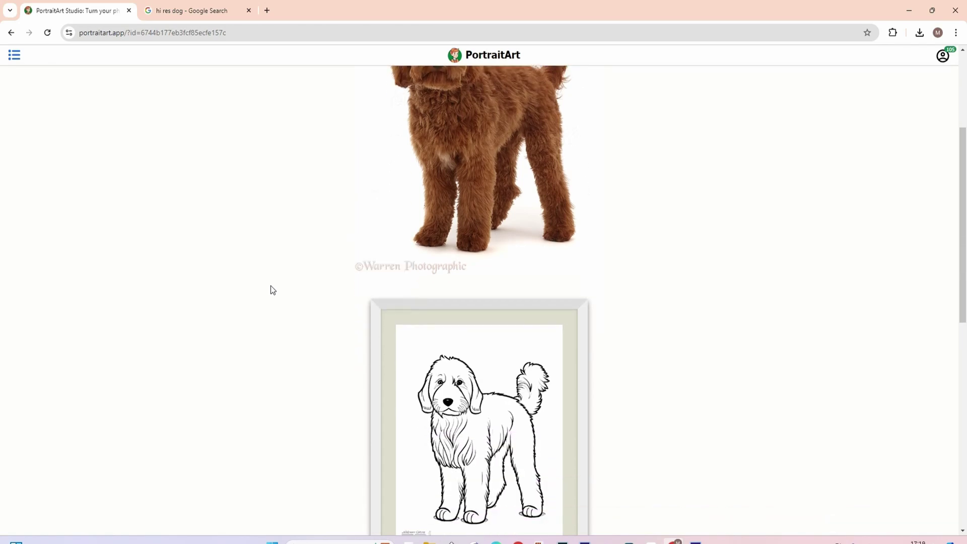
scroll(270, 285, "up", 1)
scroll(340, 314, "down", 1)
scroll(421, 392, "up", 1)
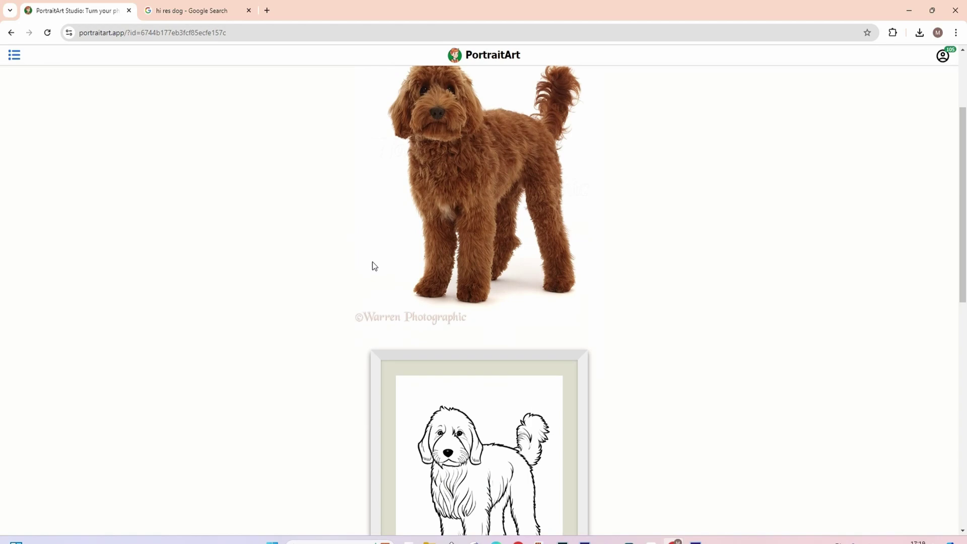
scroll(332, 307, "down", 4)
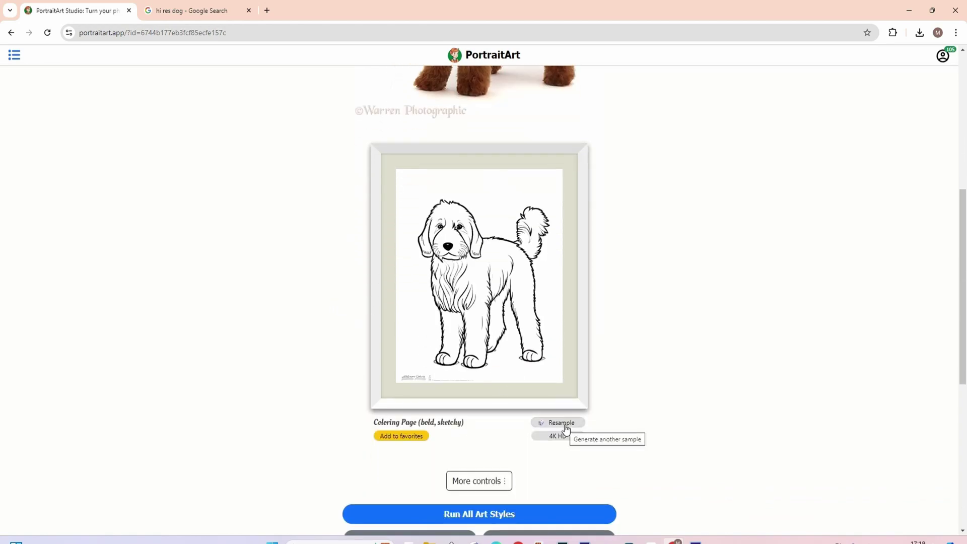
left_click(564, 426)
scroll(517, 343, "down", 3)
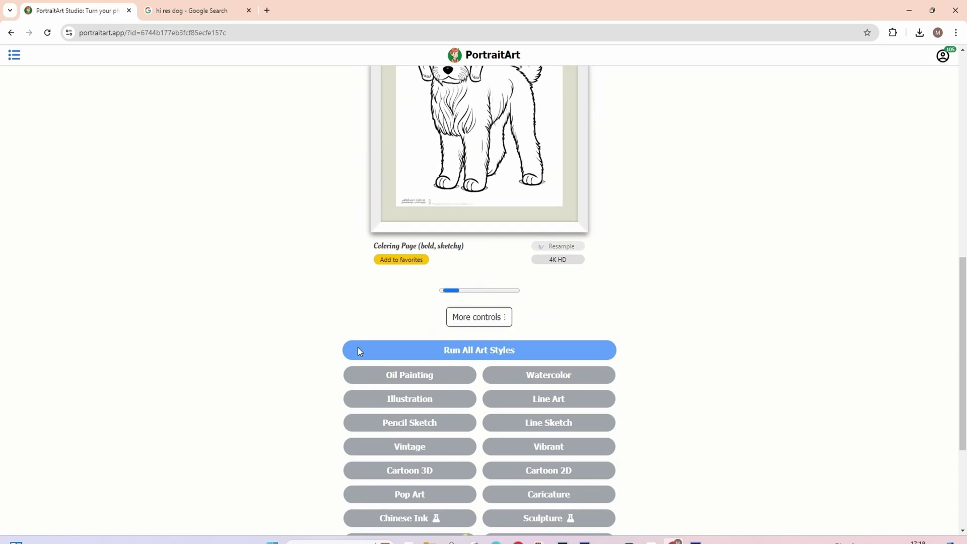
scroll(309, 286, "up", 2)
scroll(332, 256, "up", 7)
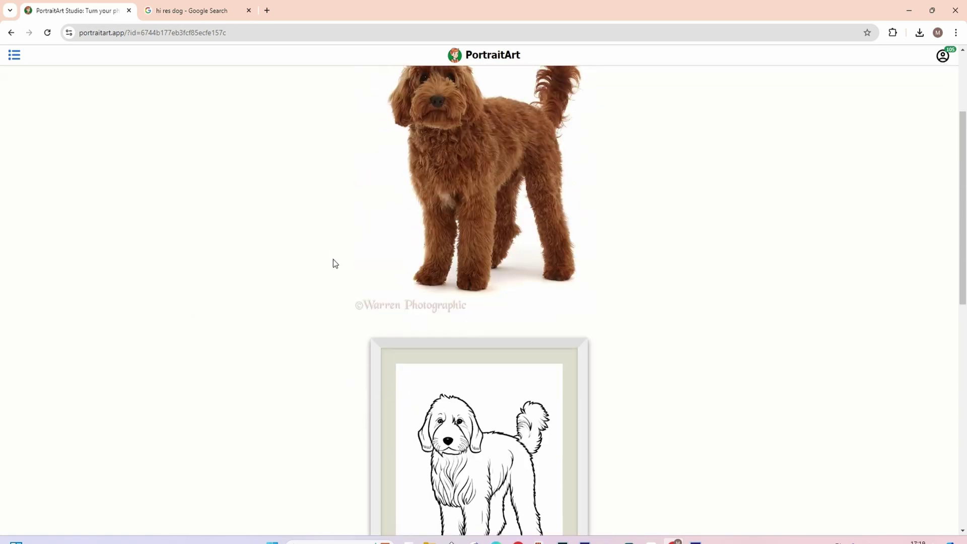
scroll(442, 207, "down", 1)
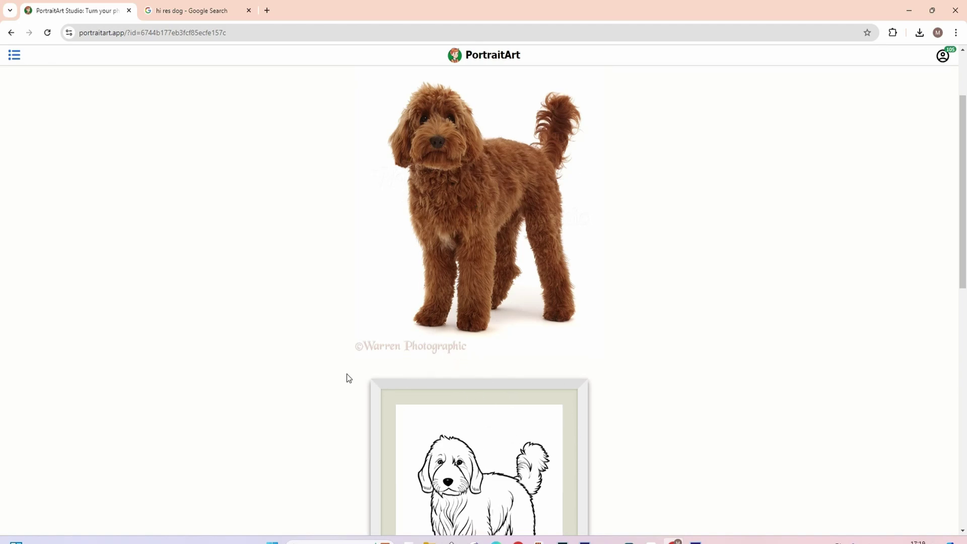
scroll(346, 374, "down", 6)
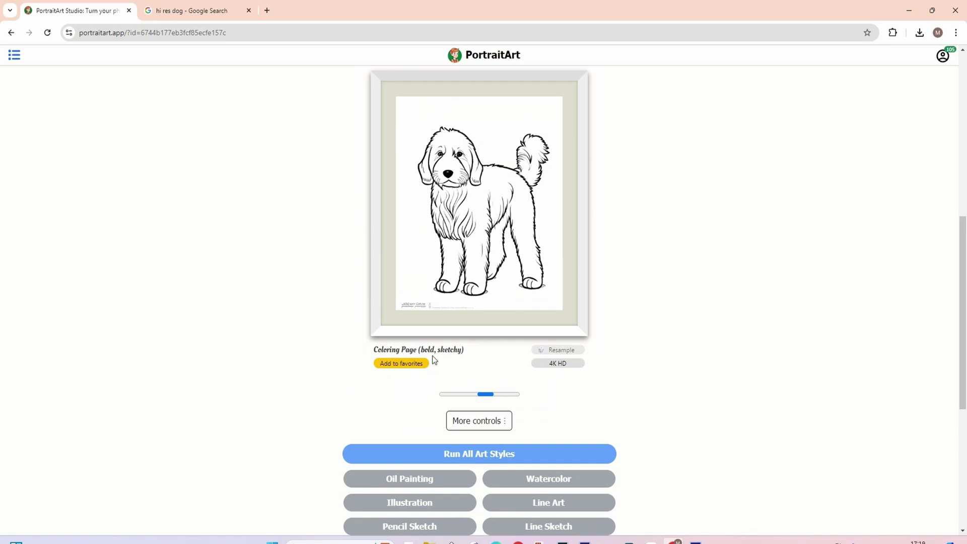
- Compare both dog coloring-page samples, enlarge the second one to full detail and copy its image
scroll(658, 287, "up", 5)
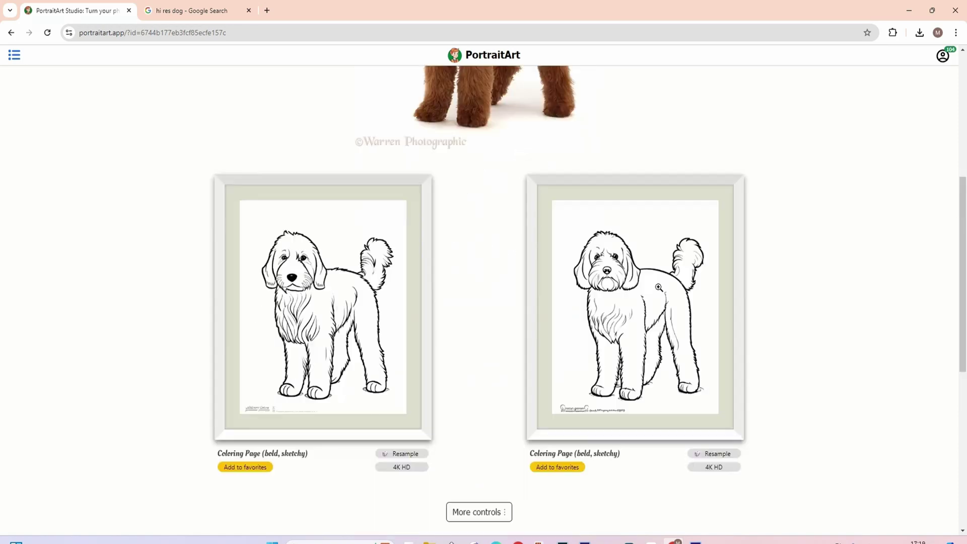
scroll(601, 416, "down", 1)
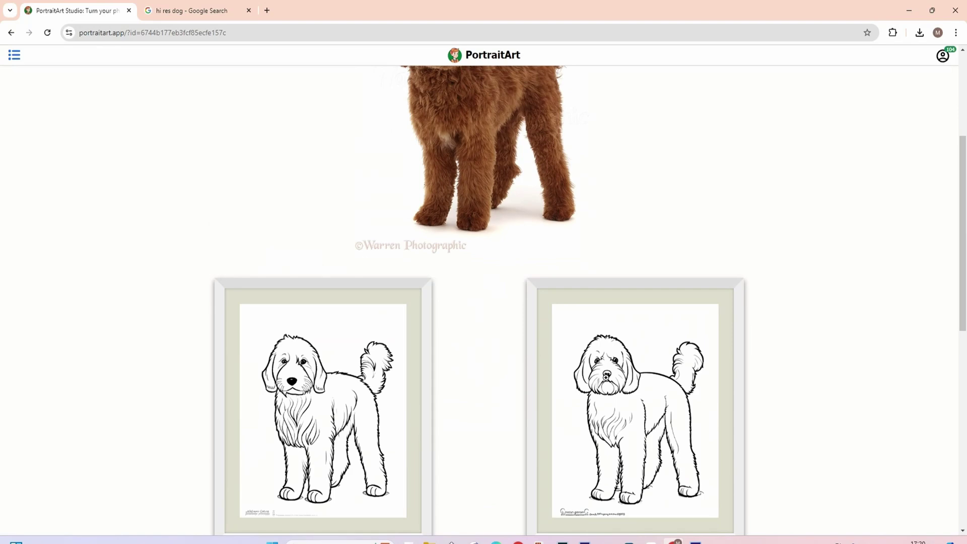
scroll(606, 377, "up", 2)
scroll(444, 184, "down", 4)
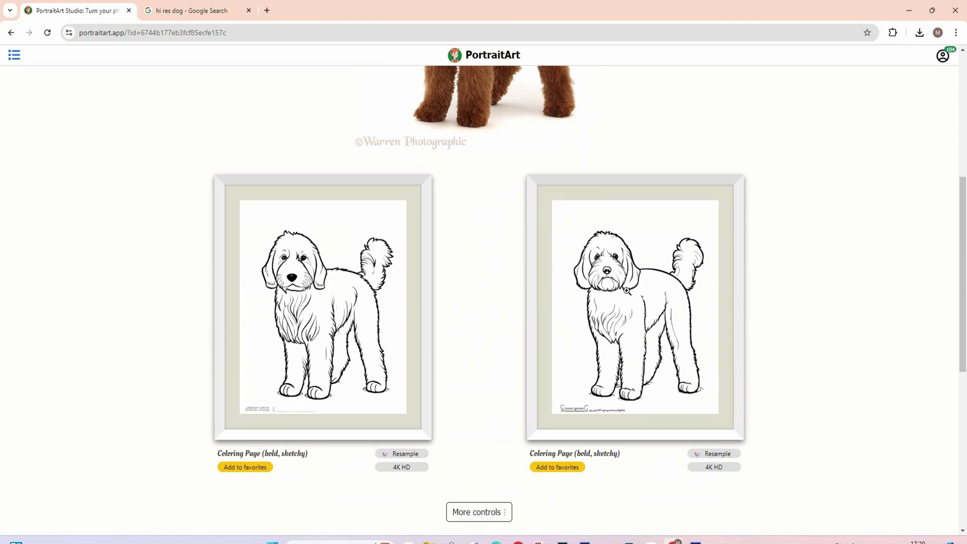
left_click(627, 291)
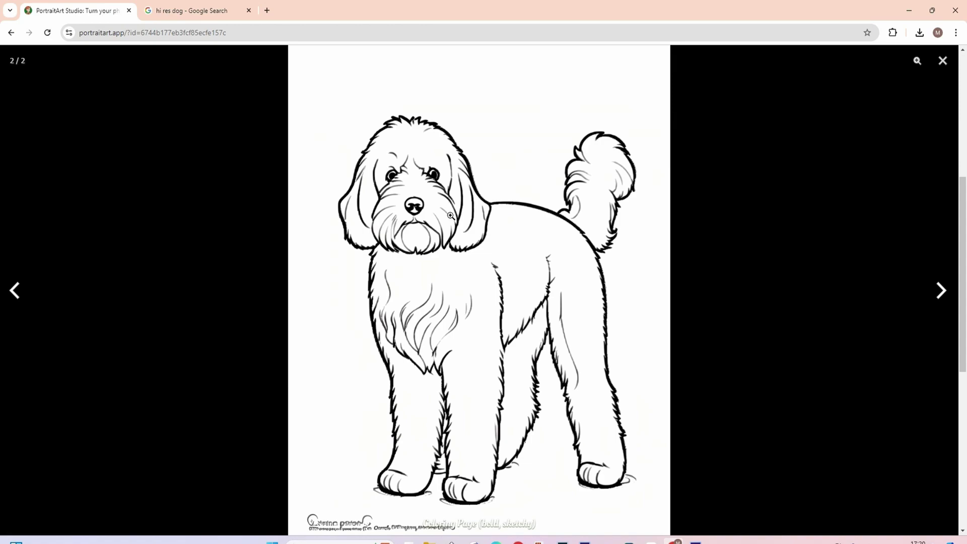
left_click(462, 243)
scroll(349, 149, "up", 3)
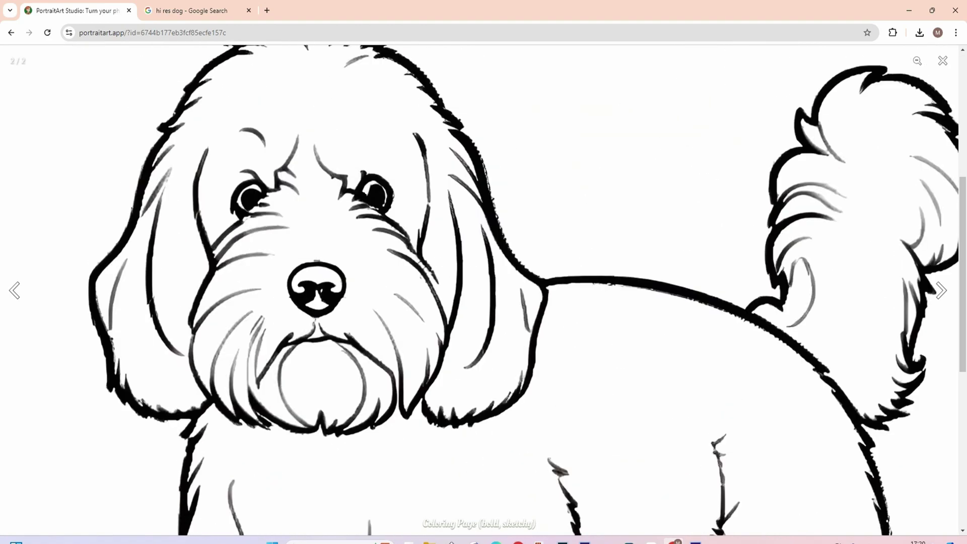
right_click(387, 252)
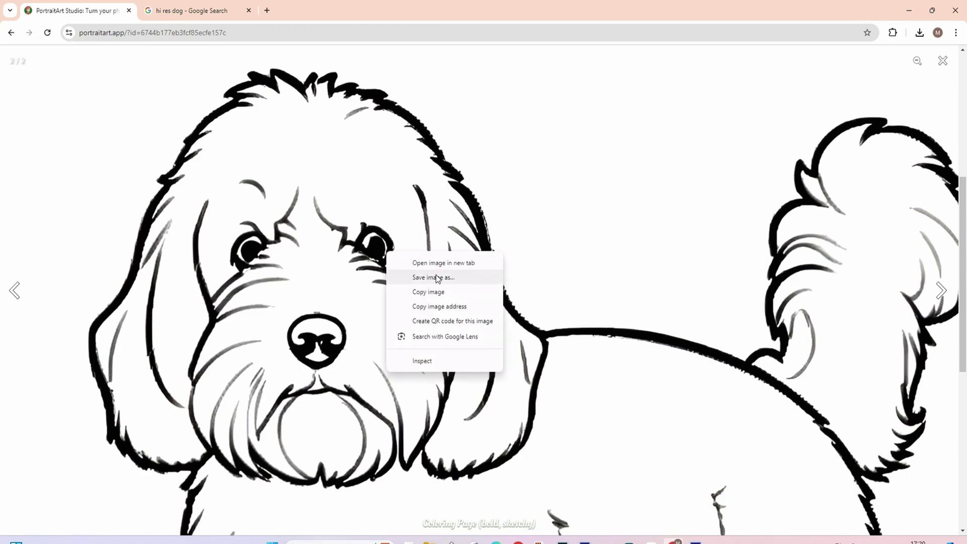
left_click(431, 292)
- Switch to Inkscape, show the empty canvas beside the page, and return to the enlarged dog drawing in the browser
key("alt+Tab")
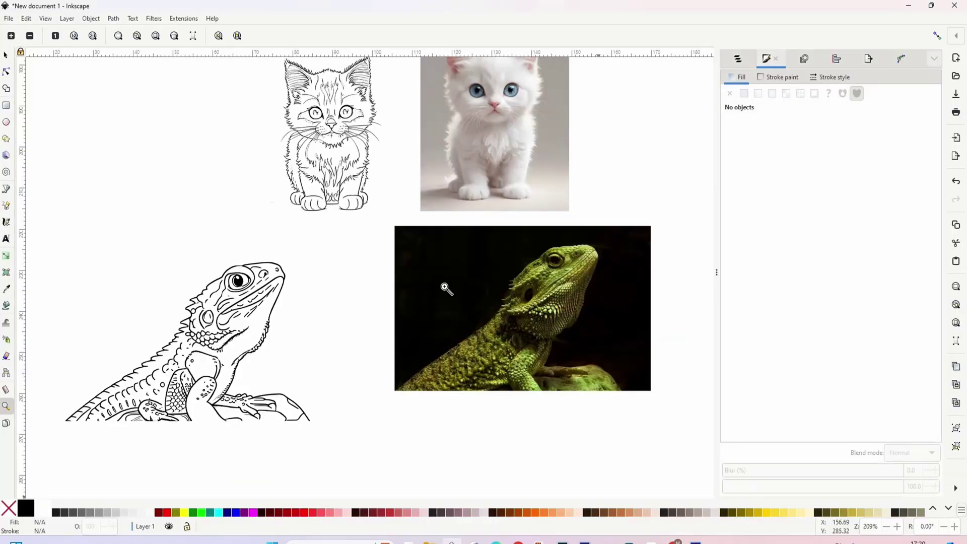
left_click(409, 343)
left_click(408, 342, "shift")
left_click(409, 343, "shift")
left_click(409, 342, "shift")
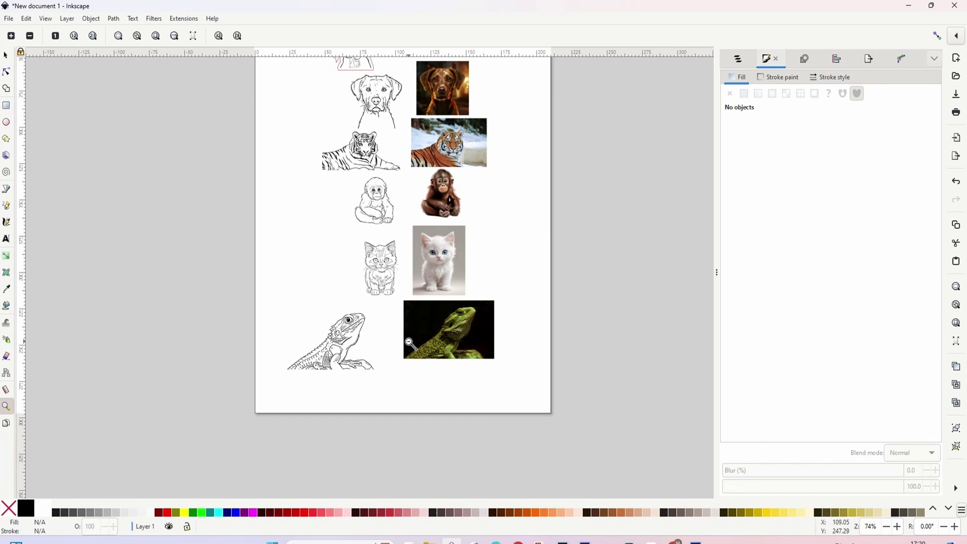
left_click(409, 342, "shift")
left_click(409, 342, "shift")
left_click(409, 342, "shift")
left_click_drag(450, 328, 288, 268)
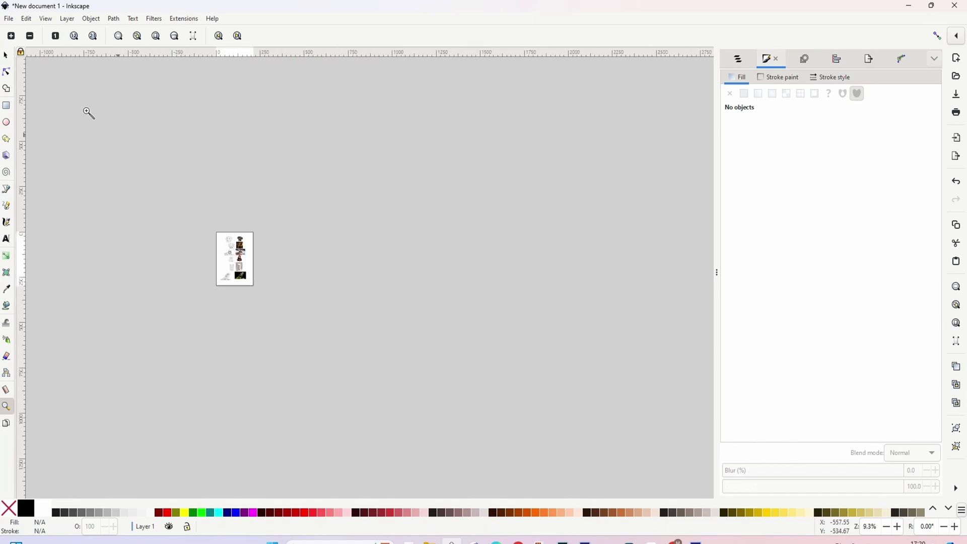
left_click(6, 55)
left_click_drag(458, 289, 415, 266)
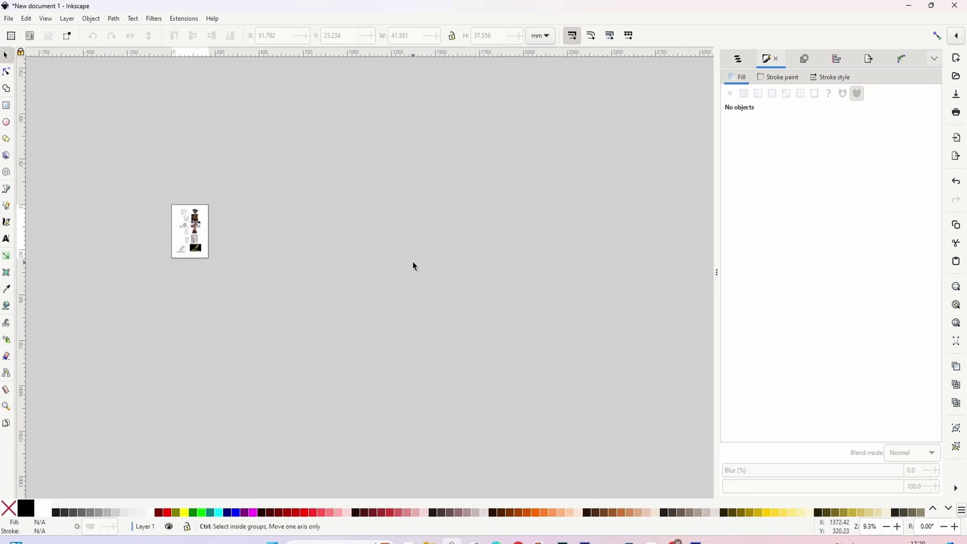
key("alt+Tab")
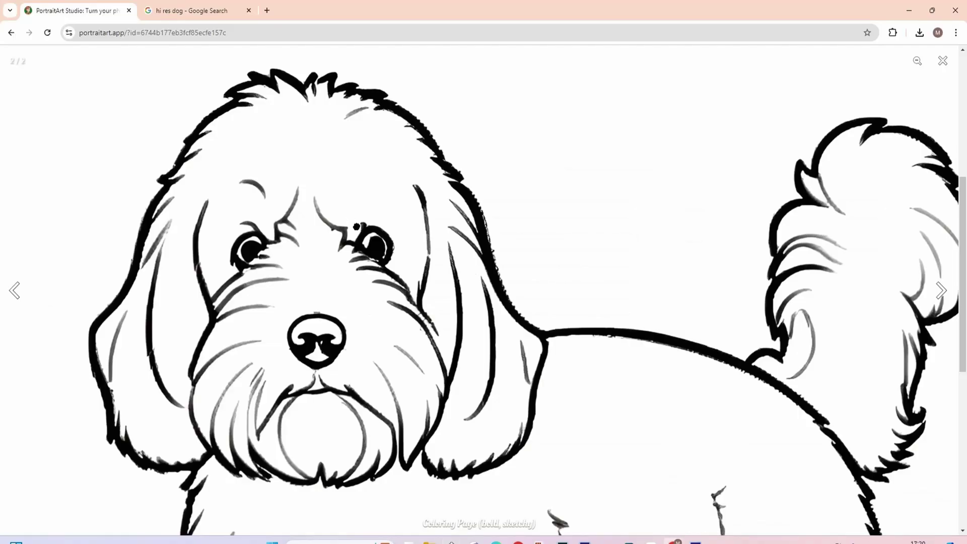
- Copy the enlarged dog drawing's image and paste it onto the Inkscape canvas beside the page
right_click(356, 225)
left_click(397, 266)
key("alt+Tab")
key("ctrl+v")
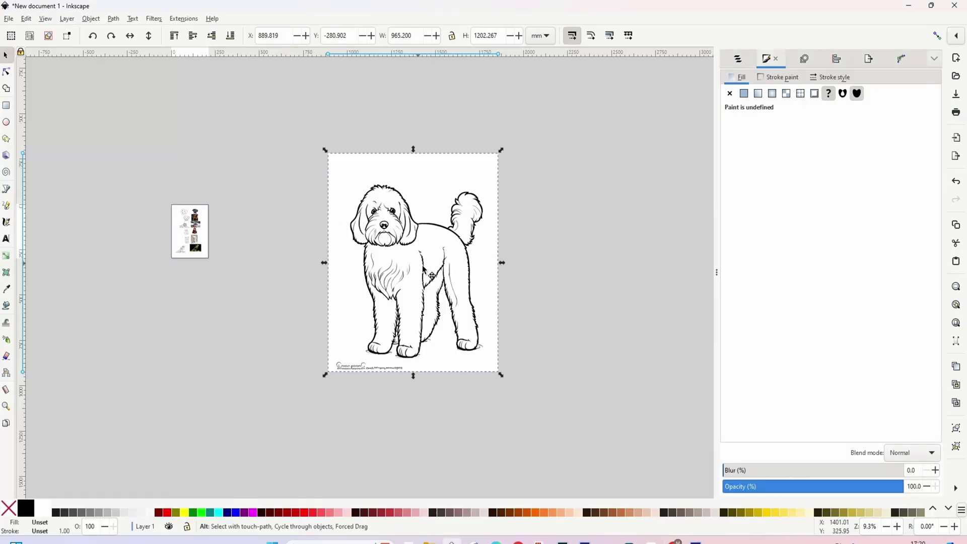
left_click(565, 267)
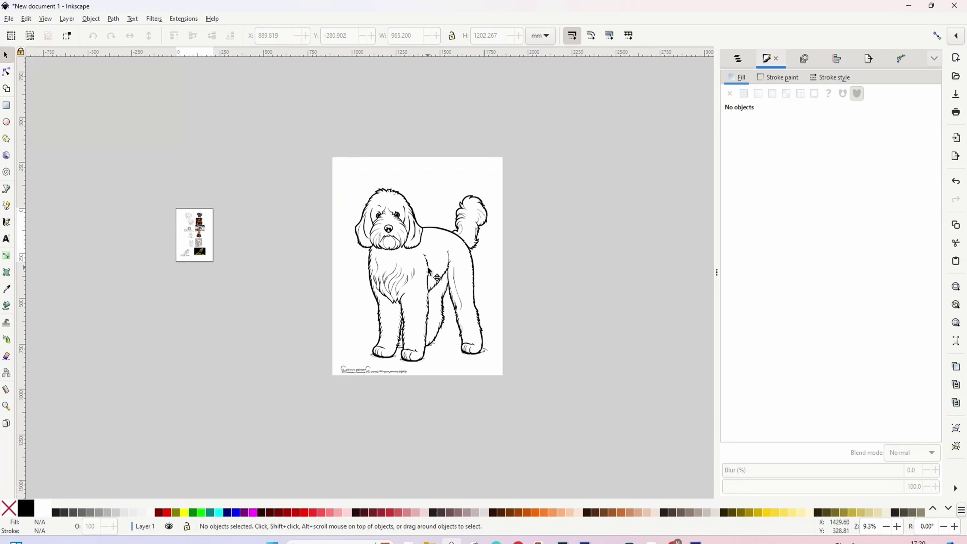
- Trace the pasted dog drawing as a single scan with Brightness cutoff at threshold 0.796, and delete the original bitmap
scroll(384, 257, "up", 2)
left_click(384, 259)
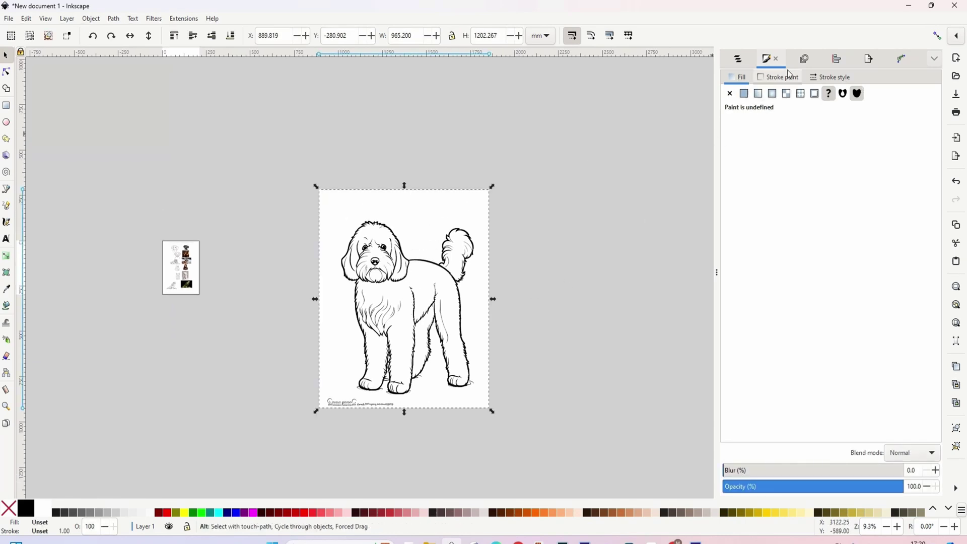
left_click(804, 59)
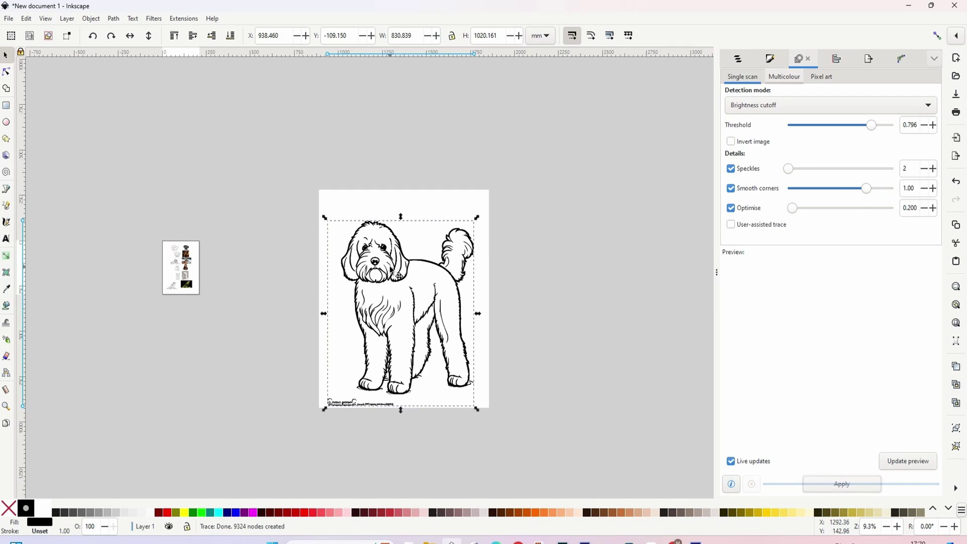
mouse_move(395, 263)
left_mouse_down()
mouse_move(482, 267)
mouse_move(539, 256)
mouse_move(375, 249)
mouse_move(299, 231)
left_mouse_up()
key("Delete")
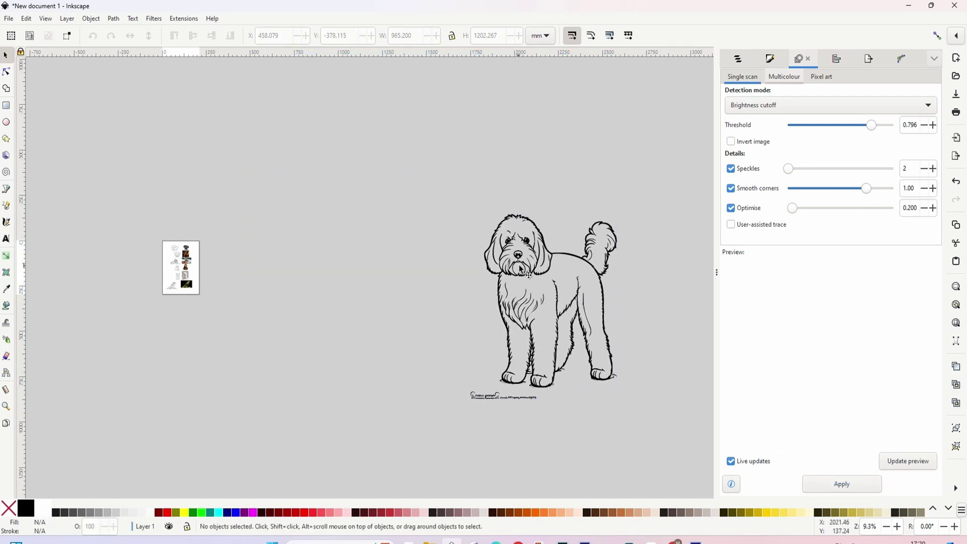
- Delete all nodes of the signature text beneath the traced dog's paws
left_click_drag(519, 261, 366, 208)
key("z")
left_click(352, 356)
left_click(354, 358)
left_click(10, 73)
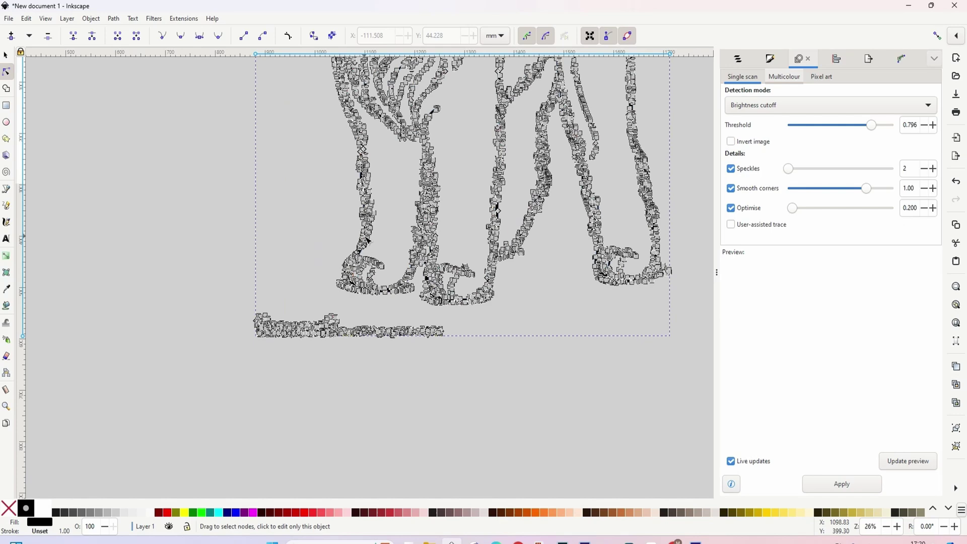
mouse_move(214, 353)
left_mouse_down()
mouse_move(501, 317)
mouse_move(506, 355)
left_mouse_up()
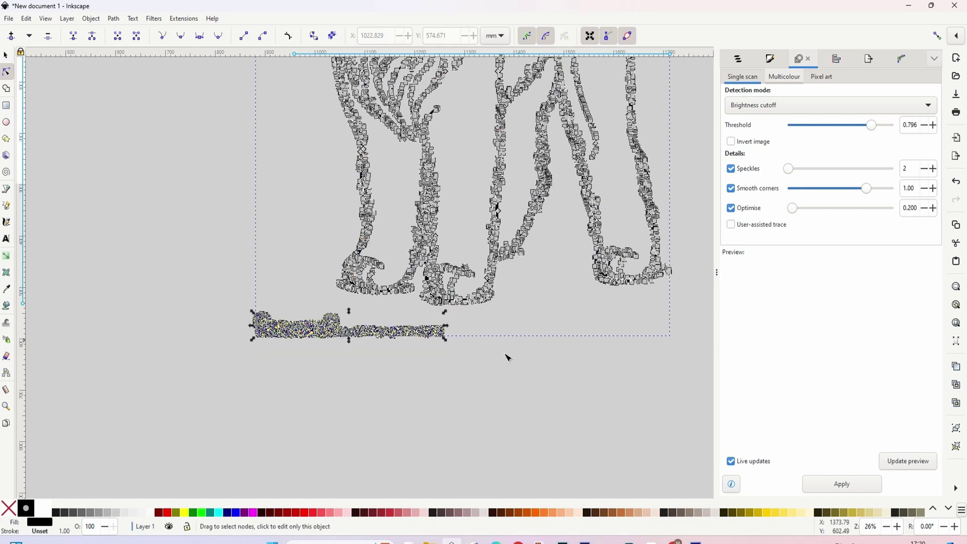
key("Delete")
left_click(5, 55)
- Scale the traced dog down proportionally to about 163 × 207 mm and place it just beside the page of animal examples
key("z")
left_click(372, 207)
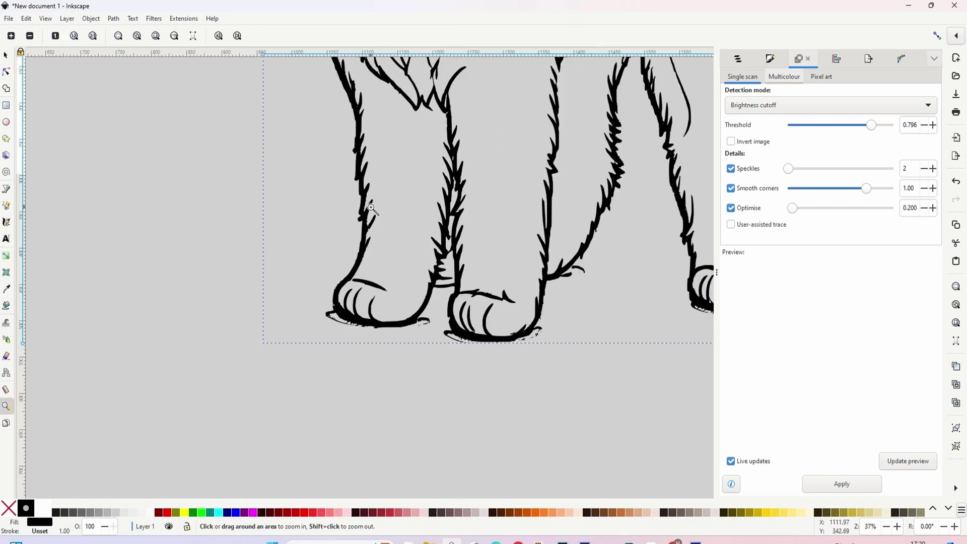
double_click(373, 207)
left_click(371, 207, "shift")
left_click(371, 207, "shift")
left_click(372, 207, "shift")
left_click(372, 207, "shift")
left_click(371, 208, "shift")
left_click_drag(391, 172, 382, 252)
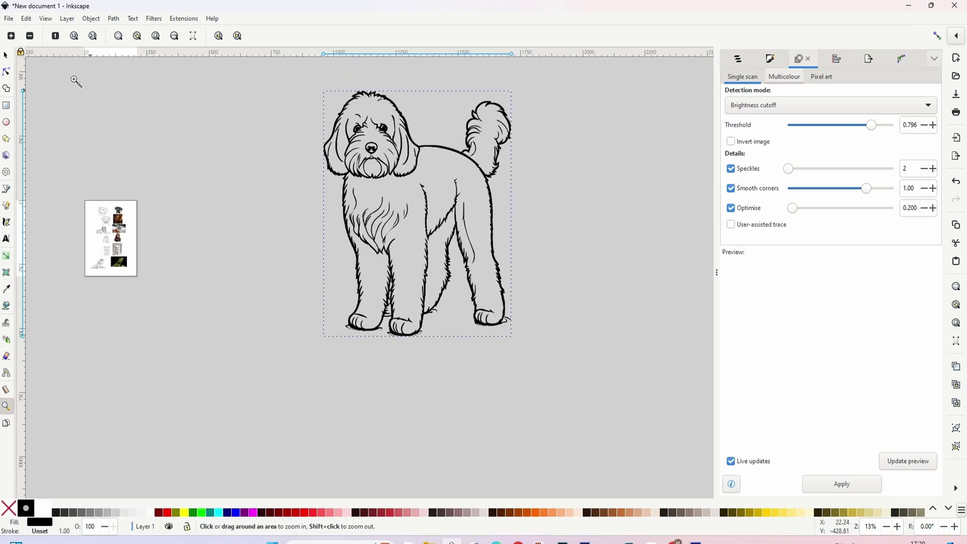
left_click(5, 55)
left_click_drag(514, 89, 382, 374)
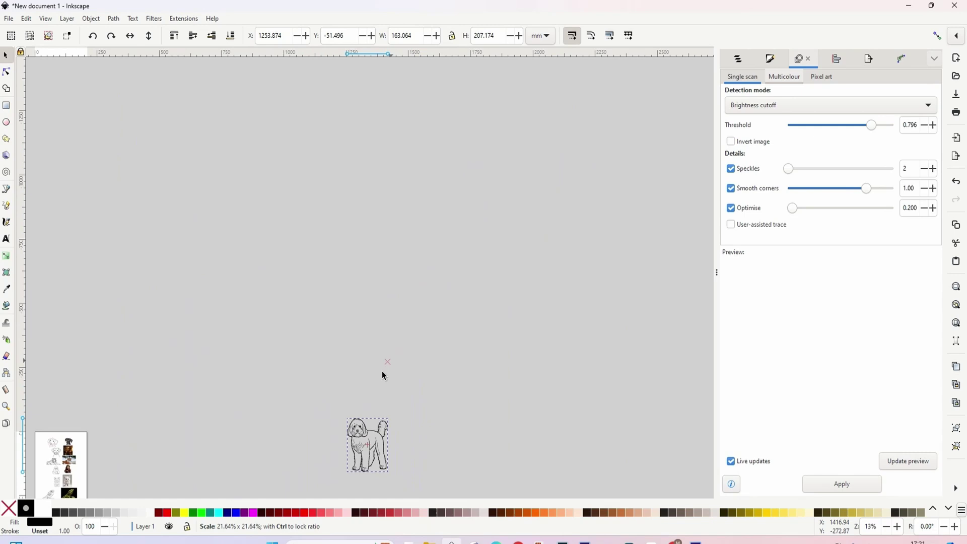
left_click_drag(371, 445, 539, 247)
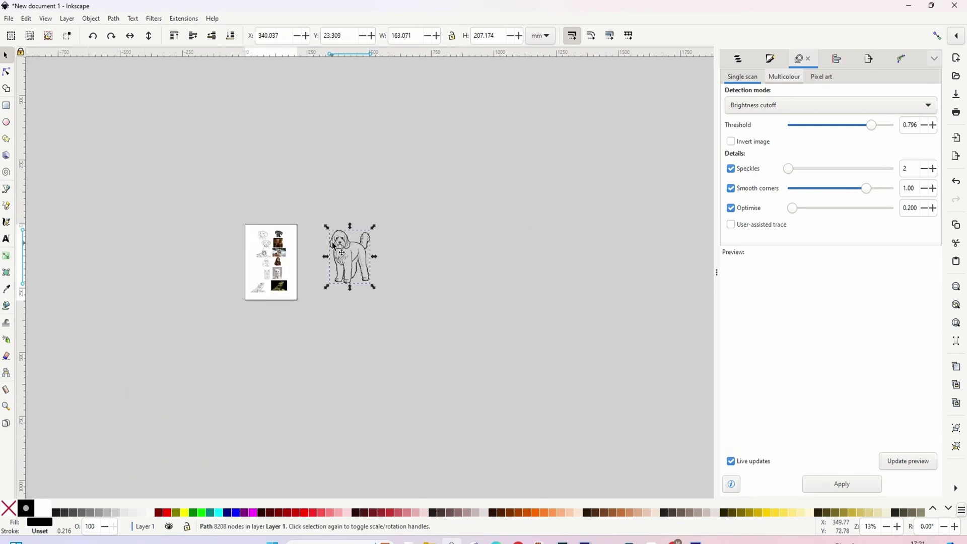
scroll(358, 257, "up", 1)
scroll(358, 264, "up", 4)
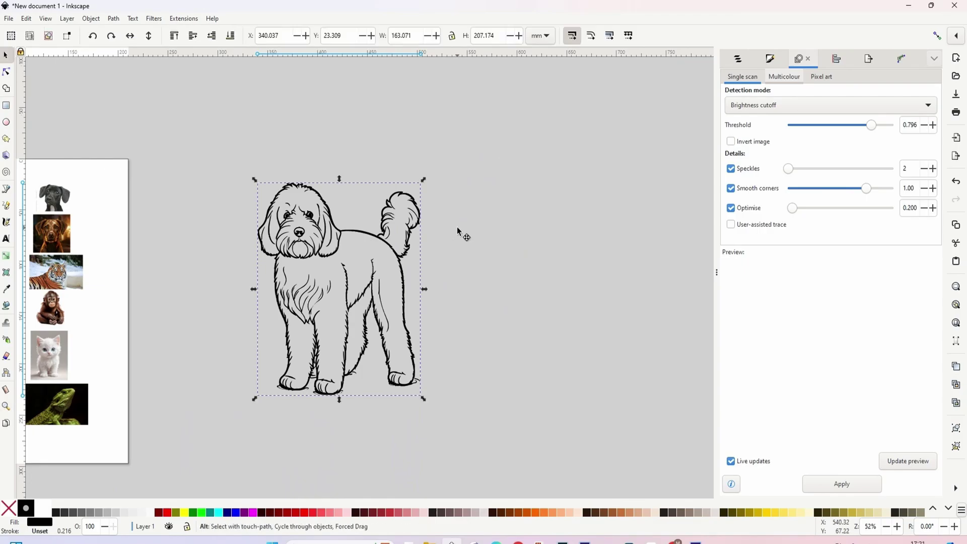
- Return to PortraitArt in the browser and convert the dog photo with the Coloring Page (thin, detailed) art style
key("alt+Tab")
scroll(371, 488, "down", 5)
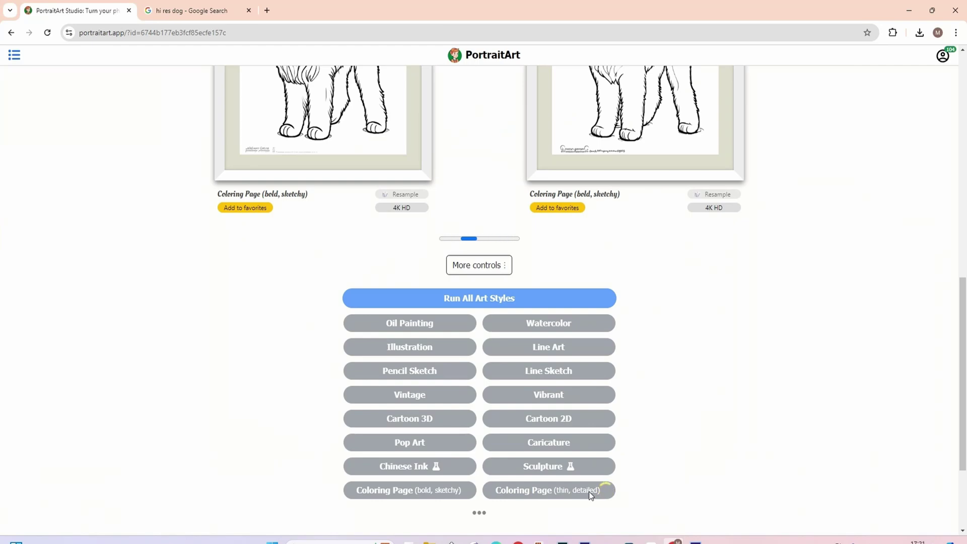
scroll(588, 491, "up", 2)
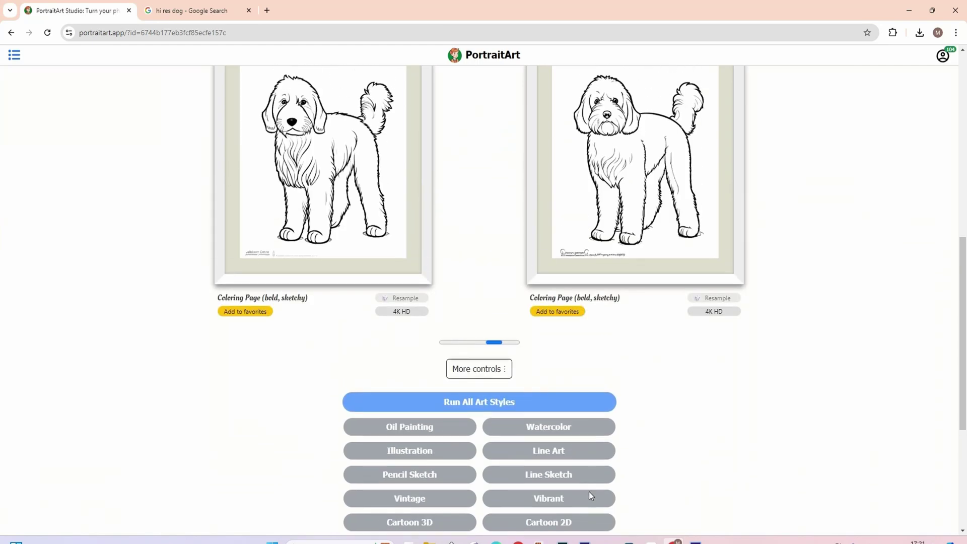
scroll(476, 383, "up", 7)
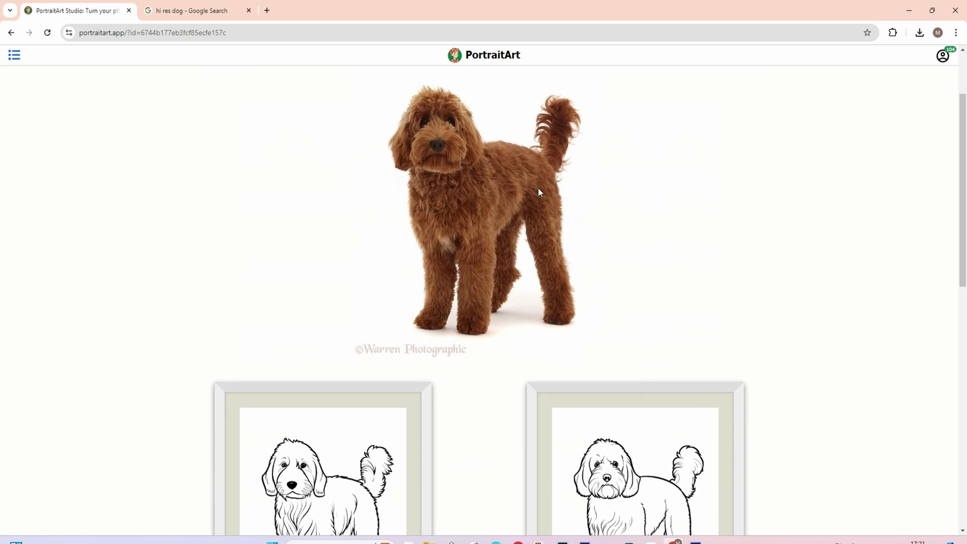
scroll(502, 175, "down", 7)
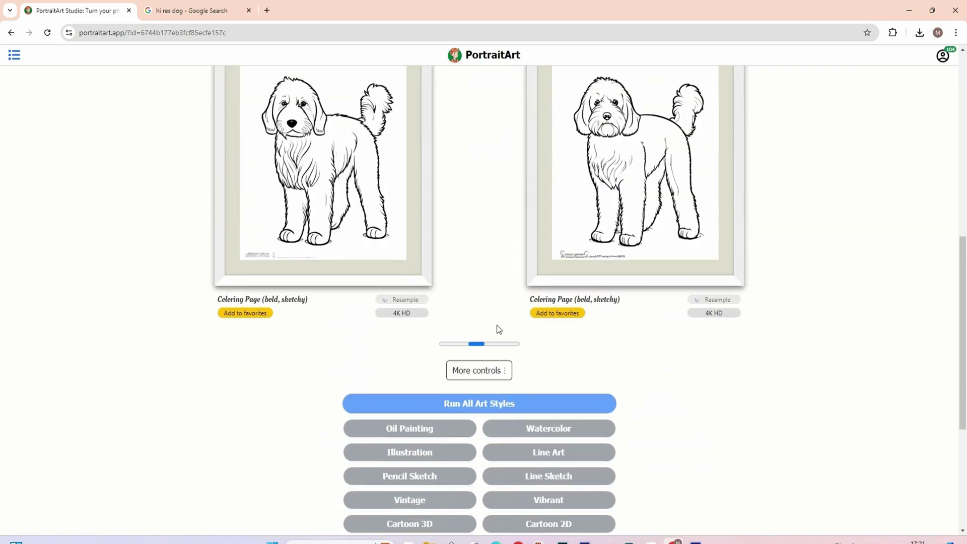
scroll(657, 355, "down", 1)
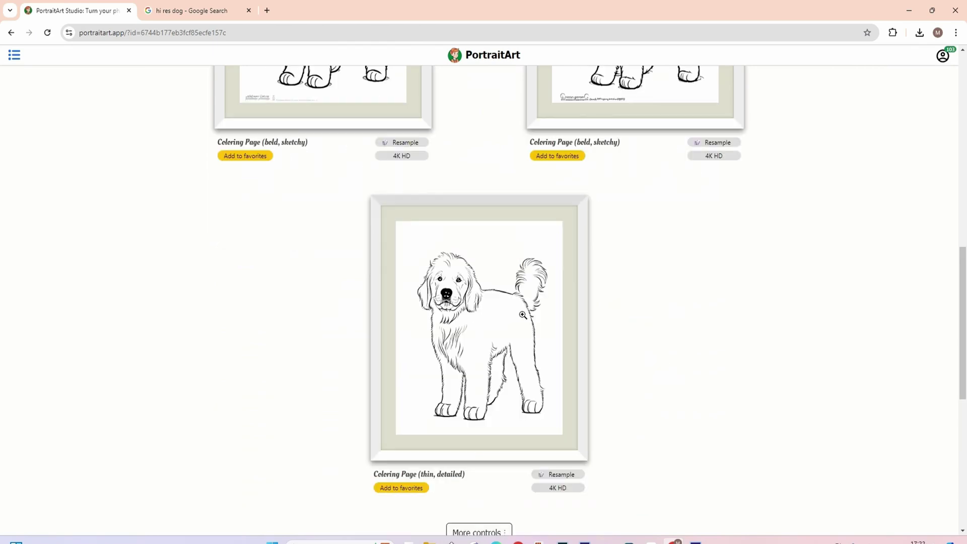
- Compare the thin, detailed coloring page with the original dog photo and both bold, sketchy samples
scroll(522, 315, "down", 6)
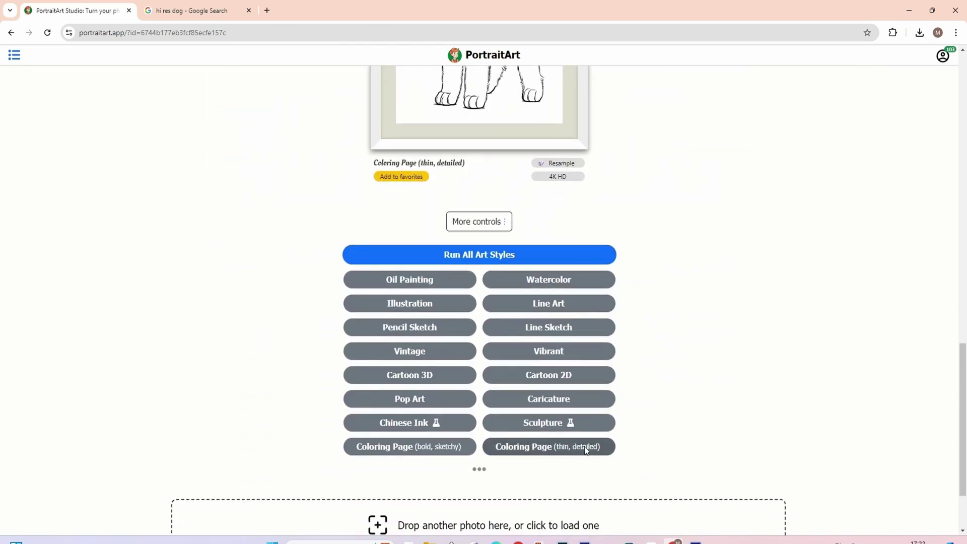
scroll(443, 455, "up", 7)
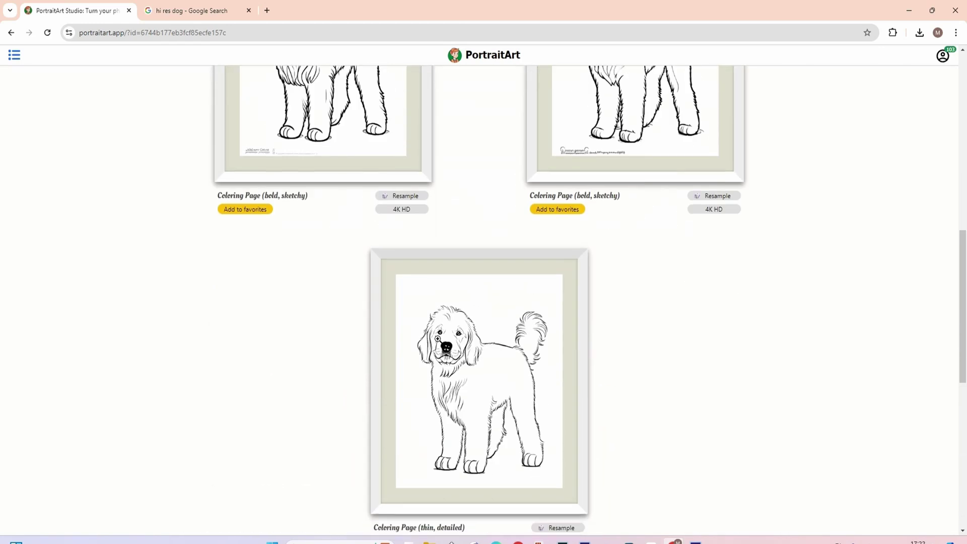
scroll(439, 338, "up", 4)
scroll(461, 388, "down", 3)
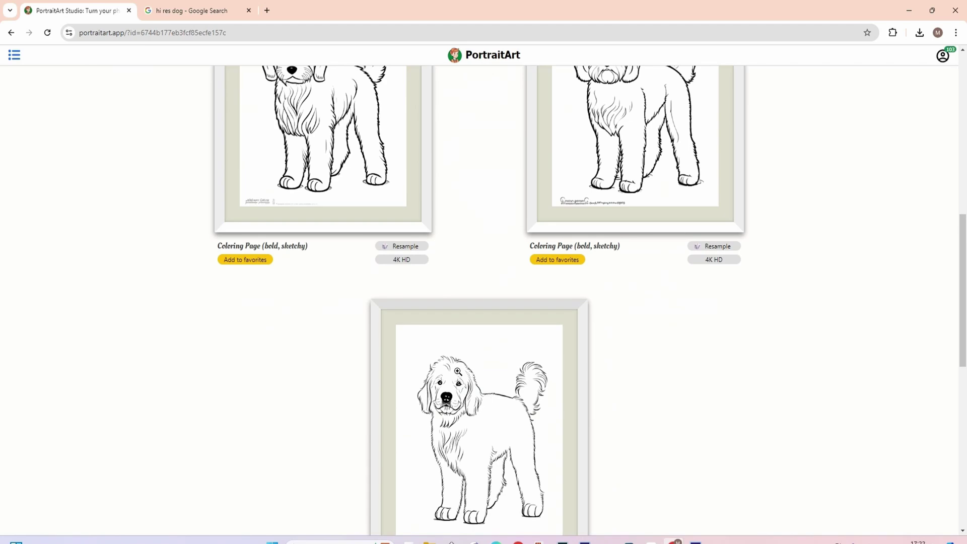
scroll(475, 391, "up", 8)
scroll(480, 363, "down", 8)
scroll(458, 387, "up", 8)
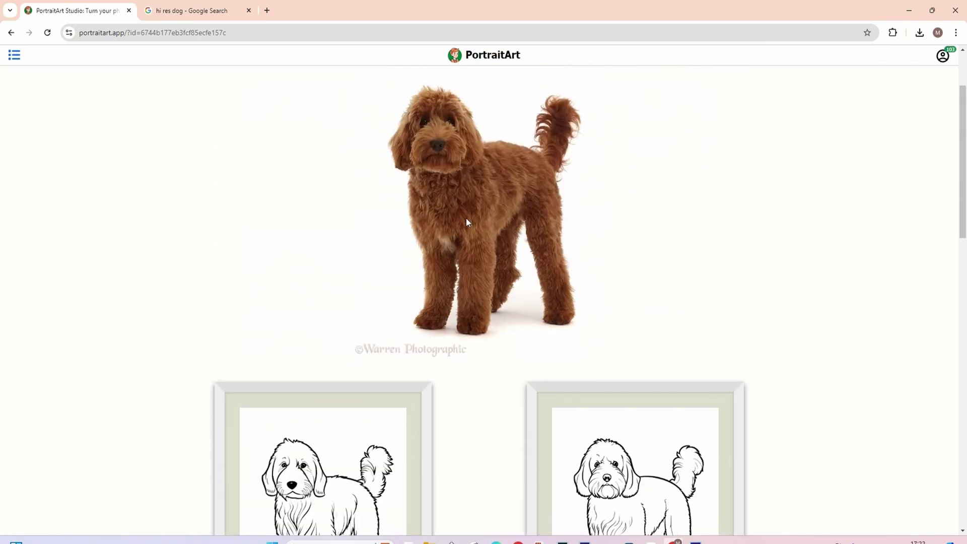
scroll(488, 371, "down", 7)
scroll(334, 373, "down", 7)
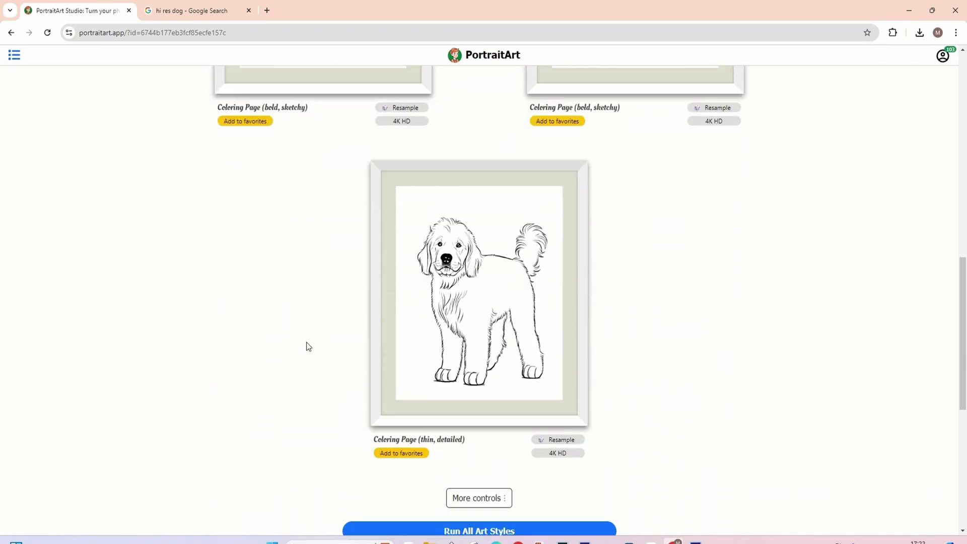
scroll(312, 327, "up", 3)
scroll(292, 308, "down", 3)
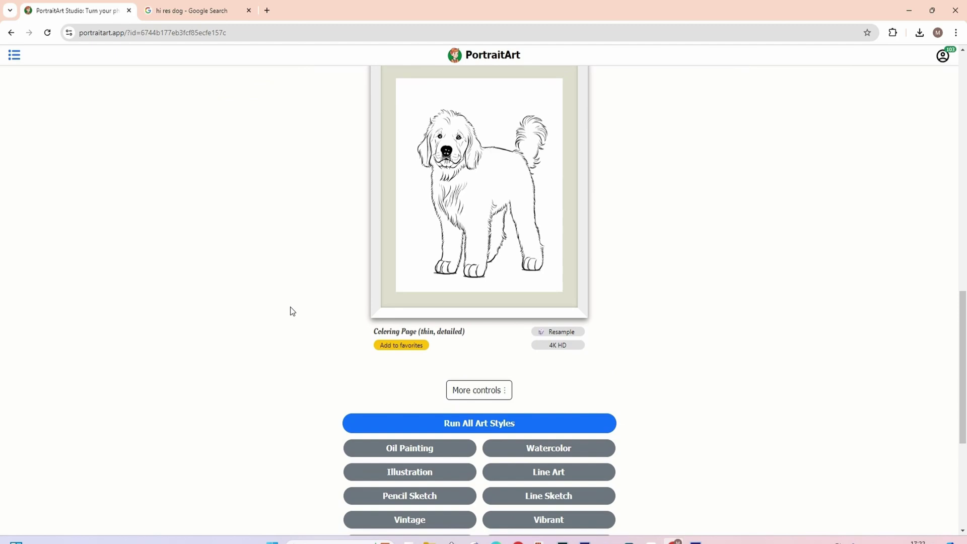
scroll(322, 317, "up", 4)
scroll(381, 313, "up", 2)
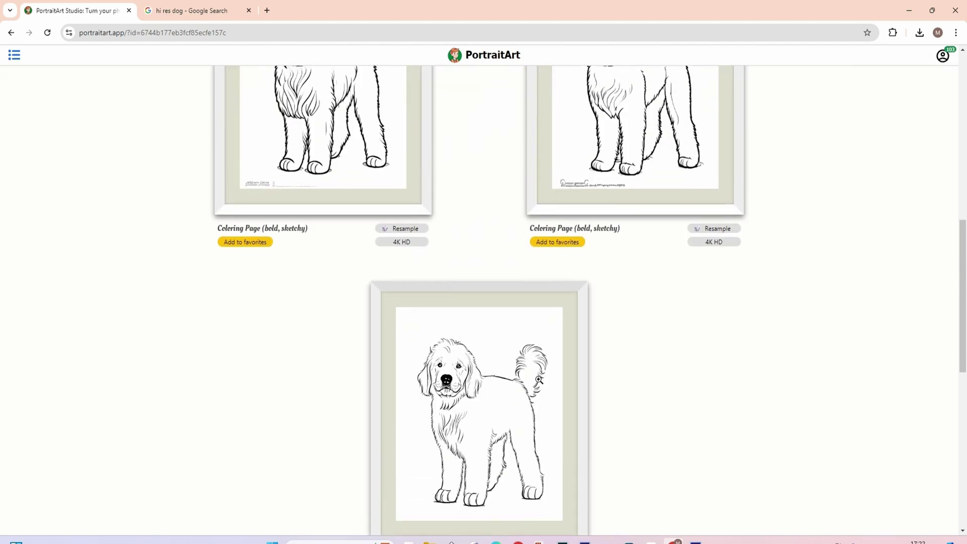
scroll(552, 429, "down", 3)
scroll(487, 381, "up", 4)
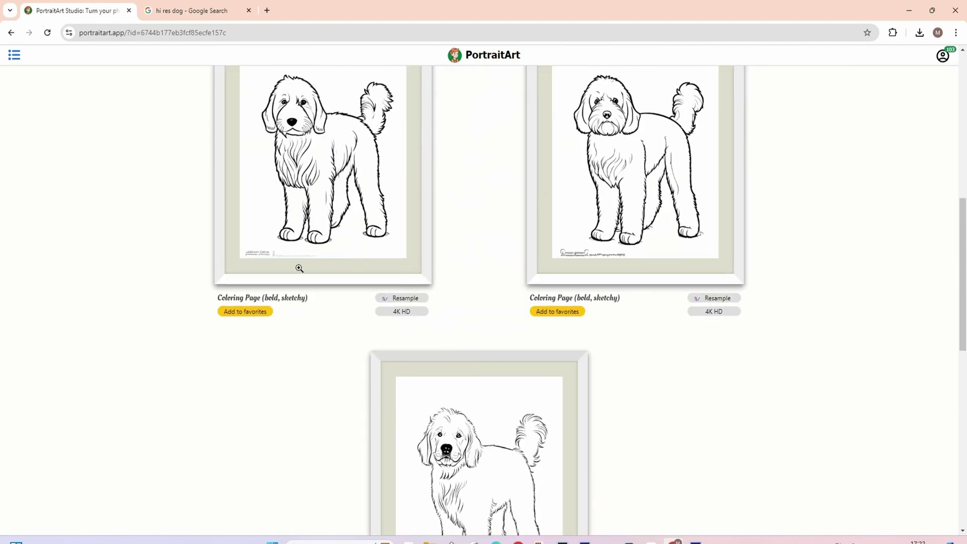
- Convert the dog photo with the Illustration art style and review the result alongside the coloring pages
scroll(324, 317, "down", 9)
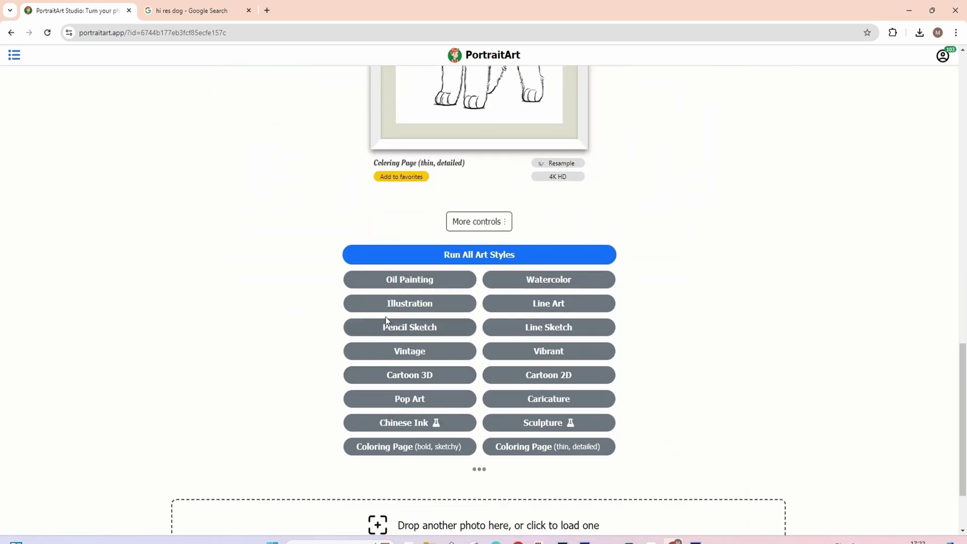
left_click(404, 304)
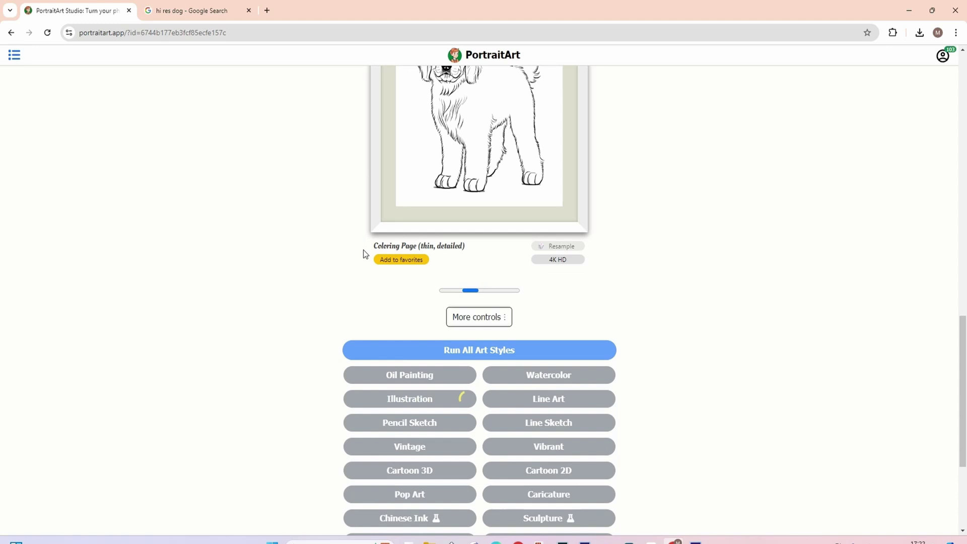
scroll(362, 252, "up", 1)
scroll(362, 252, "up", 1)
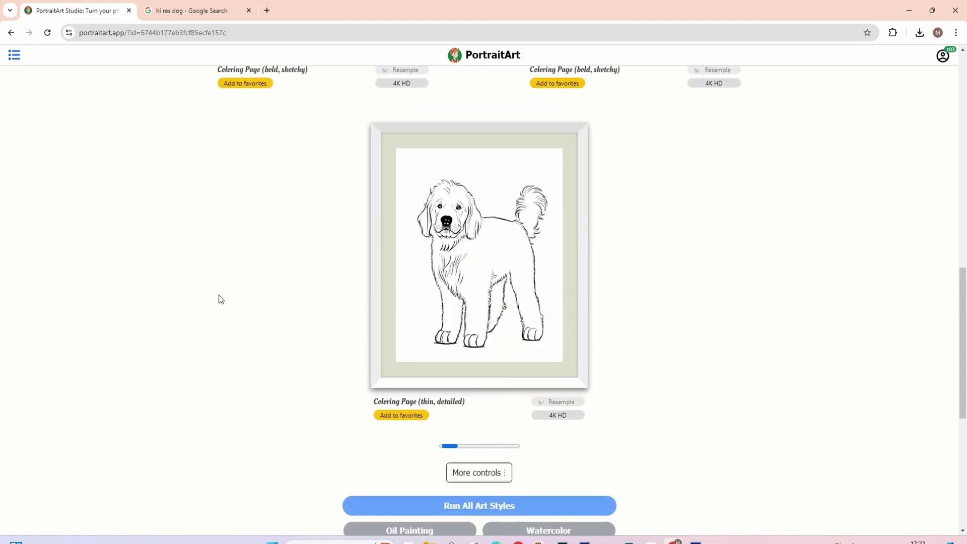
scroll(219, 299, "down", 1)
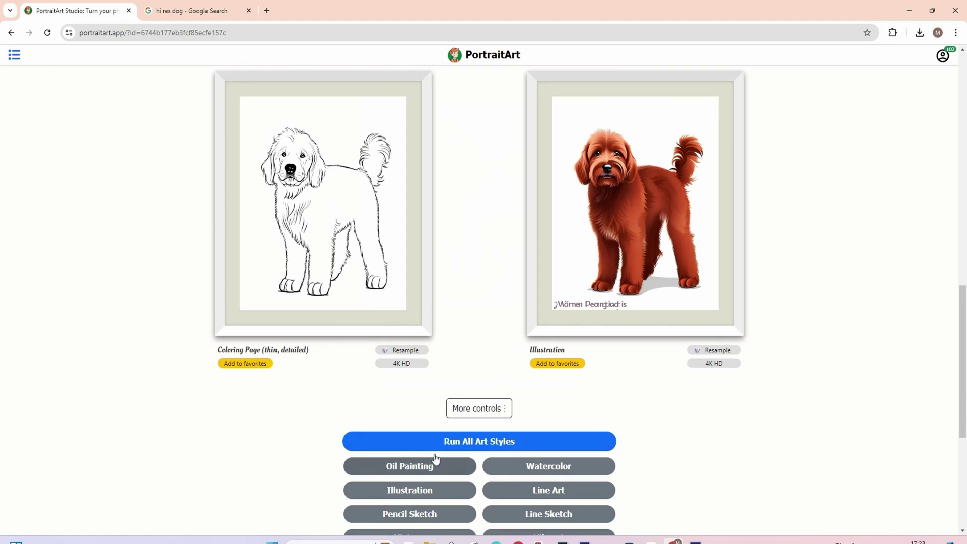
scroll(639, 210, "up", 2)
scroll(624, 284, "up", 12)
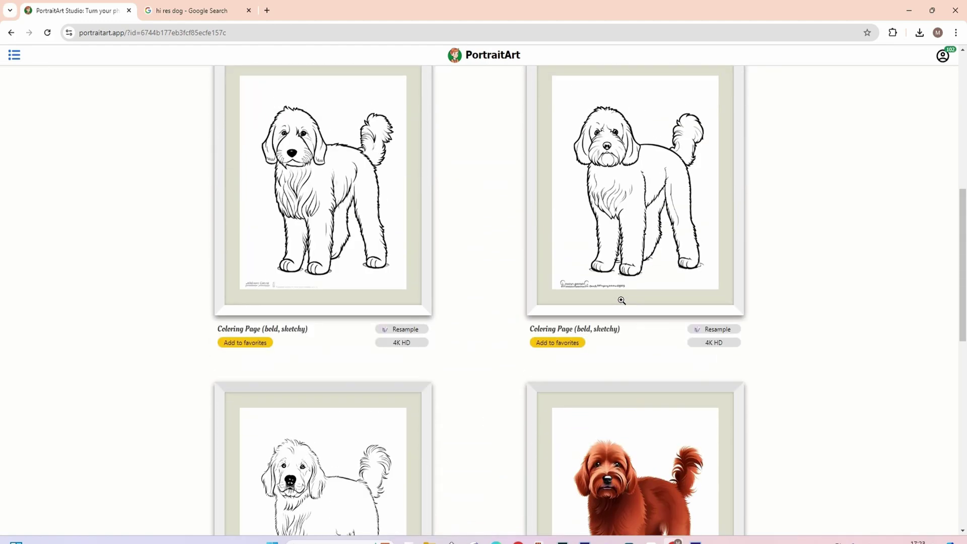
- Convert the dog photo with the Oil Painting art style and enlarge the result to full detail
scroll(447, 225, "down", 5)
scroll(571, 351, "down", 10)
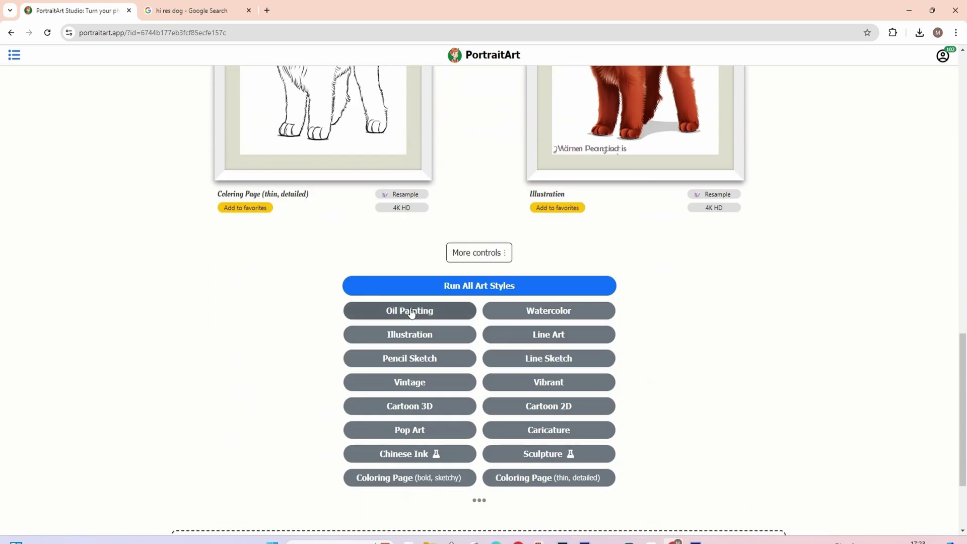
left_click(411, 311)
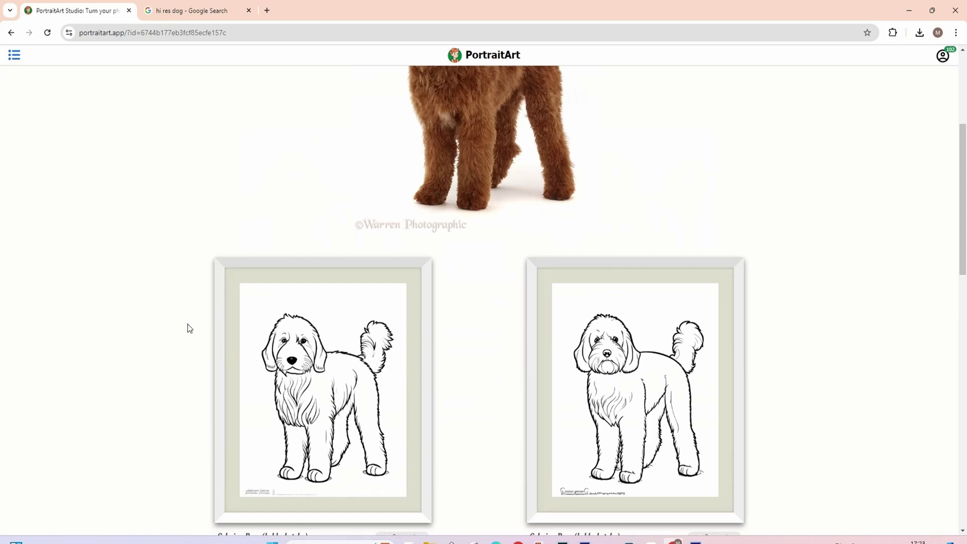
scroll(187, 324, "down", 9)
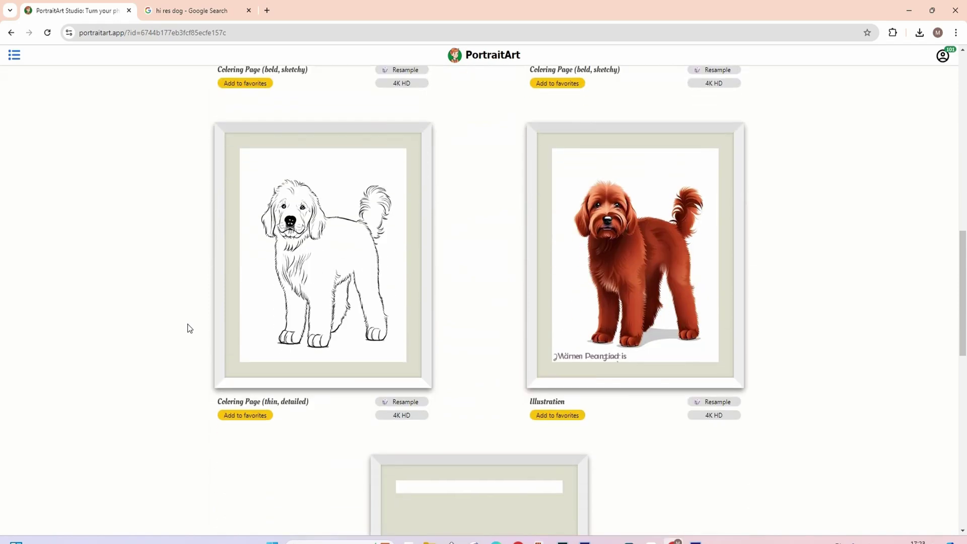
scroll(187, 325, "down", 3)
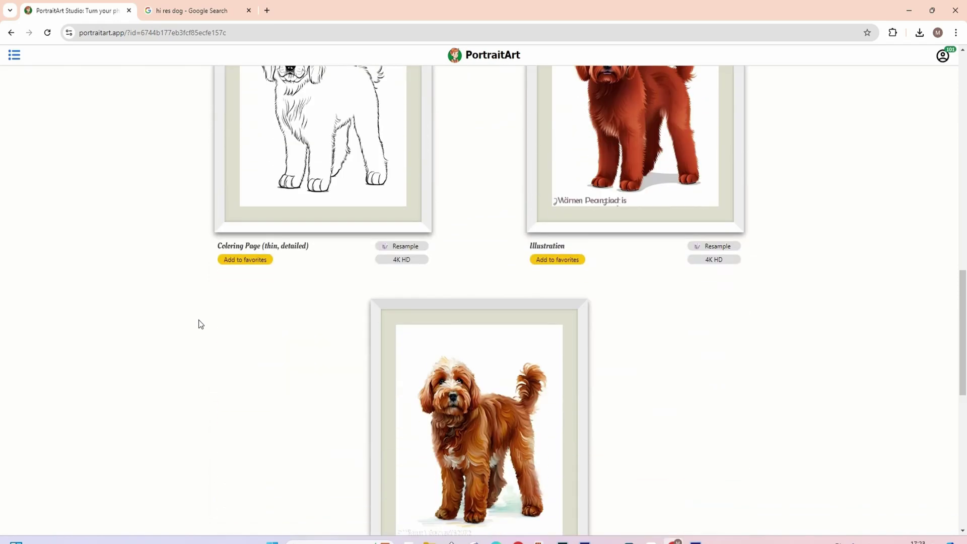
left_click(464, 404)
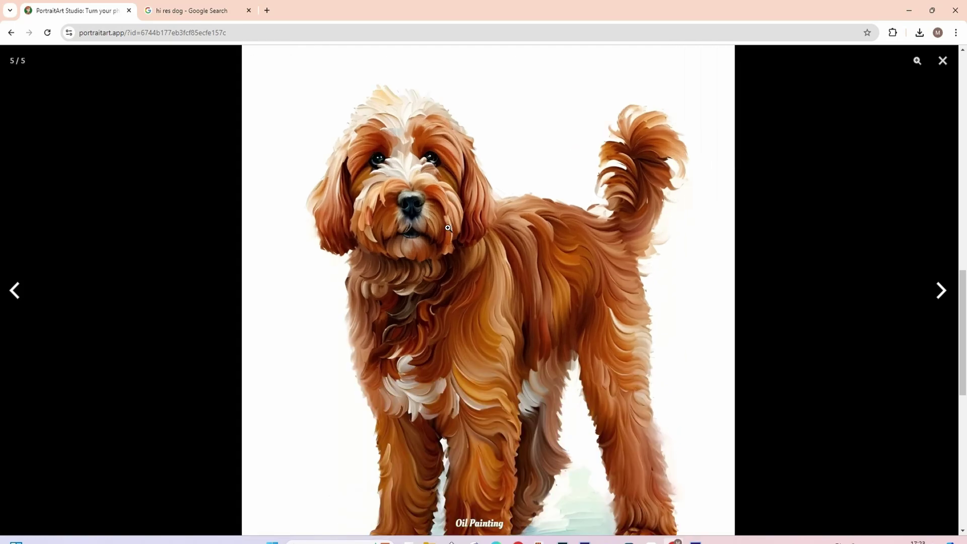
left_click(447, 227)
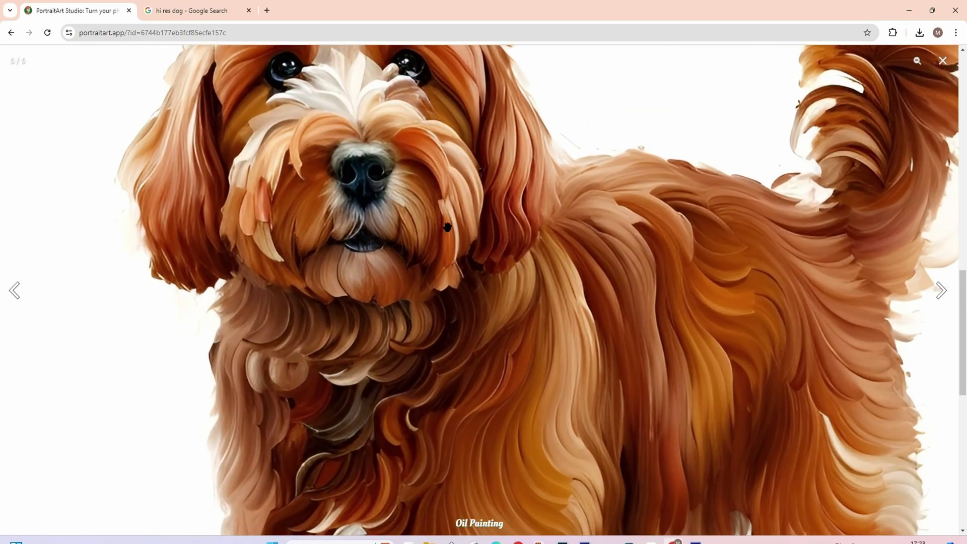
- Inspect the enlarged oil painting's brushwork, close it, and compare the generated styles with one another and the original dog photo
scroll(447, 227, "up", 1)
scroll(440, 225, "down", 3)
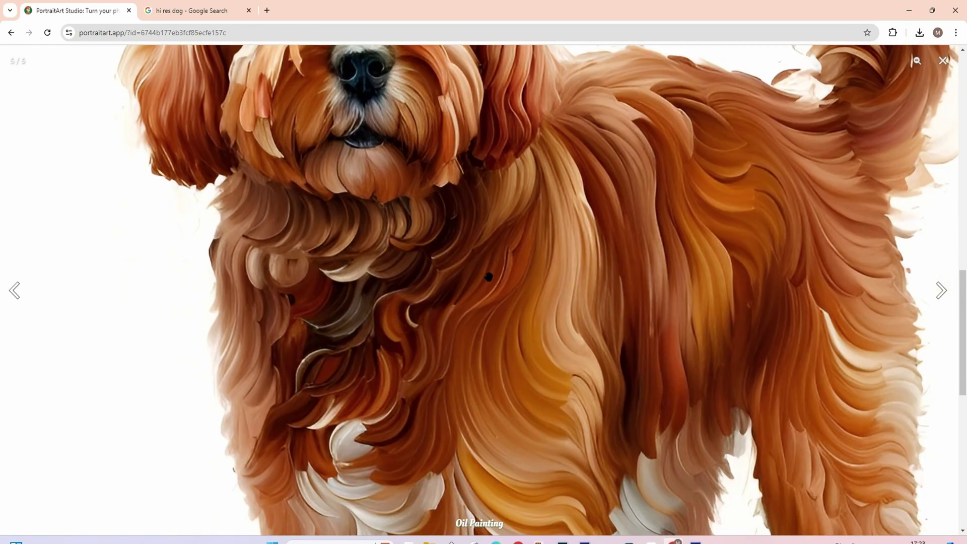
key("Escape")
scroll(246, 304, "down", 4)
scroll(172, 312, "up", 2)
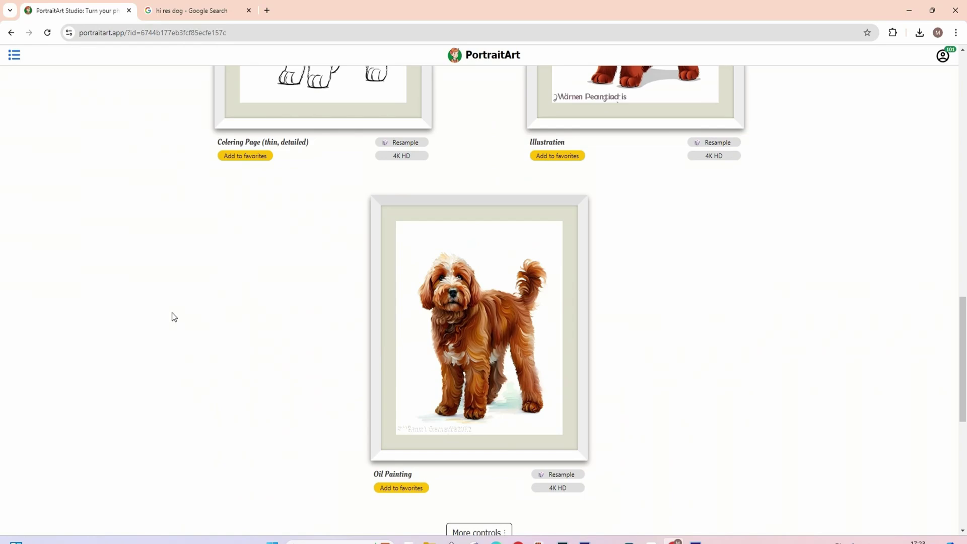
scroll(172, 315, "up", 8)
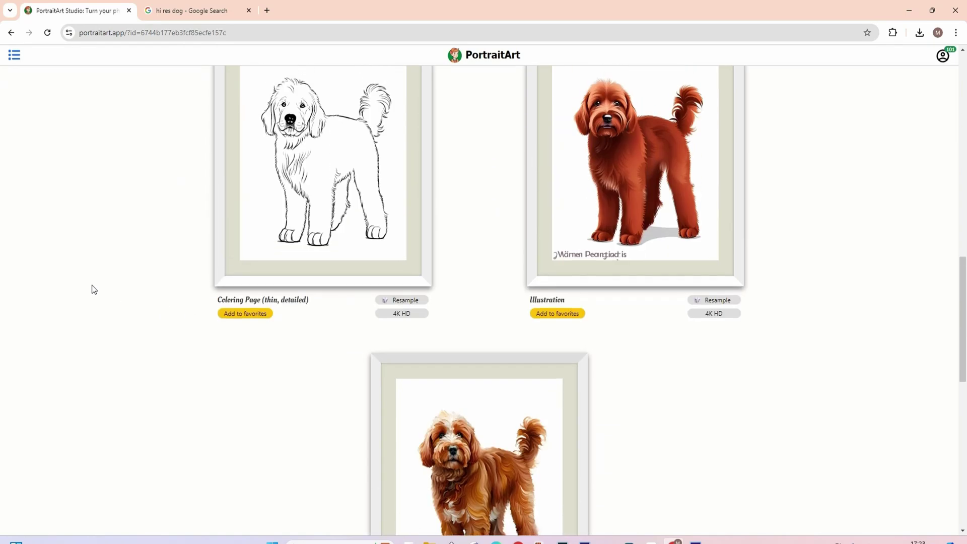
scroll(177, 283, "up", 3)
scroll(169, 283, "down", 4)
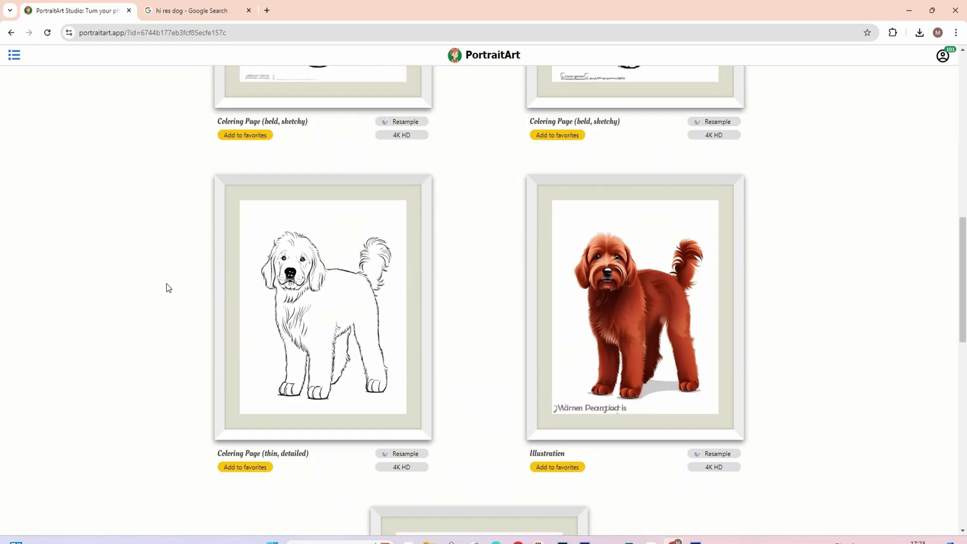
scroll(170, 287, "down", 3)
scroll(132, 318, "up", 2)
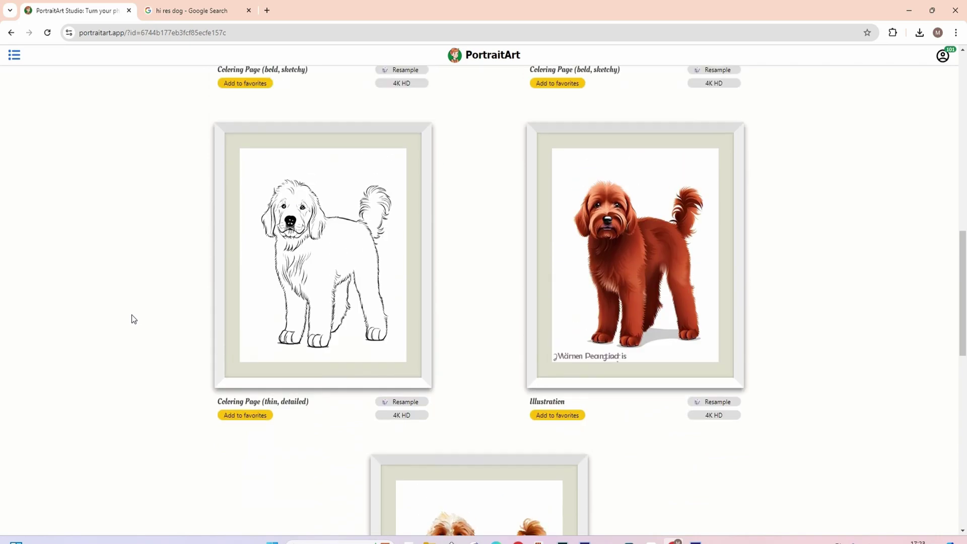
scroll(133, 319, "up", 8)
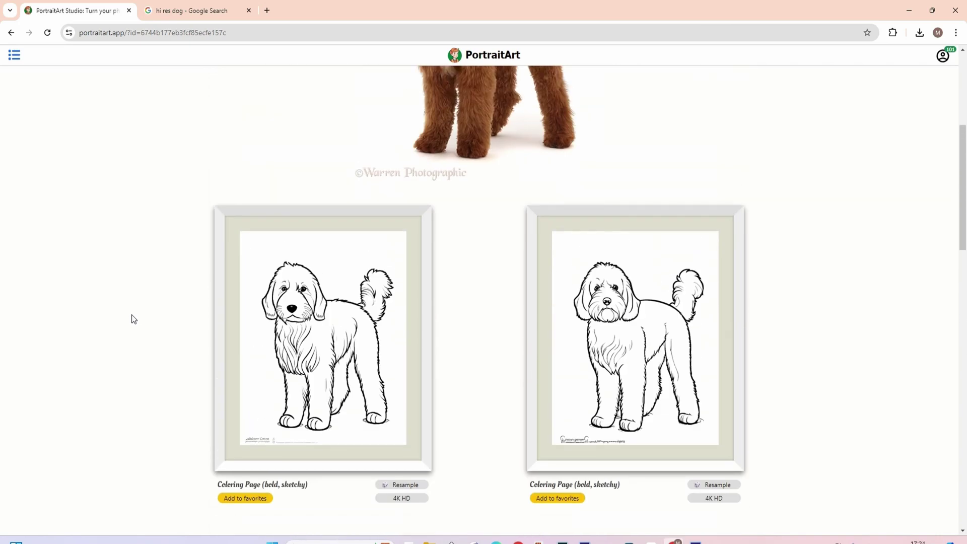
scroll(132, 319, "up", 5)
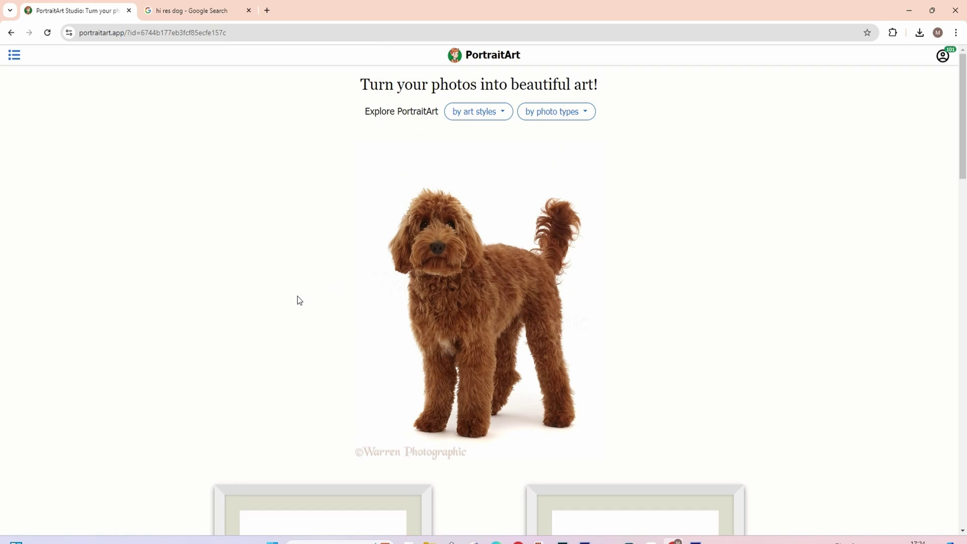
- Convert the dog photo with the Line Art style and compare the result with the original photo
scroll(297, 296, "down", 20)
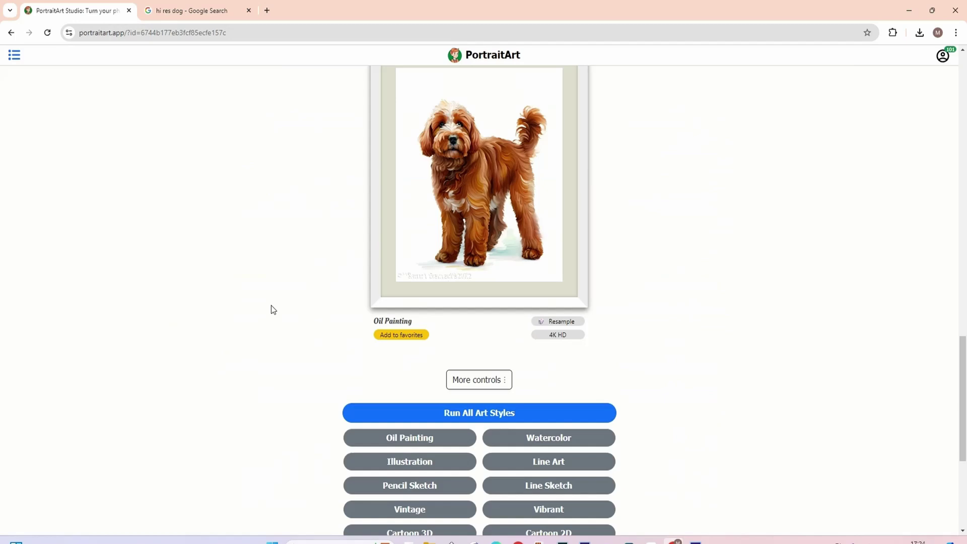
scroll(271, 310, "down", 3)
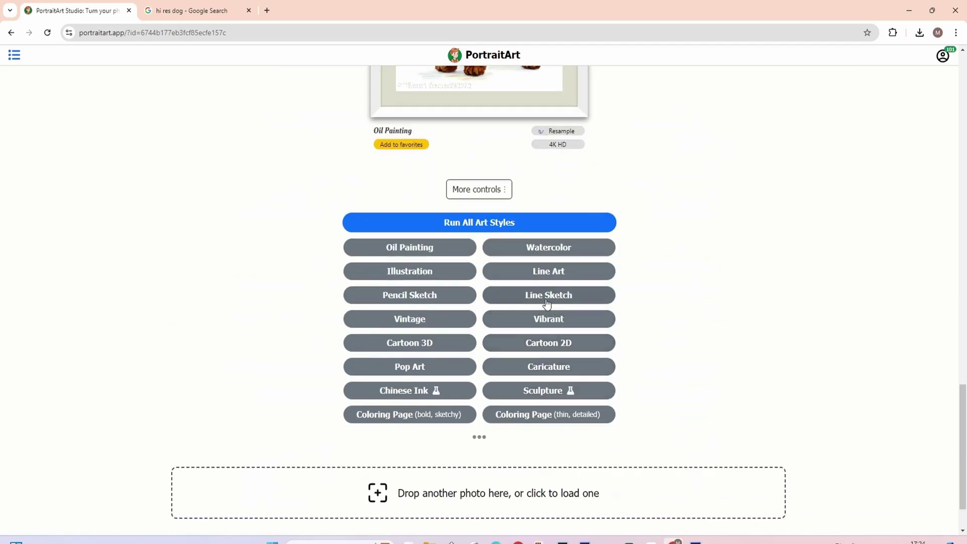
left_click(556, 270)
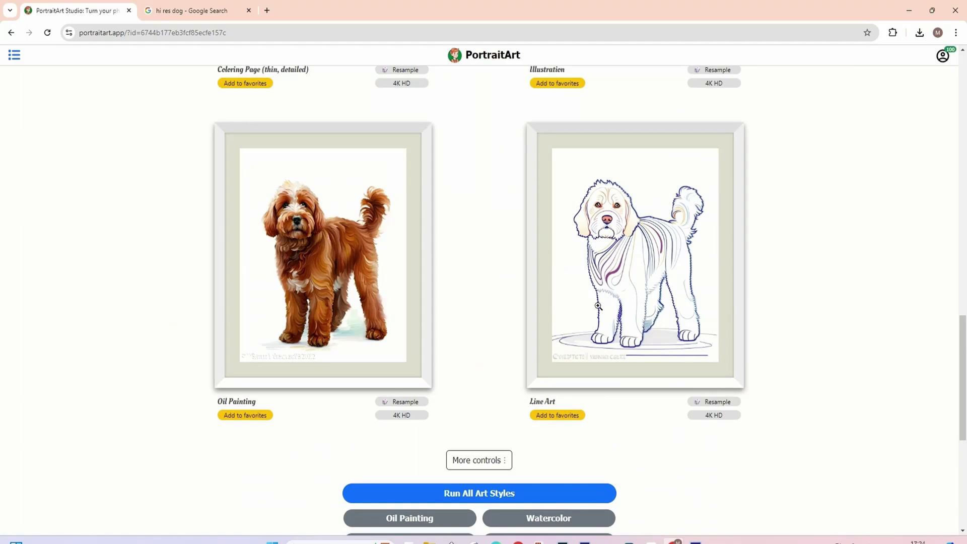
scroll(597, 305, "up", 15)
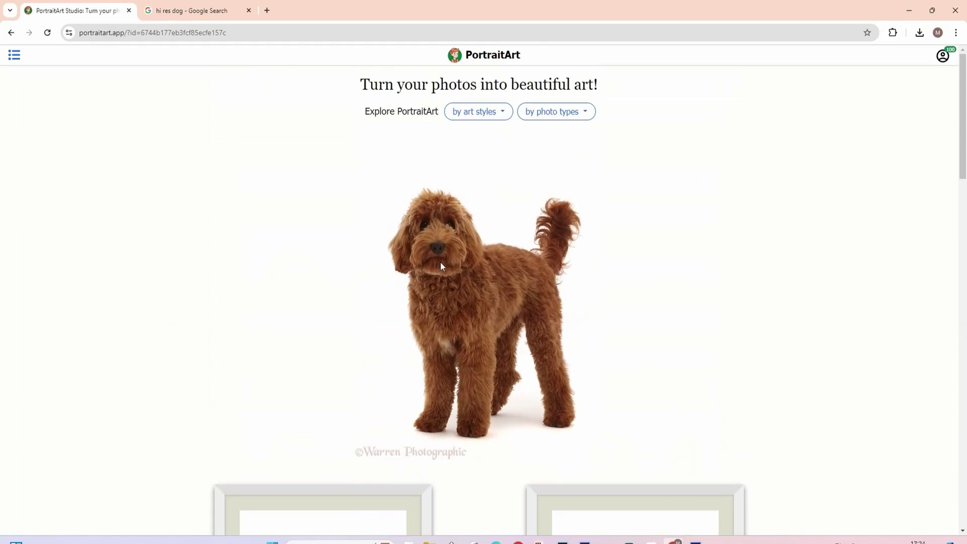
scroll(441, 264, "down", 15)
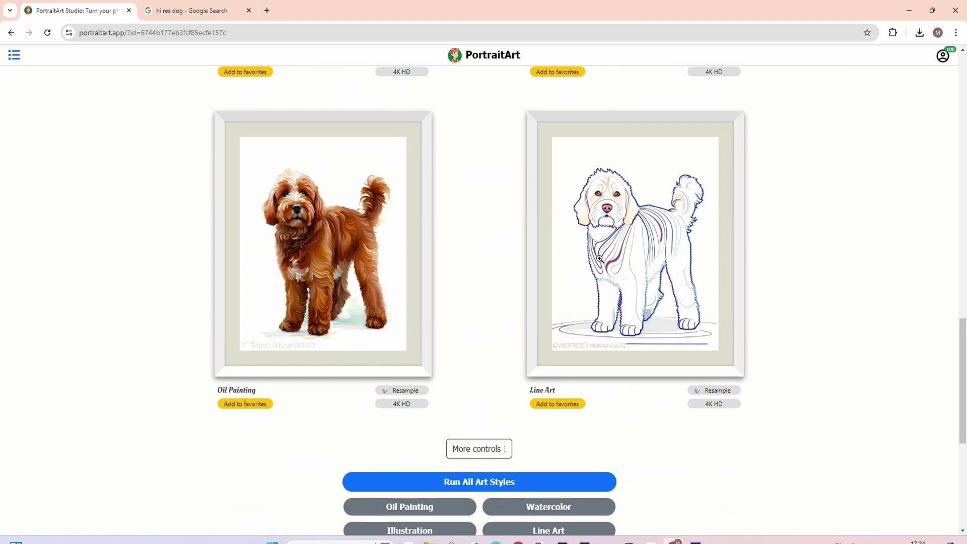
- Copy the full-size Line Art image from PortraitArt, switch to Inkscape, and paste it into the document
left_click(627, 244)
left_click(443, 228)
right_click(463, 218)
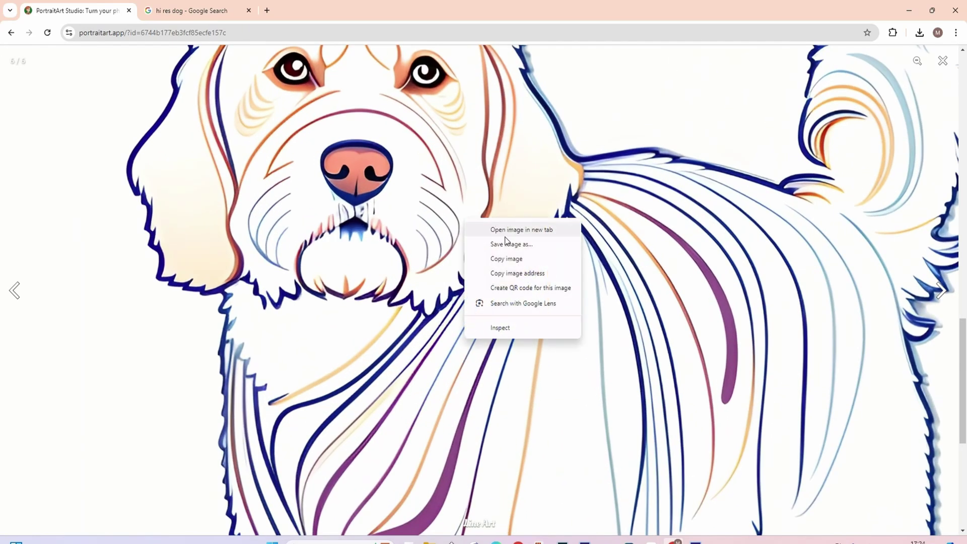
left_click(505, 258)
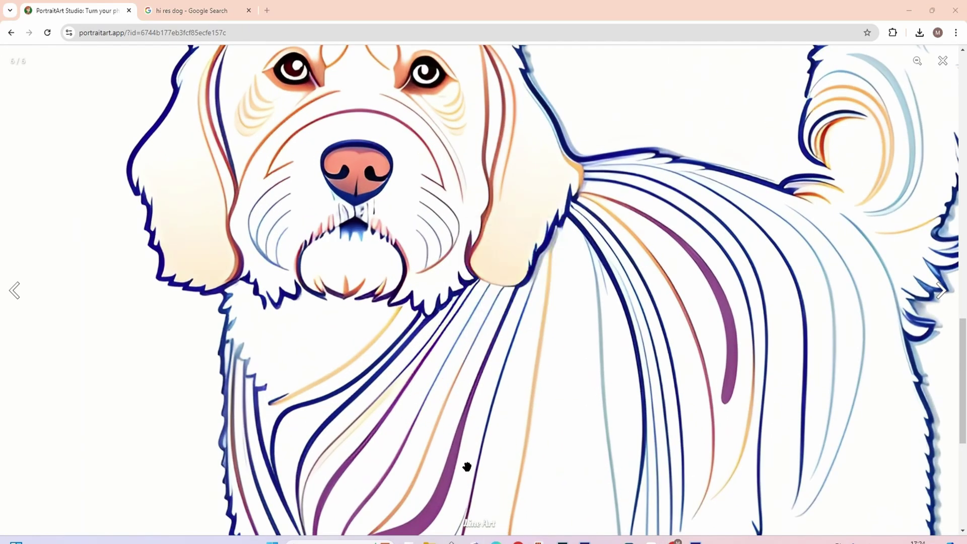
left_click(451, 542)
left_click_drag(530, 331, 454, 310)
left_click(454, 310)
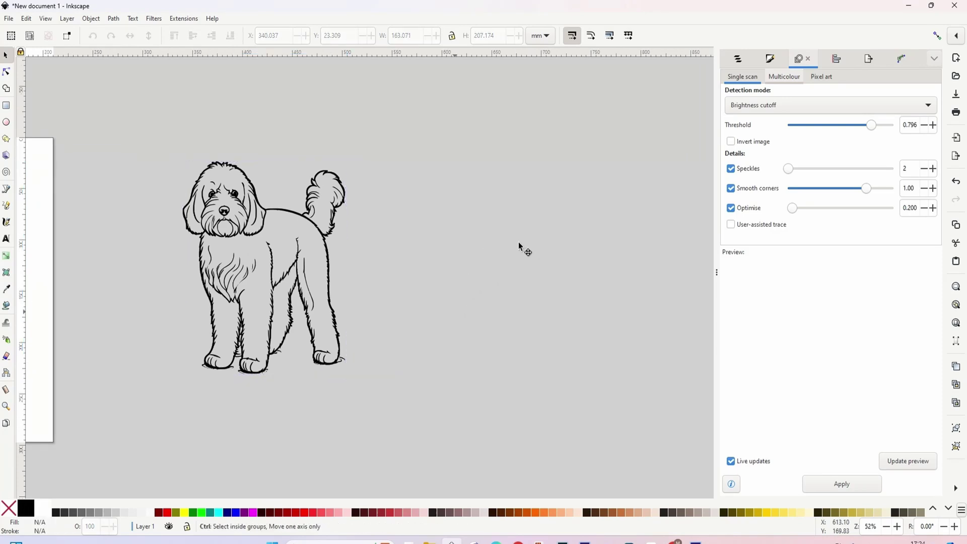
key("ctrl+v")
key("z")
left_click(515, 259, "shift")
left_click(515, 258, "shift")
left_click(515, 259, "shift")
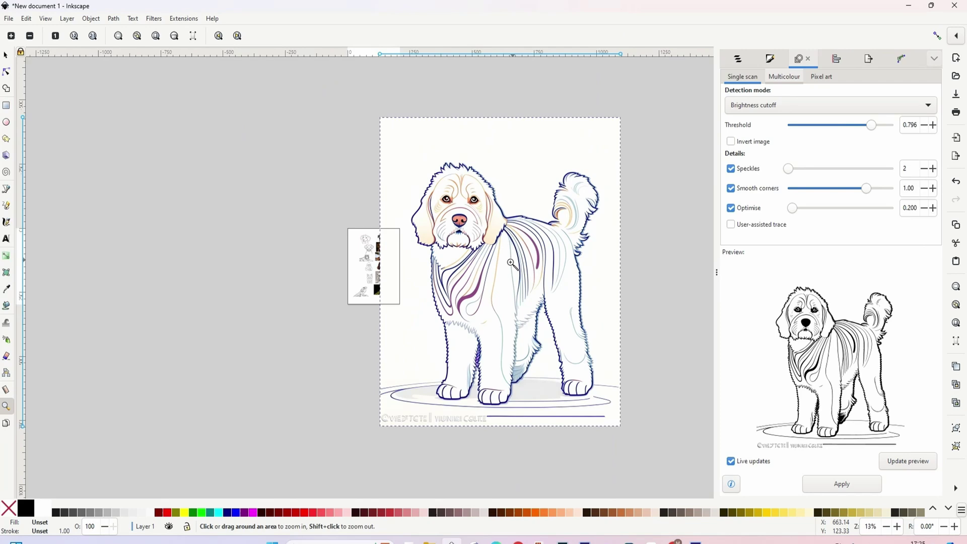
- Trace the pasted Line Art image as a single scan with brightness cutoff at threshold 0.796
left_click_drag(495, 268, 391, 261)
left_click(5, 54)
key("s")
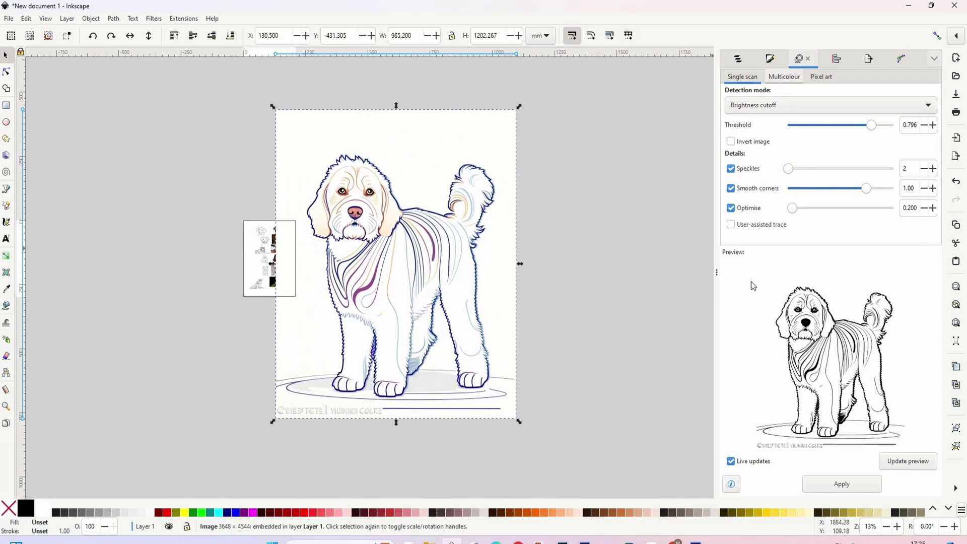
left_click(858, 484)
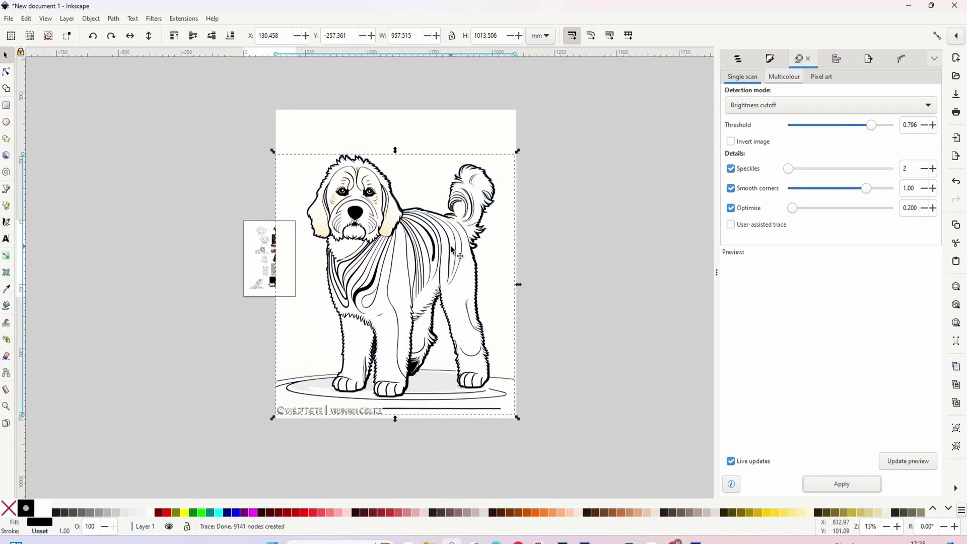
- Move the traced line art off the pasted source image and delete that image
left_click_drag(453, 249, 217, 306)
left_click_drag(423, 266, 510, 276)
key("Delete")
- Scale the line art trace down to about 262 mm wide and arrange it side by side with the earlier coloring page dog
mouse_move(244, 230)
left_mouse_down()
mouse_move(515, 184)
mouse_move(551, 144)
mouse_move(536, 188)
mouse_move(502, 218)
left_mouse_up()
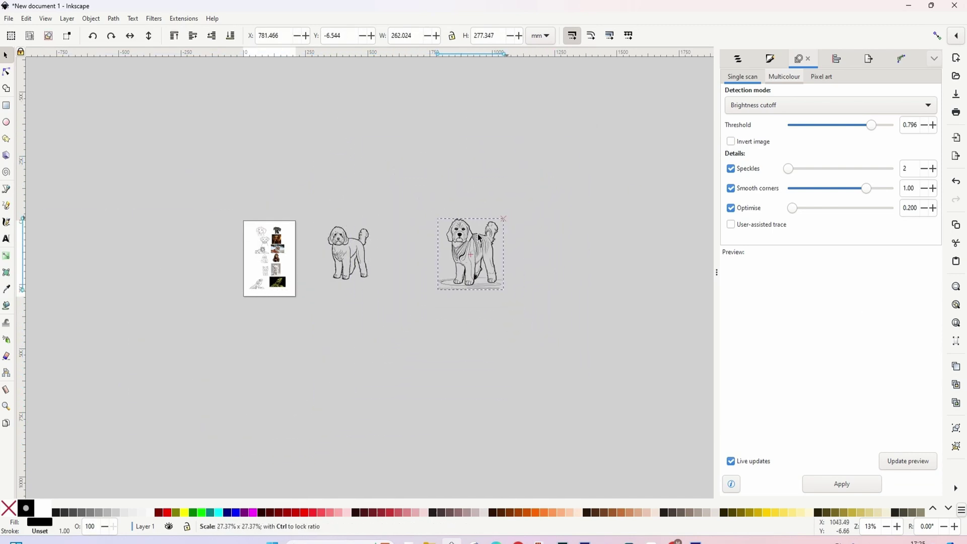
left_click_drag(461, 246, 413, 243)
key("z")
left_click(394, 250)
left_click(393, 251)
left_click(393, 250)
left_click(393, 251)
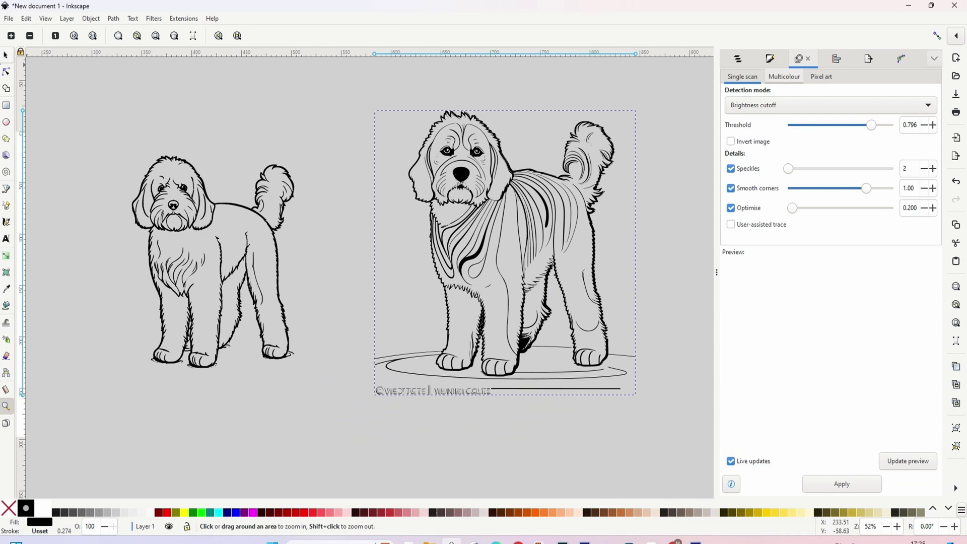
left_click(6, 54)
left_click_drag(201, 217, 261, 229)
key("alt")
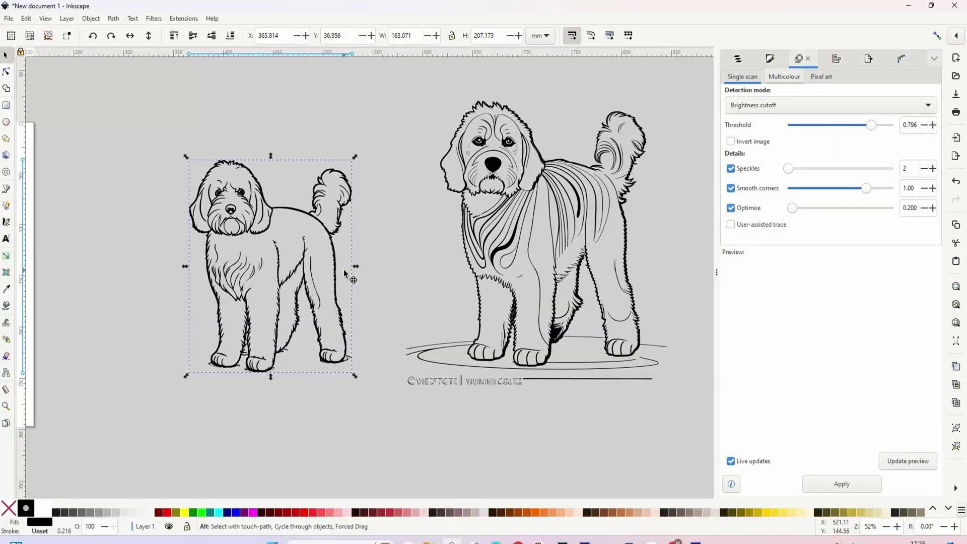
- Return to PortraitArt in the browser, close the enlarged image, and compare all generated dog styles with the original photo
key("alt+Tab")
key("Escape")
scroll(516, 289, "down", 1)
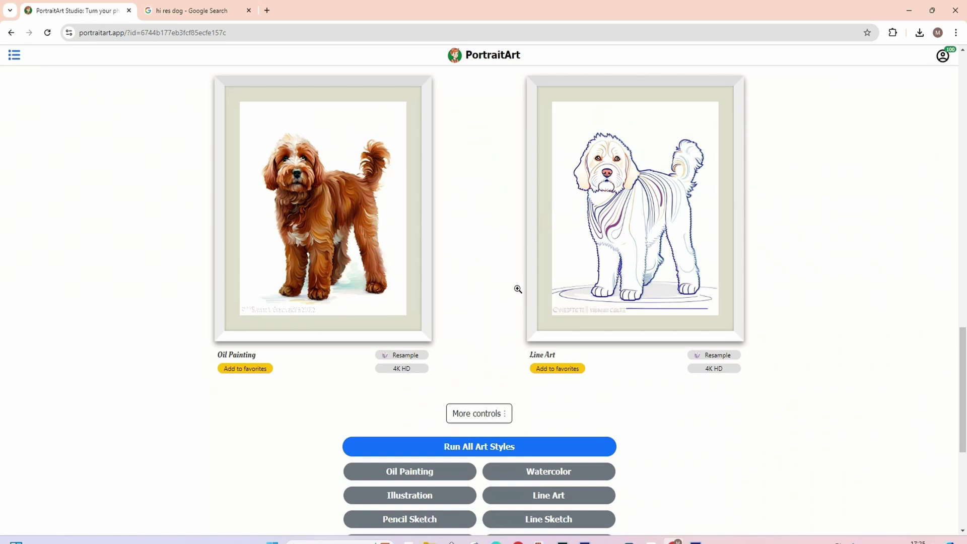
scroll(134, 328, "up", 8)
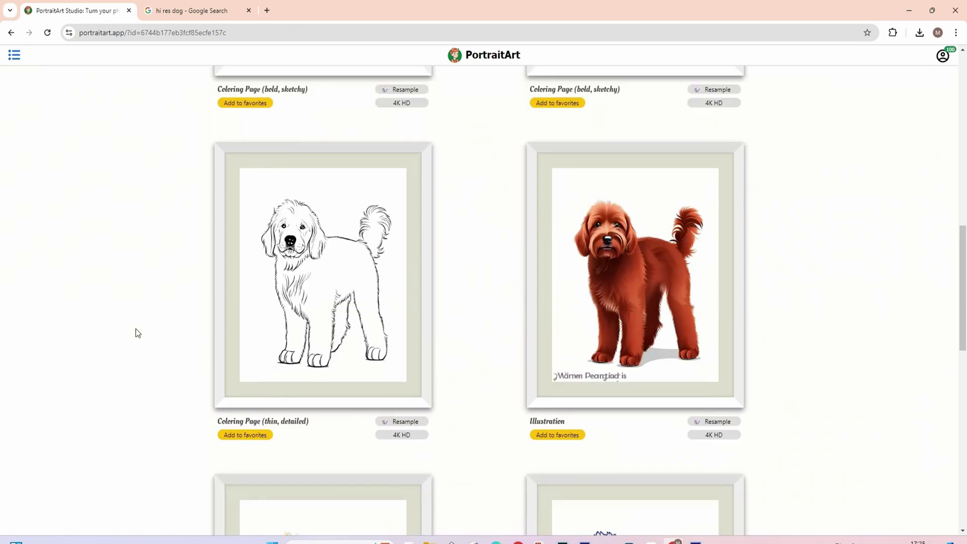
scroll(119, 322, "up", 6)
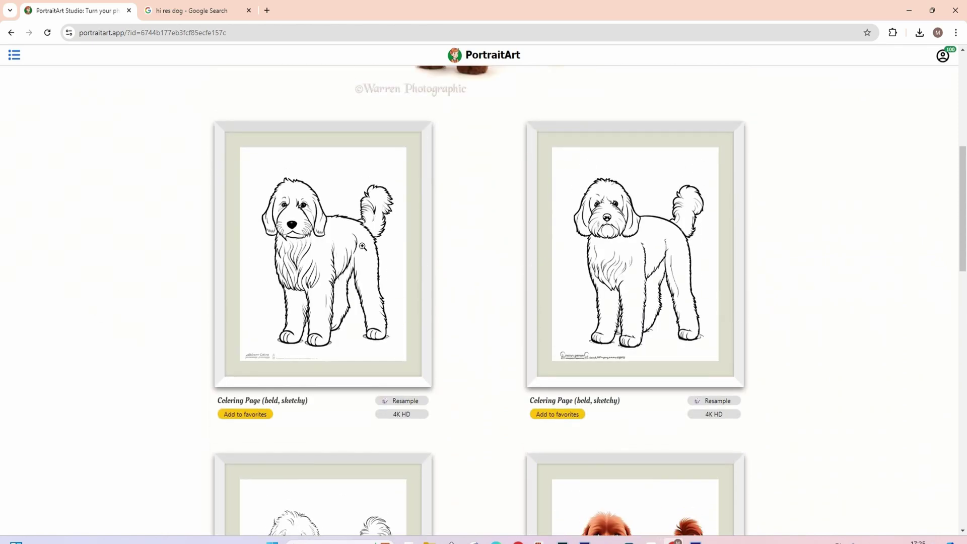
scroll(155, 309, "up", 1)
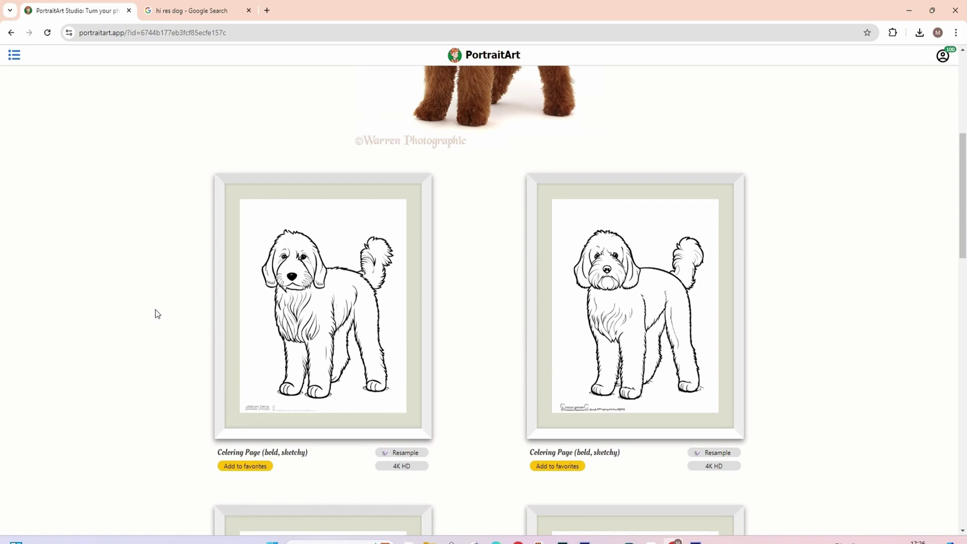
scroll(155, 309, "down", 2)
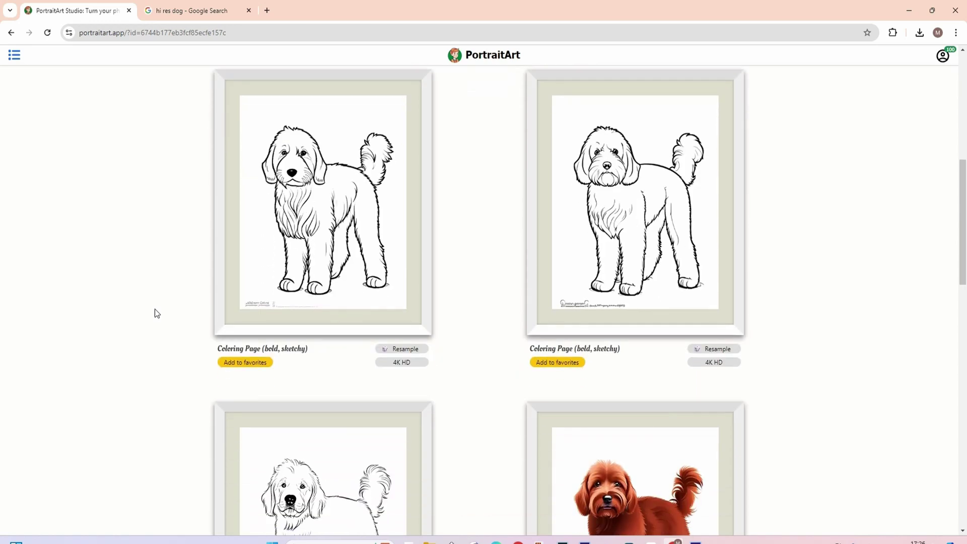
scroll(155, 309, "up", 5)
scroll(155, 309, "up", 3)
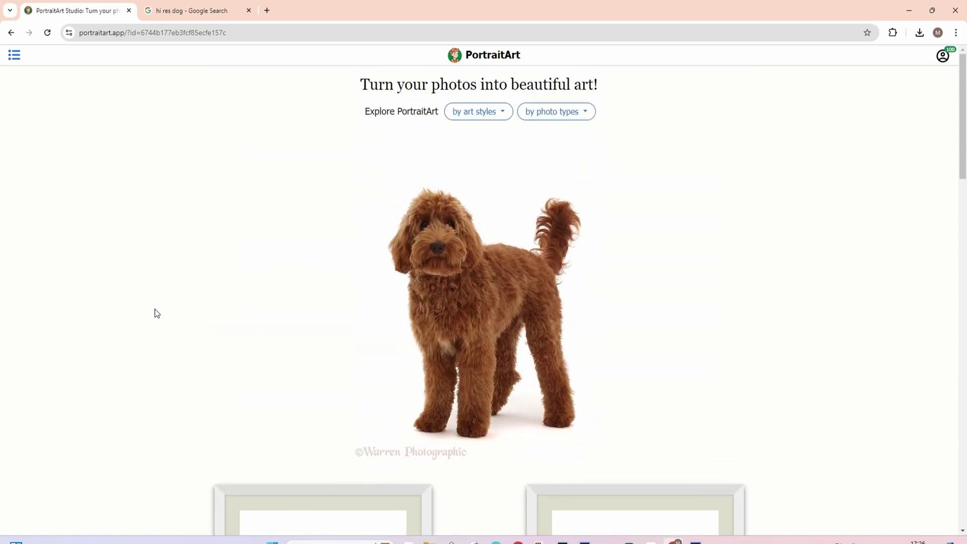
scroll(157, 313, "down", 2)
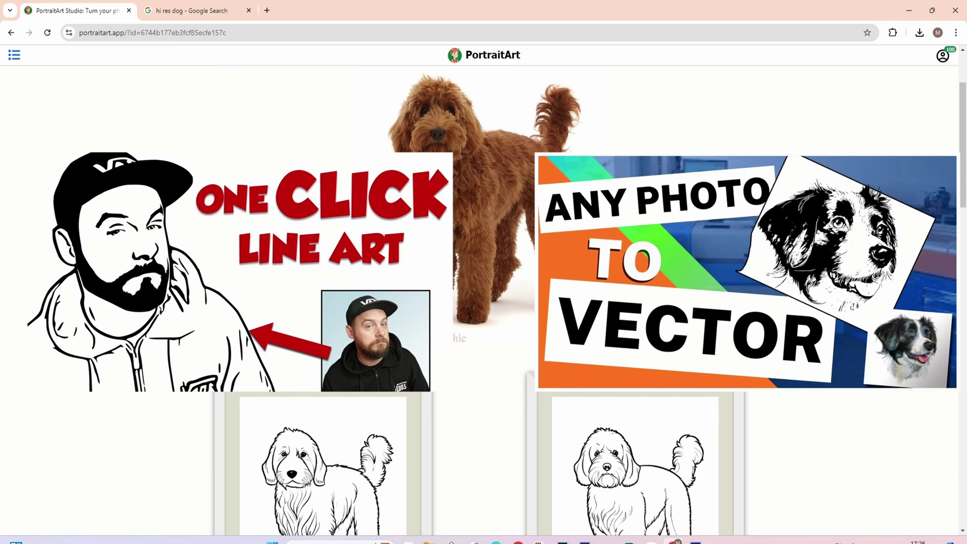
scroll(300, 250, "down", 5)
scroll(300, 250, "up", 3)
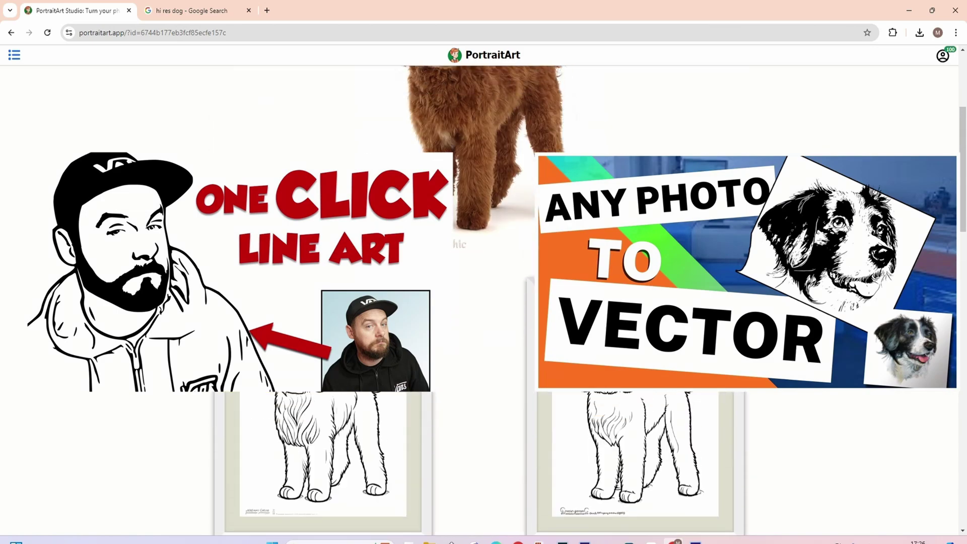
scroll(147, 348, "down", 5)
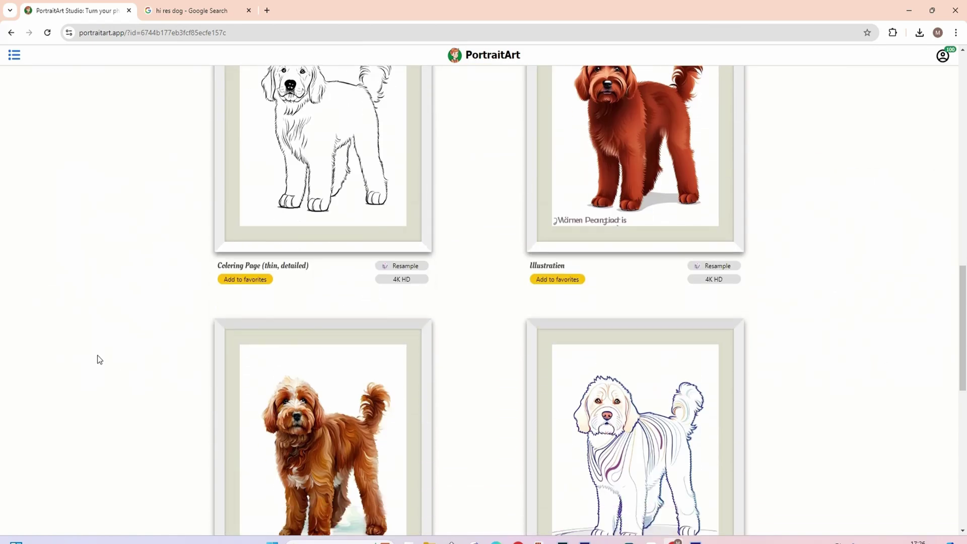
scroll(99, 356, "up", 6)
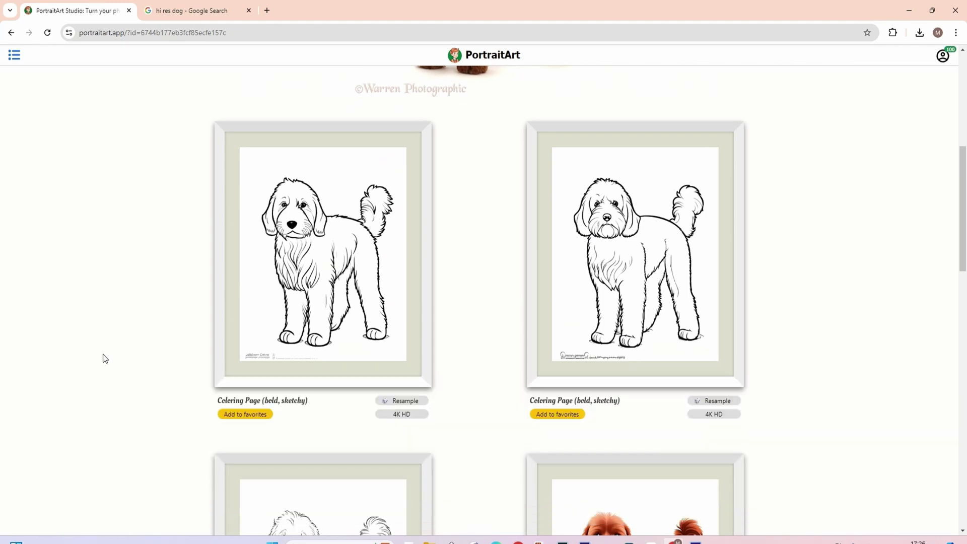
scroll(105, 358, "up", 6)
scroll(705, 312, "up", 1)
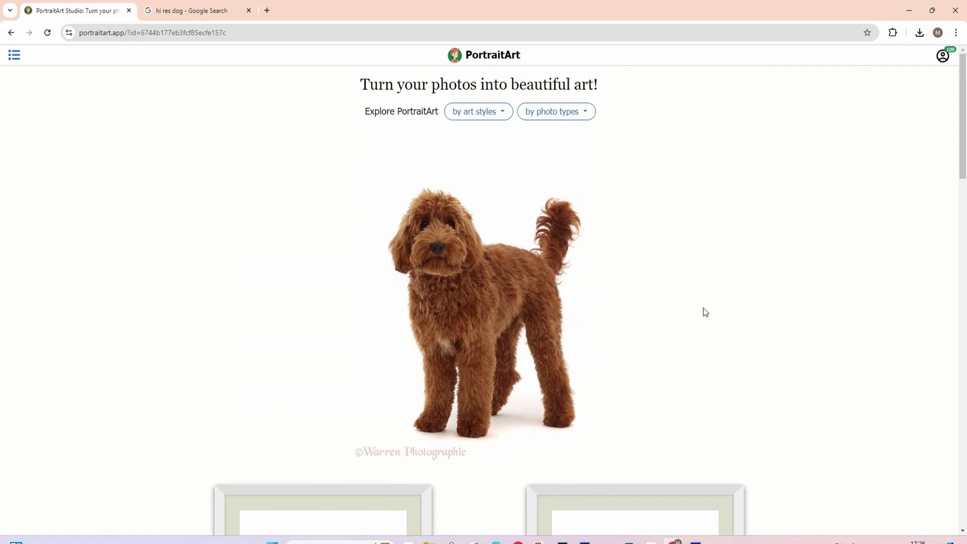
scroll(745, 356, "down", 5)
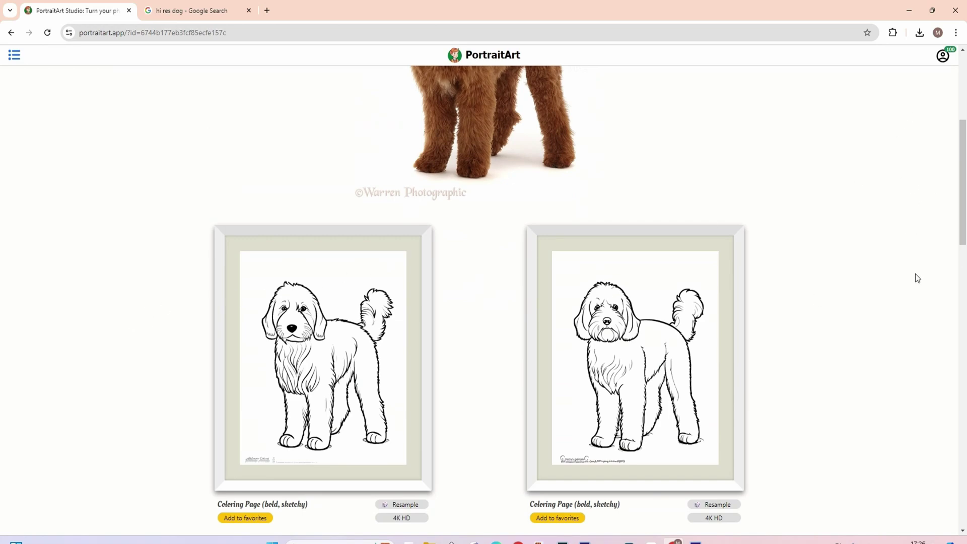
scroll(914, 273, "up", 3)
scroll(904, 296, "down", 1)
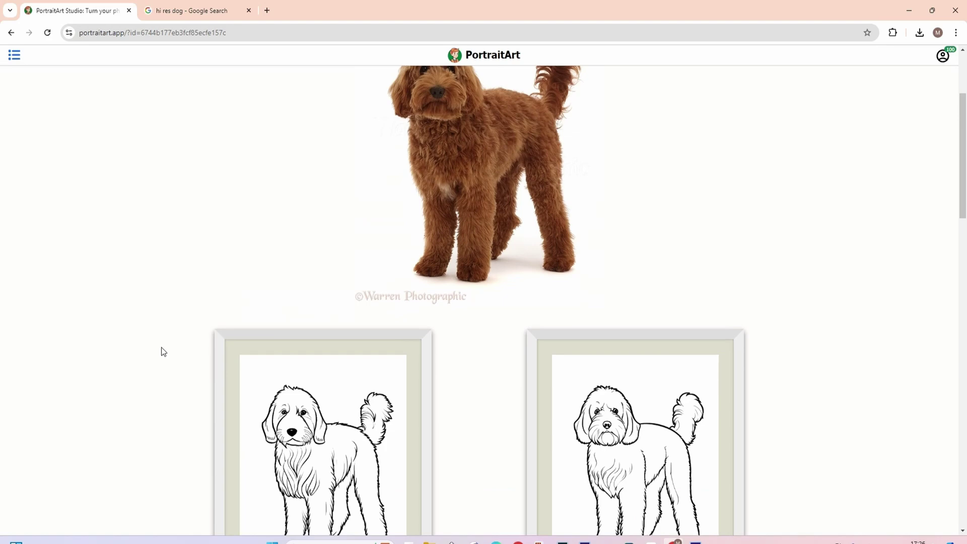
scroll(162, 347, "up", 3)
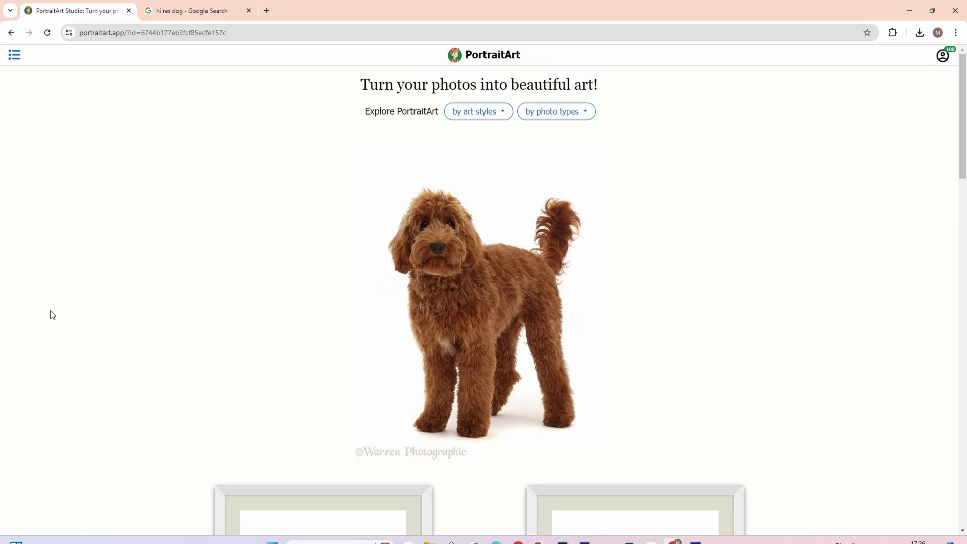
scroll(113, 332, "down", 20)
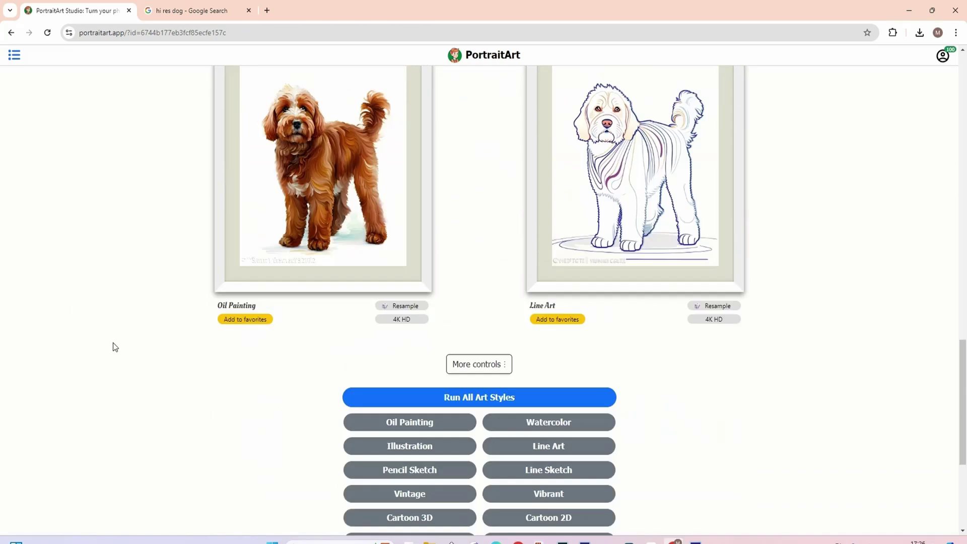
scroll(113, 342, "down", 5)
scroll(108, 352, "up", 9)
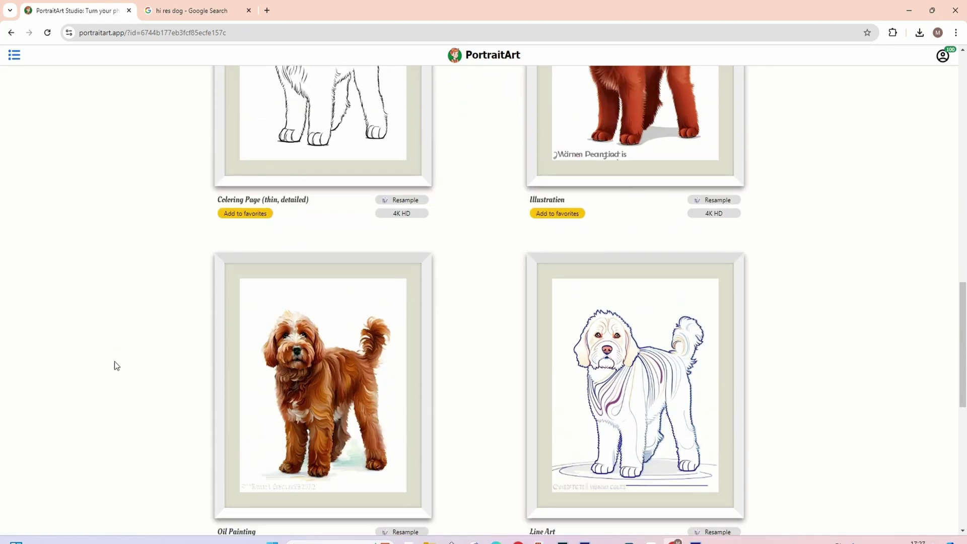